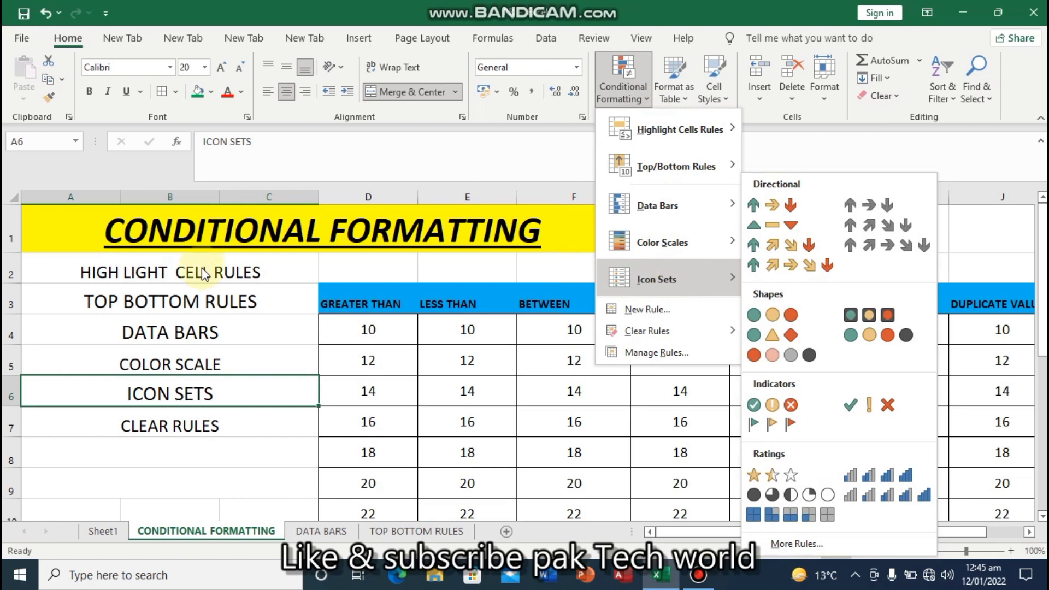
Review the listed conditional formatting topics and compare them with the rule categories under Conditional Formatting
{"action": "left_click", "coordinate": [202, 272]}
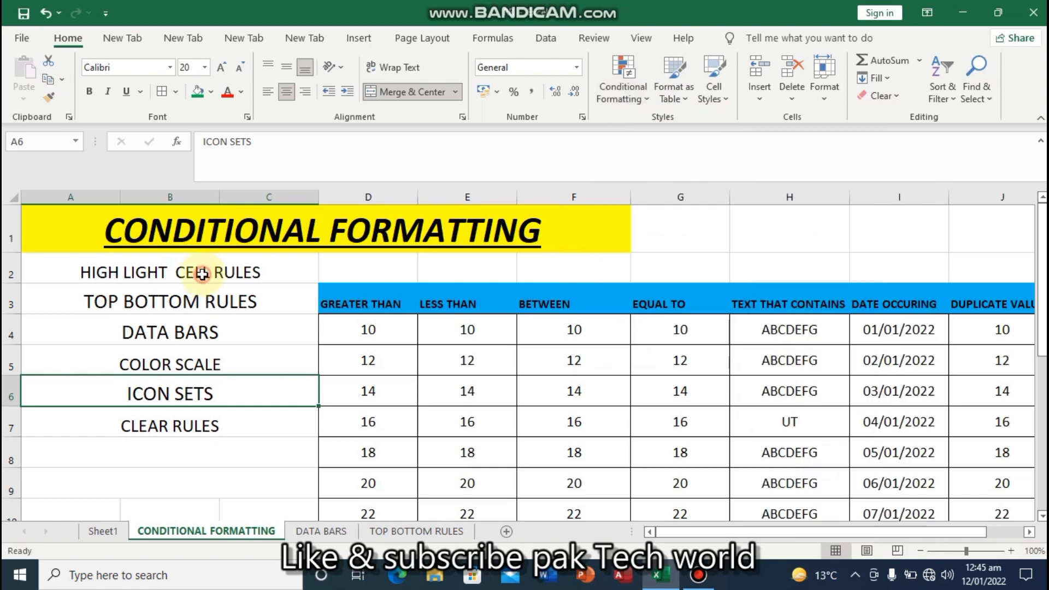
{"action": "left_click", "coordinate": [196, 303]}
{"action": "left_click", "coordinate": [195, 333]}
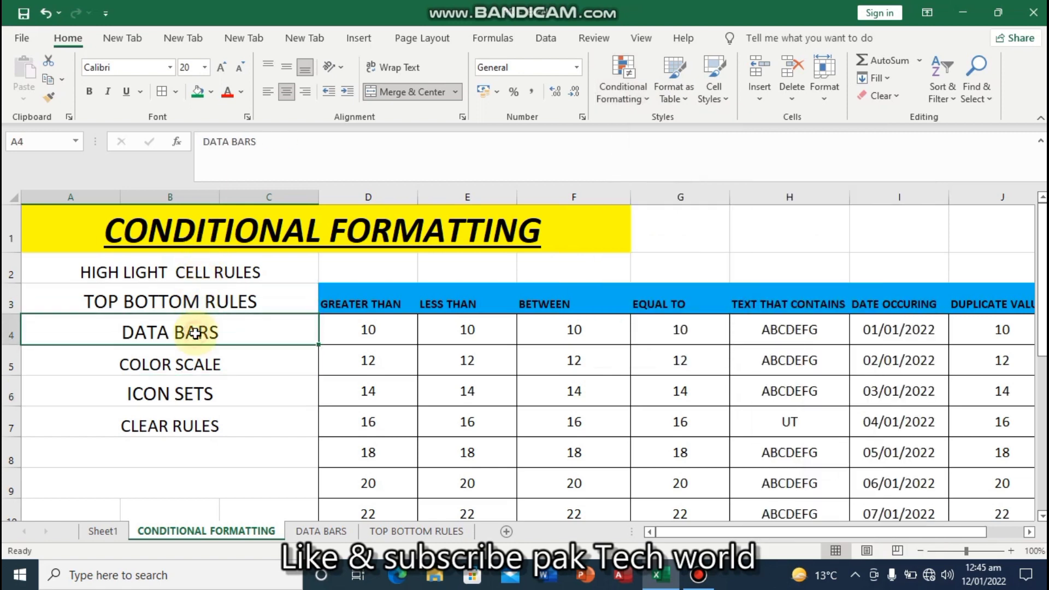
{"action": "left_click", "coordinate": [194, 367]}
{"action": "left_click", "coordinate": [191, 393]}
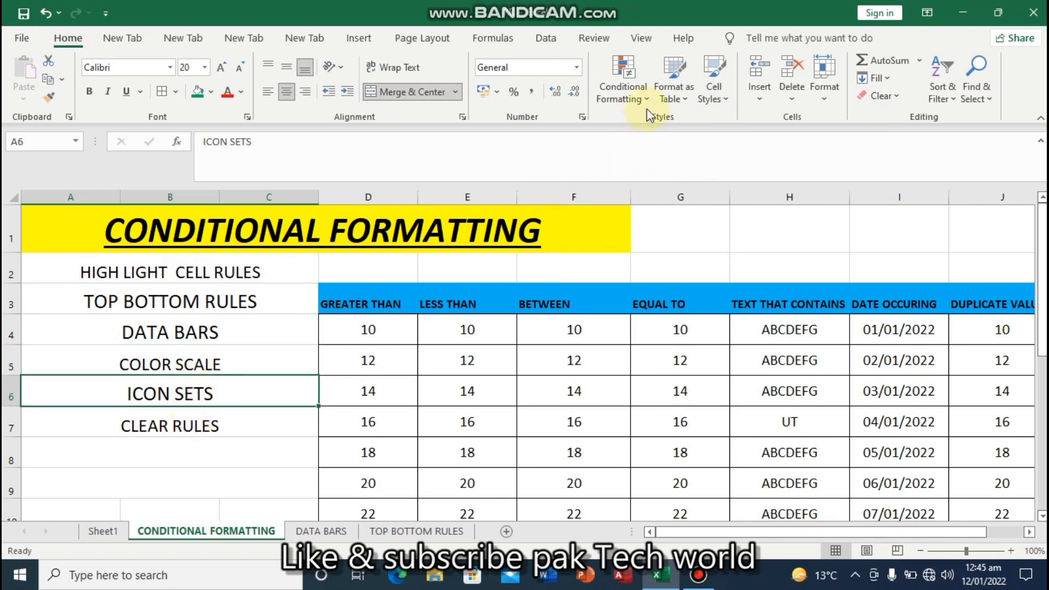
{"action": "left_click", "coordinate": [623, 88]}
{"action": "mouse_move", "coordinate": [656, 333]}
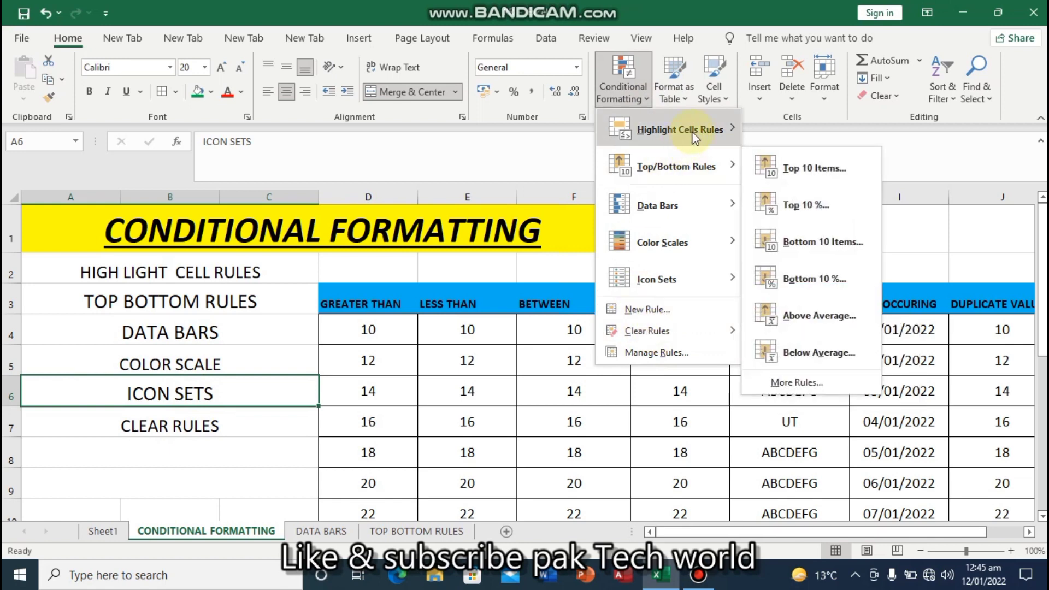
{"action": "mouse_move", "coordinate": [696, 129]}
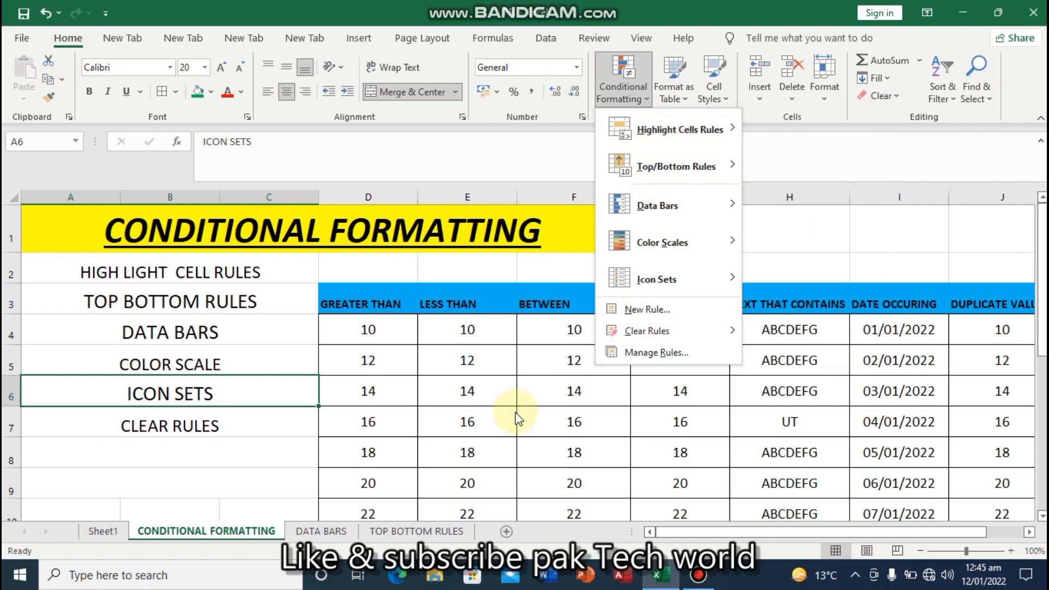
{"action": "left_click", "coordinate": [411, 356]}
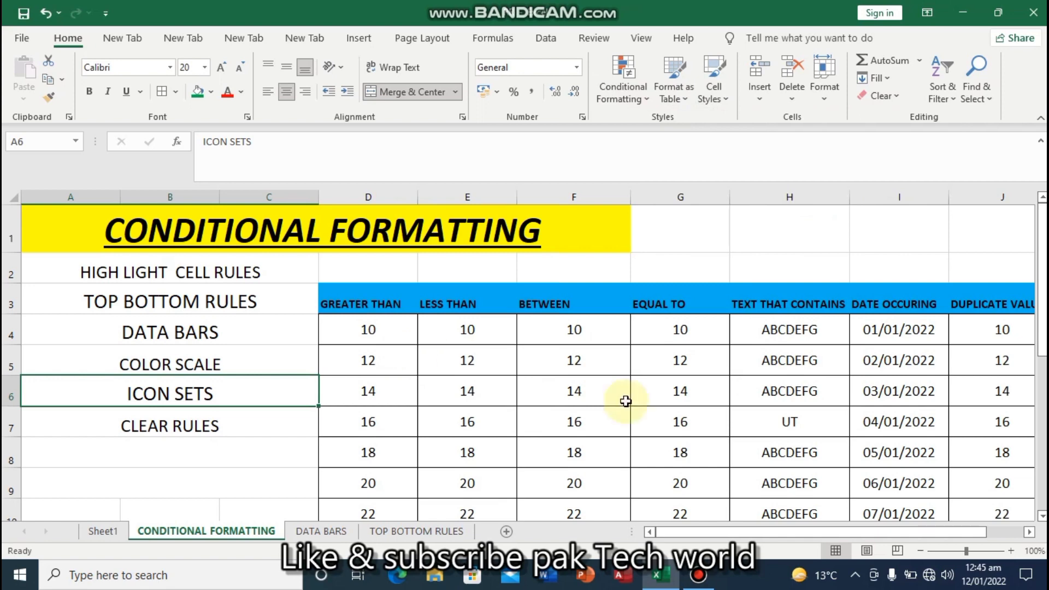
Select the whole GREATER THAN column D and start a Greater Than highlight rule for it
{"action": "left_click", "coordinate": [1043, 516]}
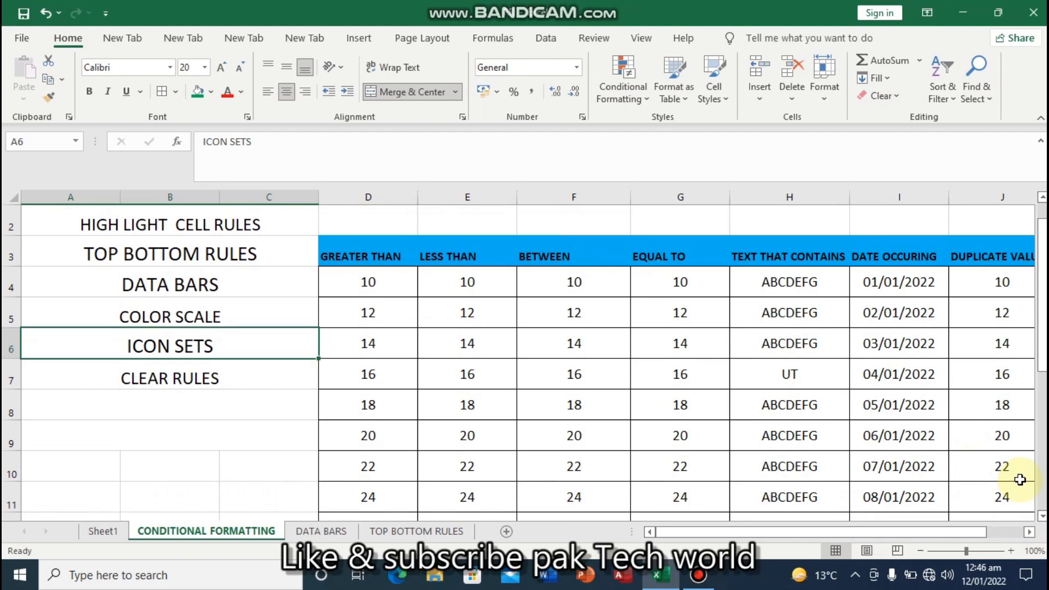
{"action": "left_click", "coordinate": [371, 277]}
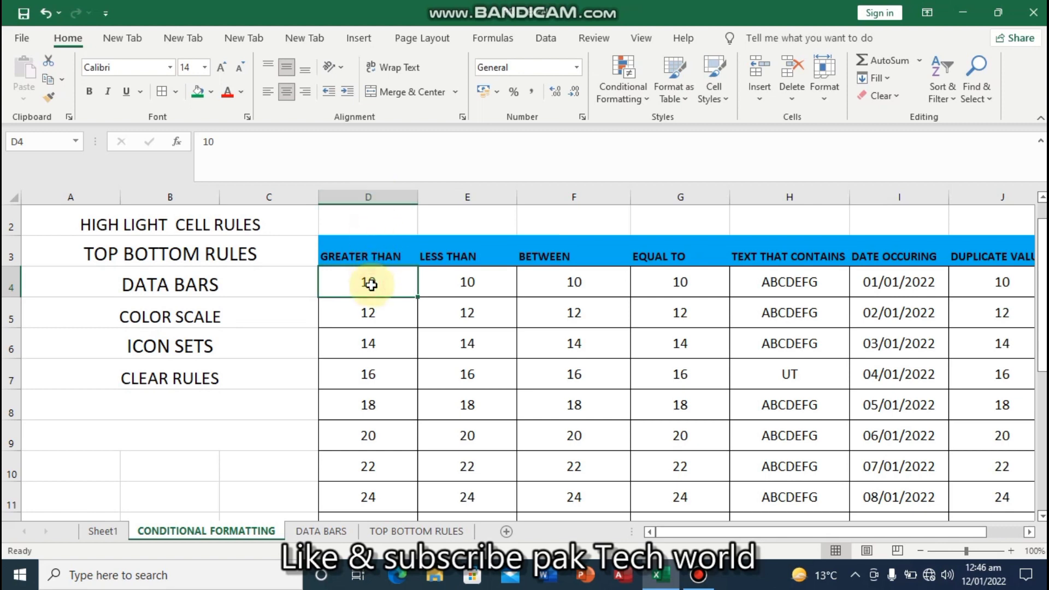
{"action": "left_click", "coordinate": [1043, 517]}
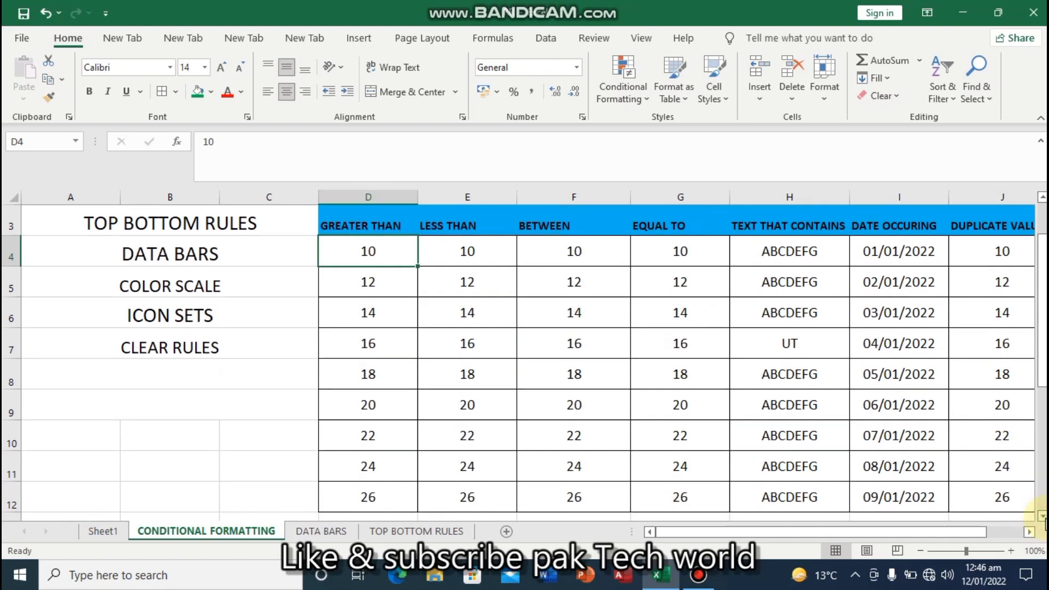
{"action": "left_click", "coordinate": [1043, 517]}
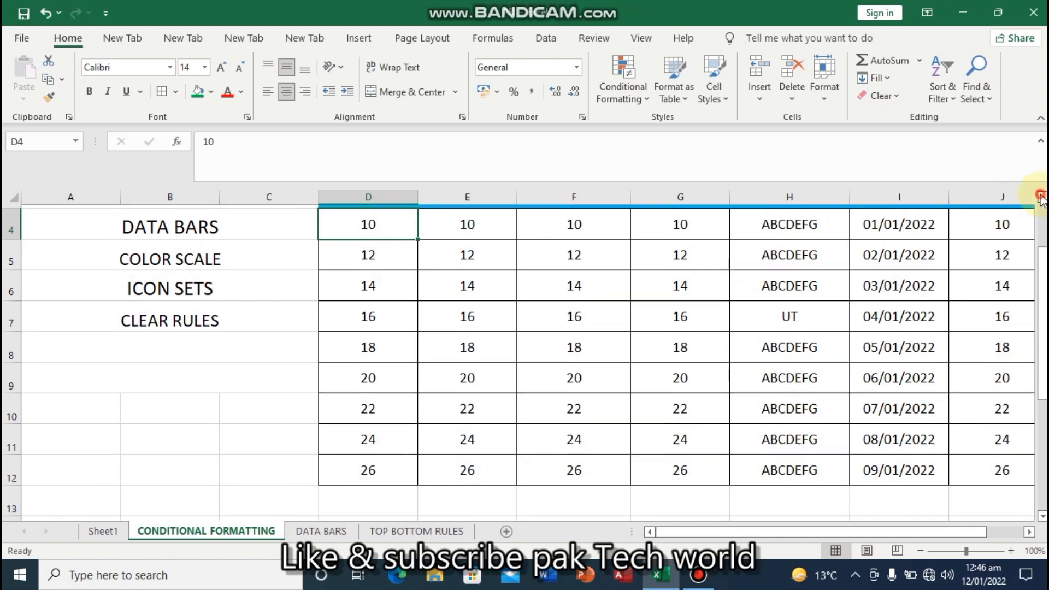
{"action": "left_click", "coordinate": [1043, 198]}
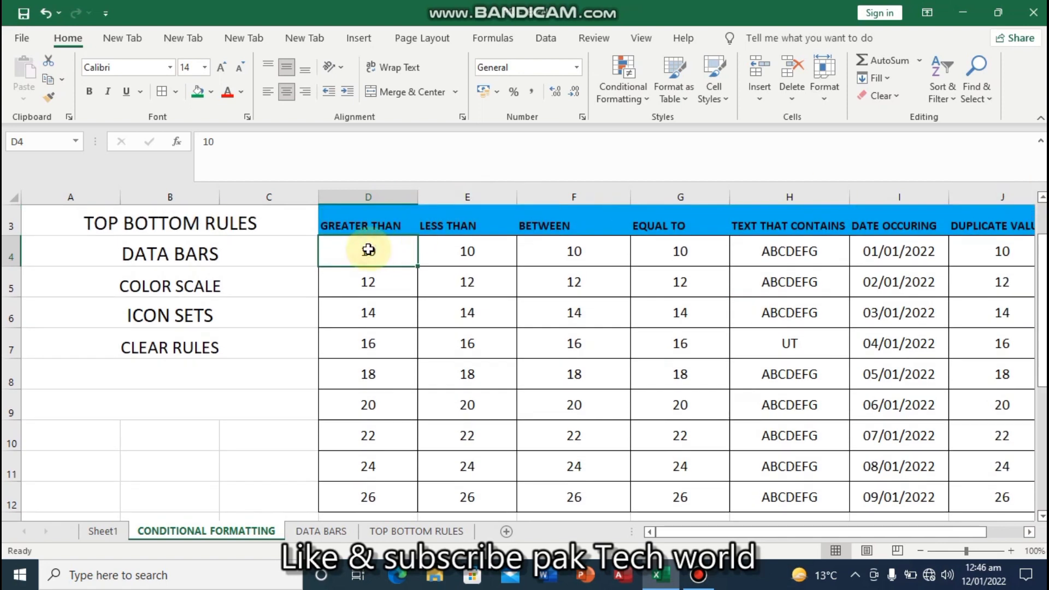
{"action": "left_click", "coordinate": [373, 315]}
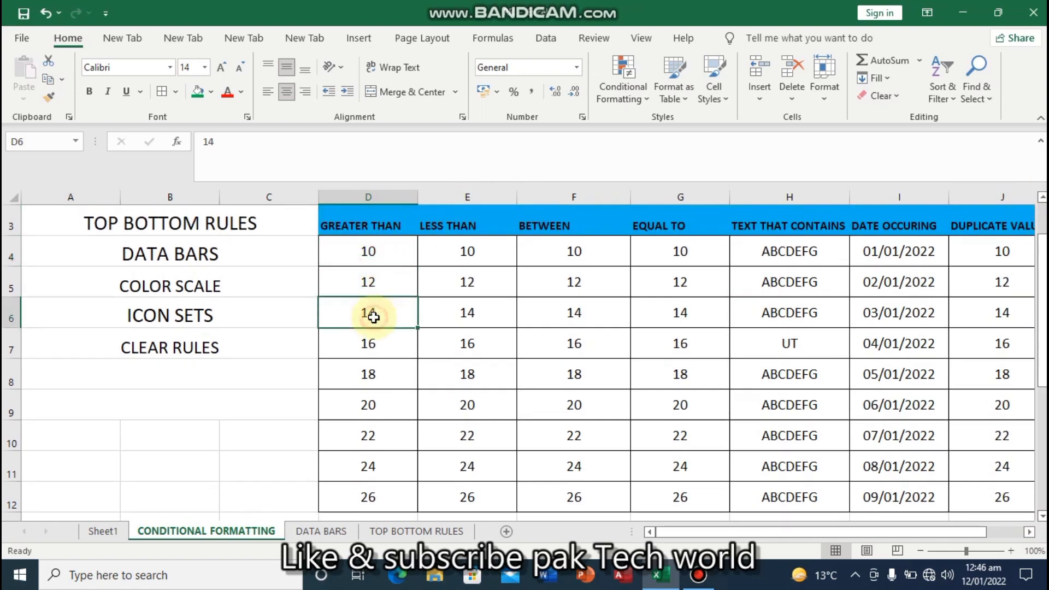
{"action": "left_click", "coordinate": [369, 249]}
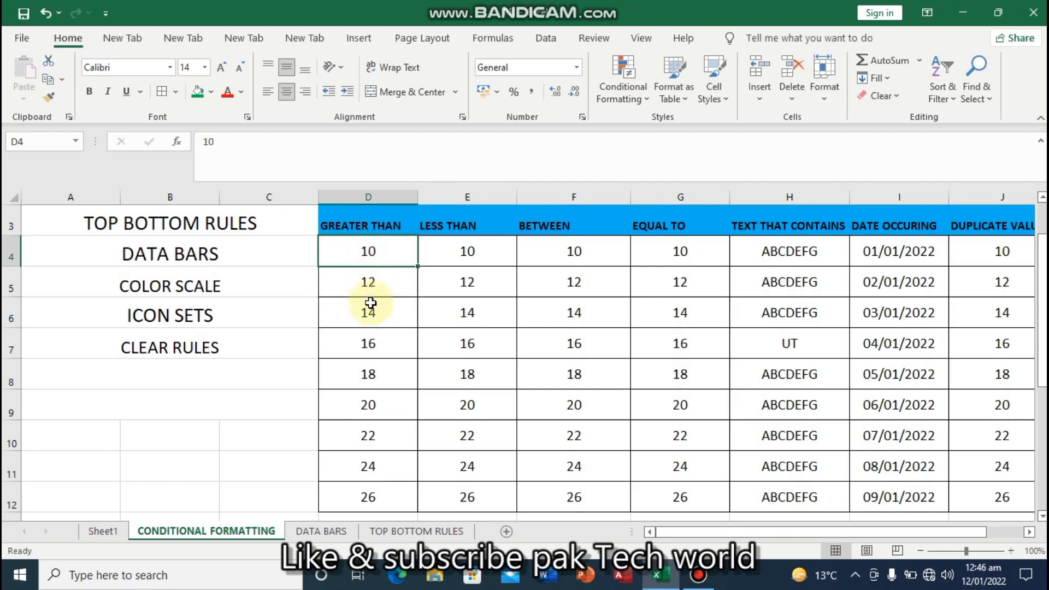
{"action": "left_click", "coordinate": [370, 197]}
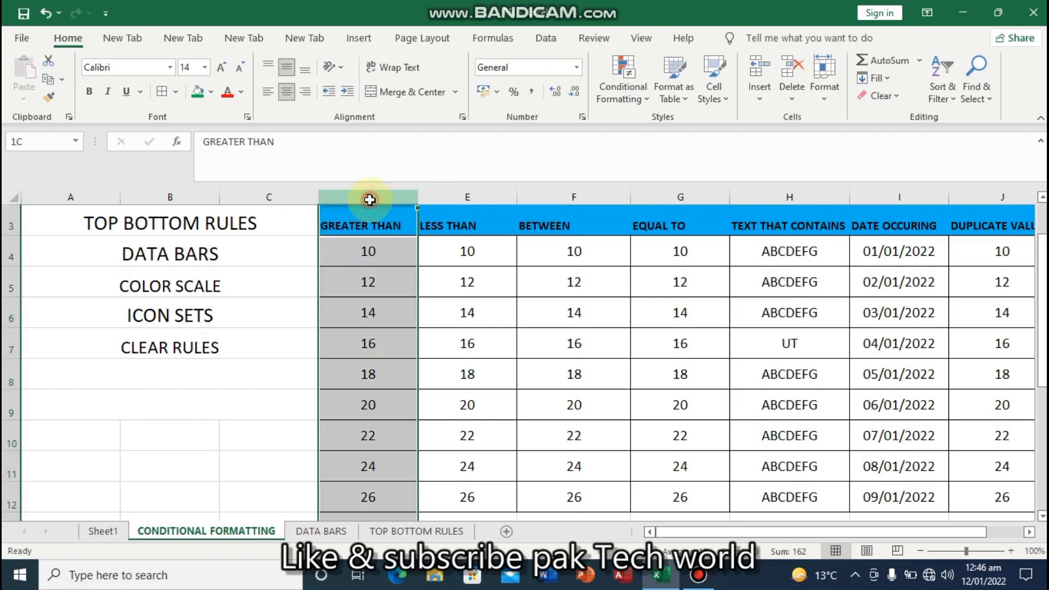
{"action": "left_click", "coordinate": [647, 103]}
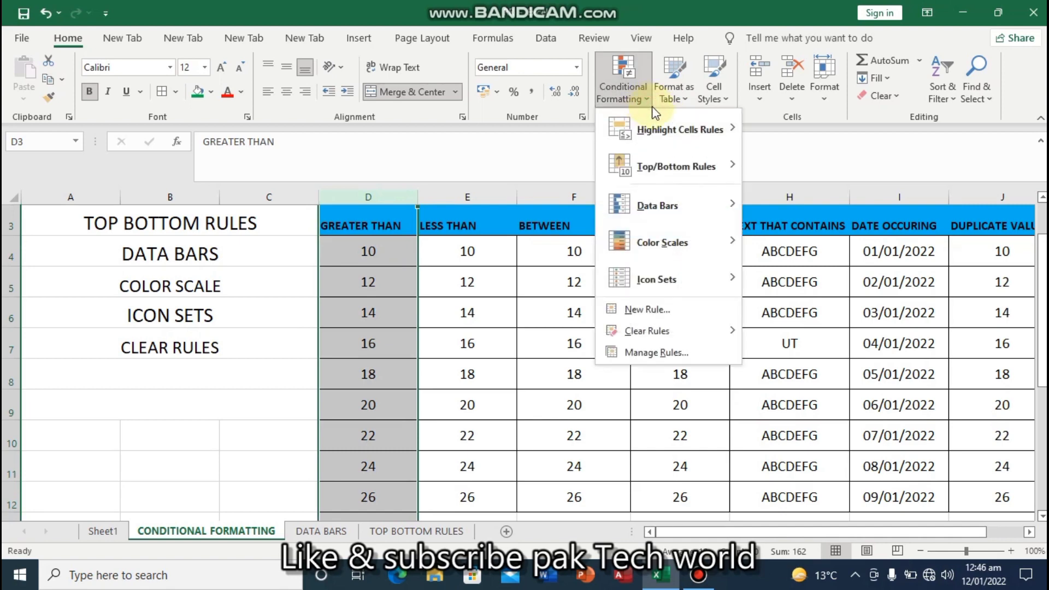
{"action": "mouse_move", "coordinate": [665, 124]}
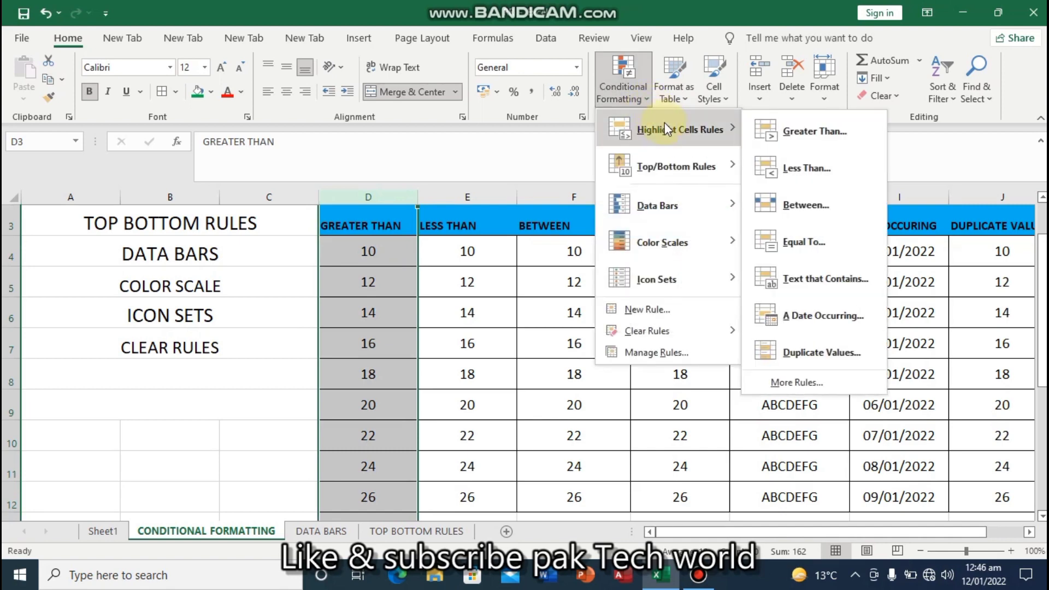
{"action": "left_click", "coordinate": [798, 136]}
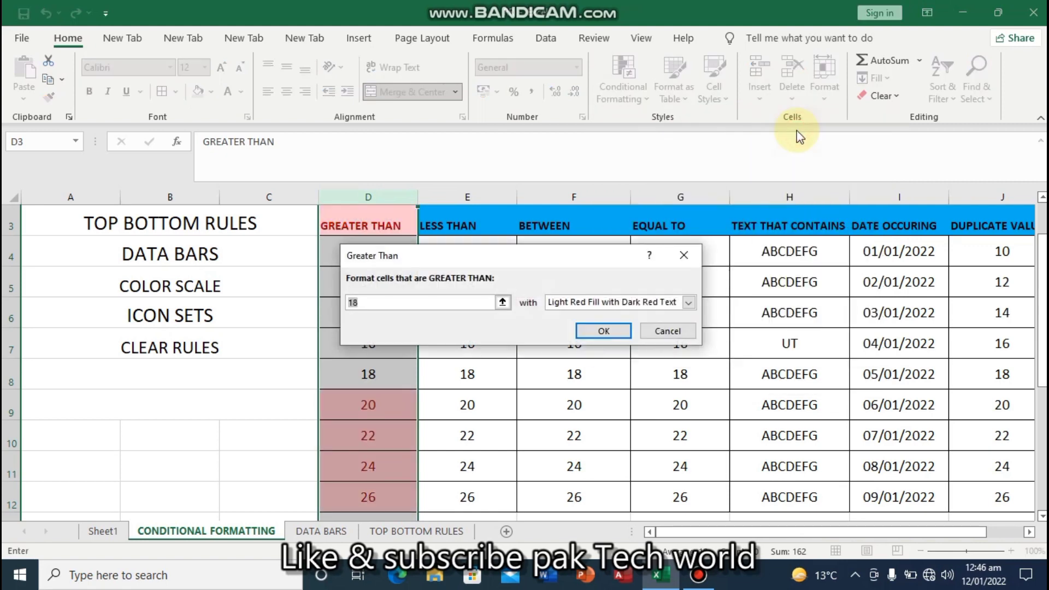
Preview the yellow and green fill formats for the Greater Than rule, and set its format to Light Red Fill
{"action": "left_click", "coordinate": [368, 304]}
{"action": "left_click", "coordinate": [688, 304]}
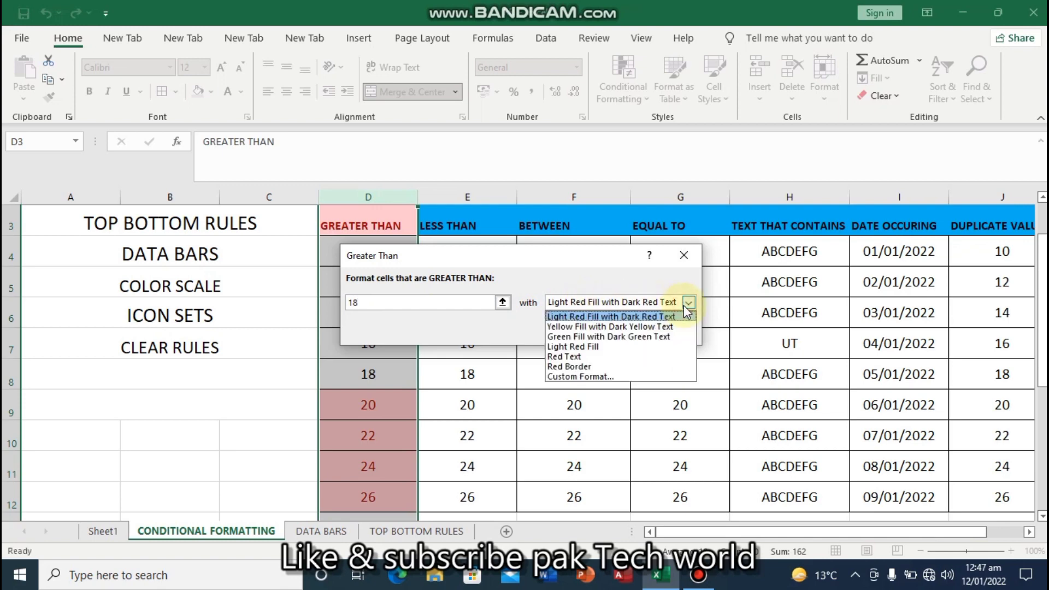
{"action": "left_click", "coordinate": [651, 326]}
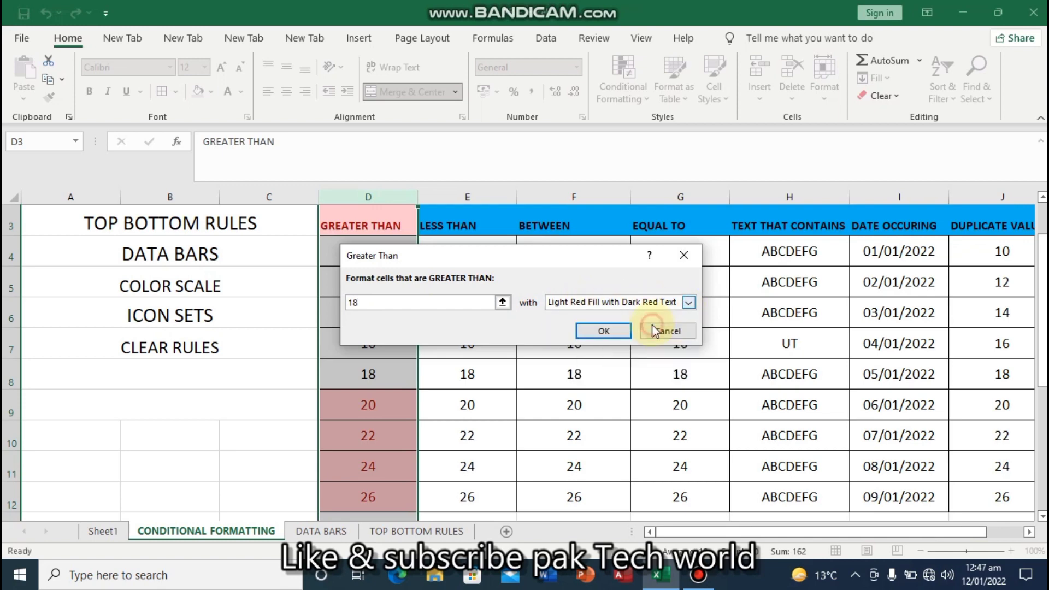
{"action": "left_click", "coordinate": [689, 303]}
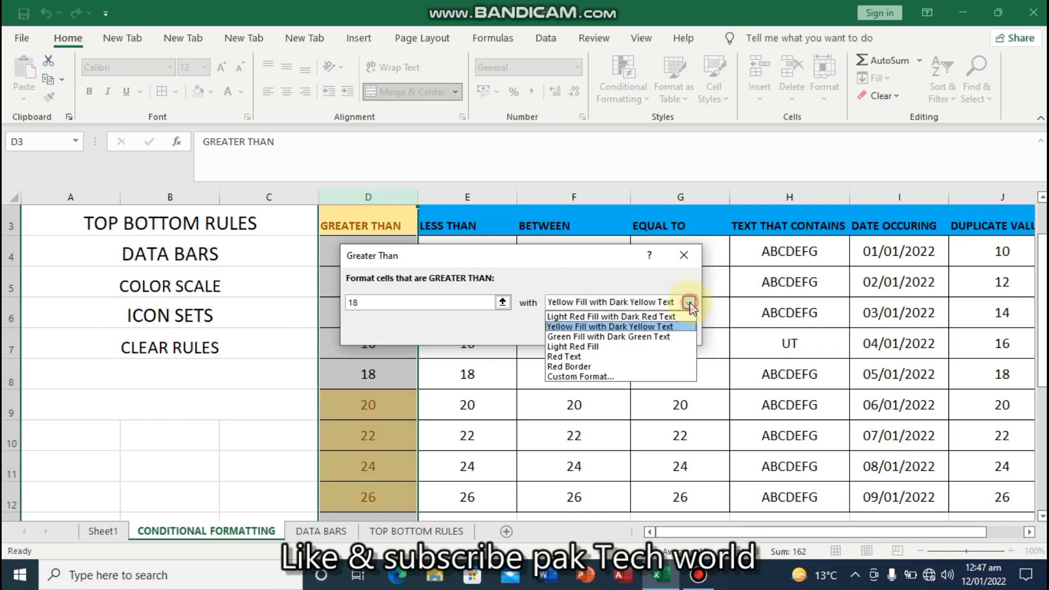
{"action": "left_click", "coordinate": [659, 337]}
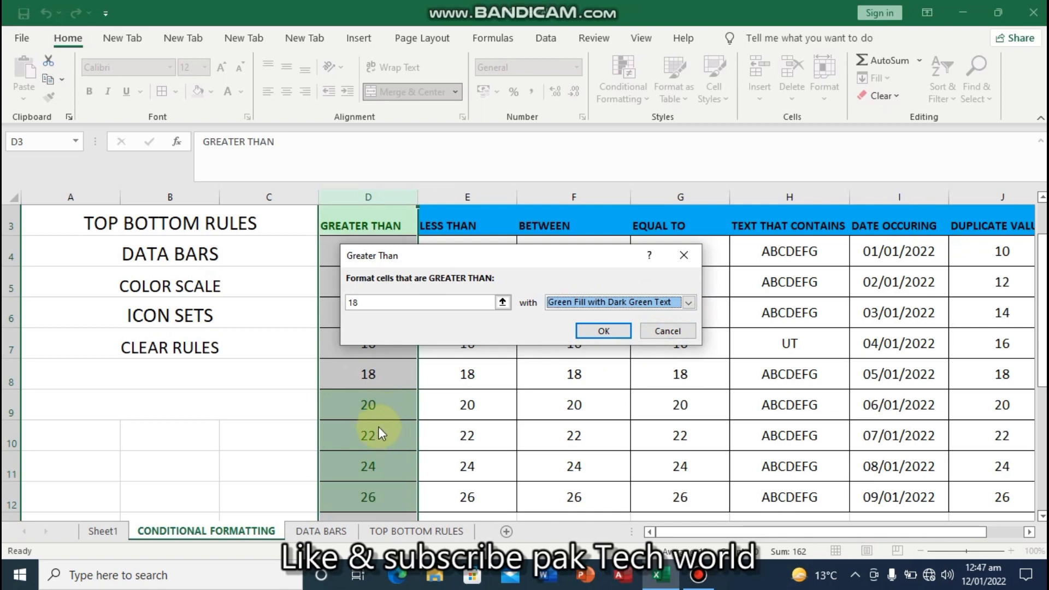
{"action": "left_click", "coordinate": [691, 303]}
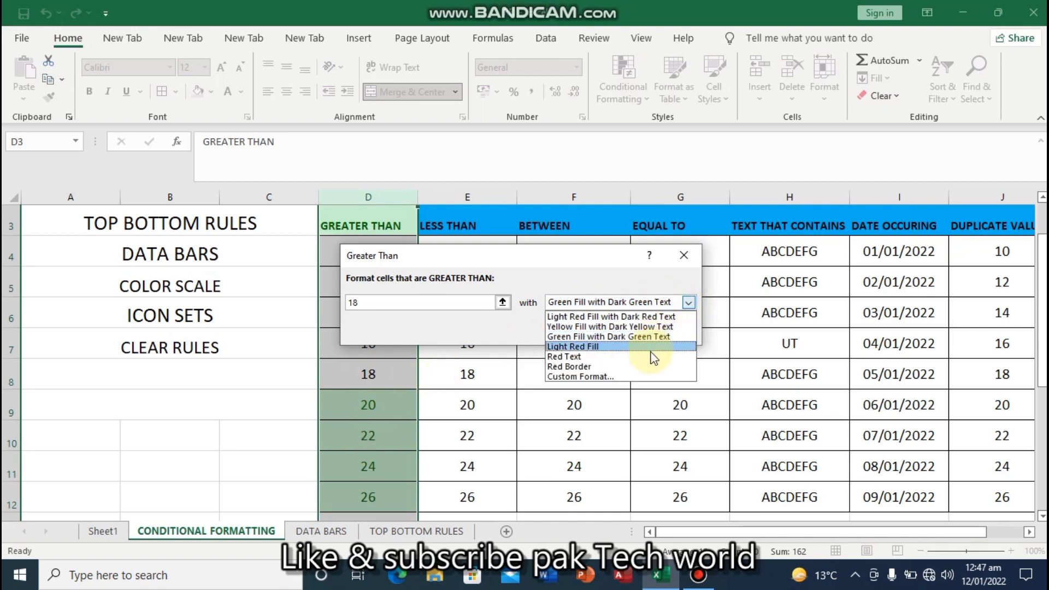
{"action": "left_click", "coordinate": [652, 349]}
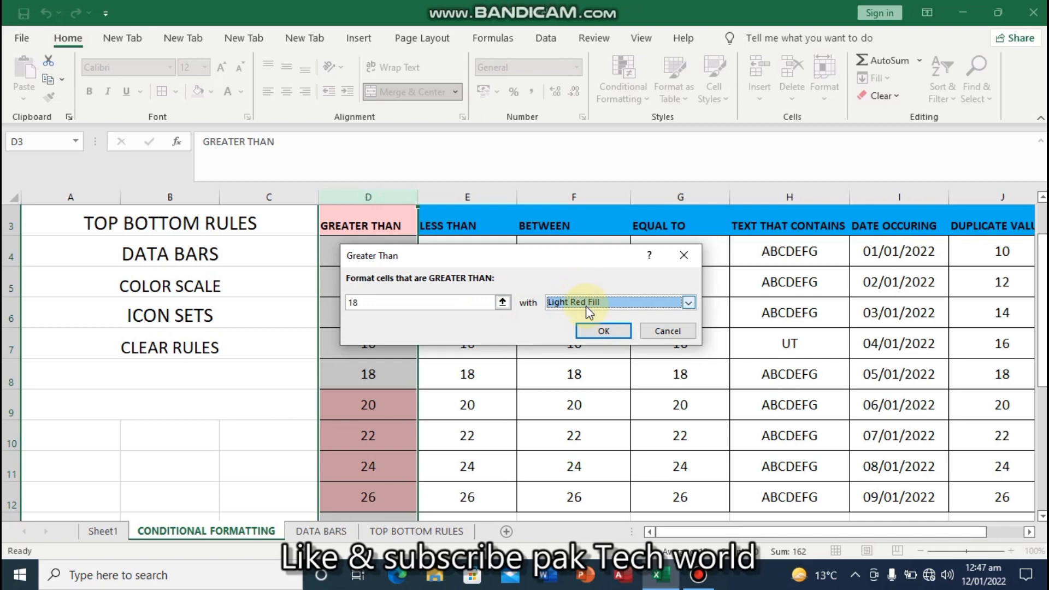
Try 10 and 50 as the threshold of the Greater Than rule
{"action": "left_click", "coordinate": [403, 302]}
{"action": "key", "text": "BackSpace"}
{"action": "key", "text": "BackSpace"}
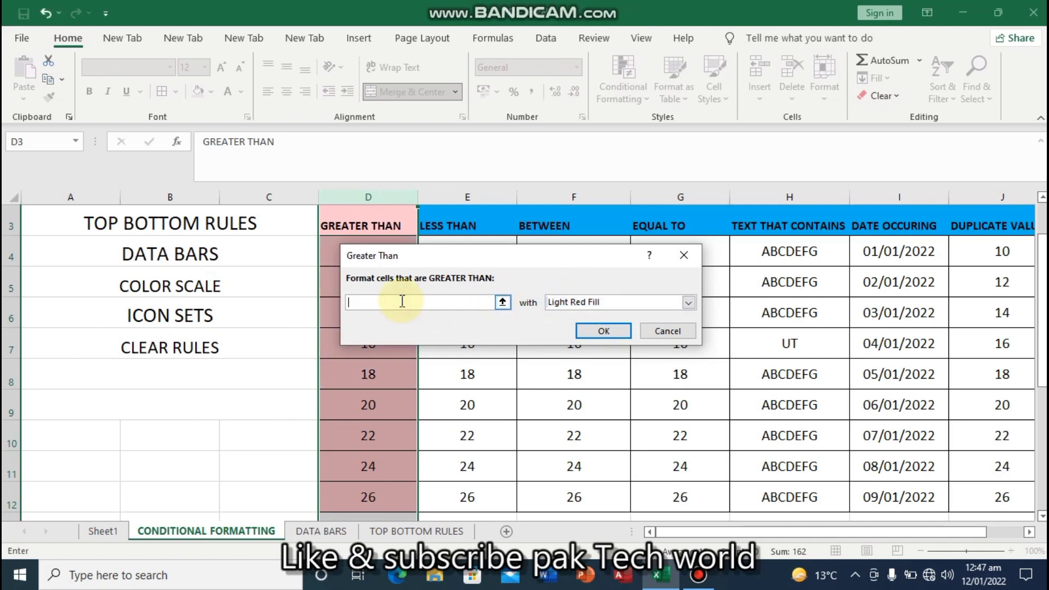
{"action": "type", "text": "10"}
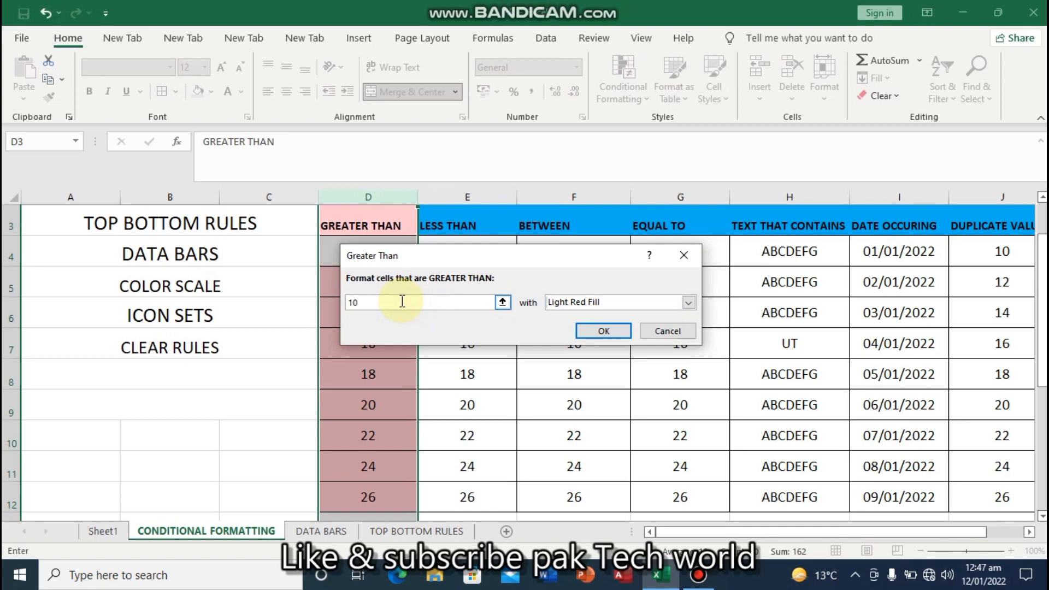
{"action": "key", "text": "BackSpace"}
{"action": "key", "text": "BackSpace"}
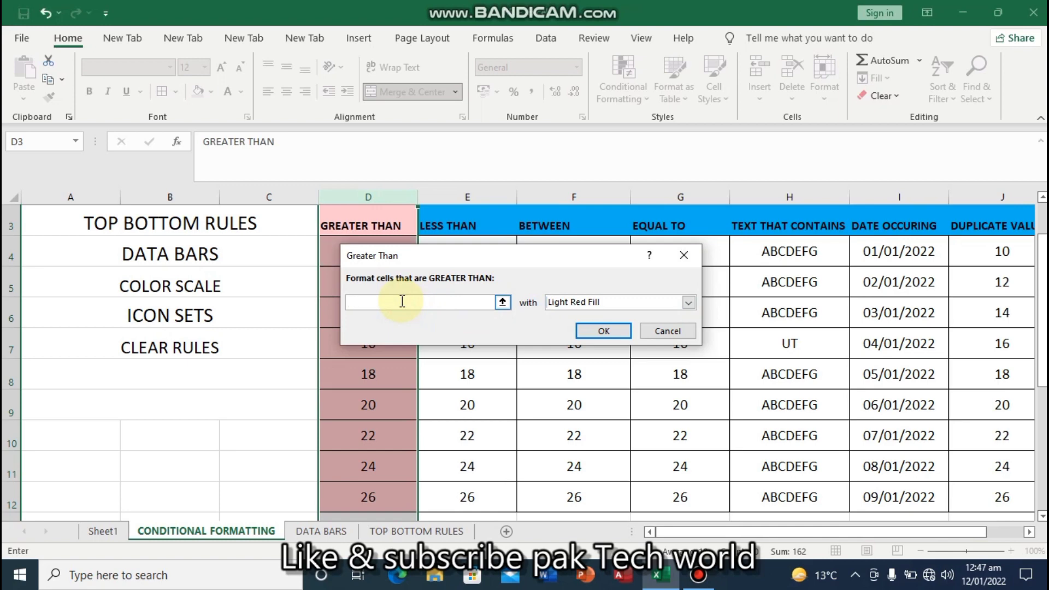
{"action": "type", "text": "50"}
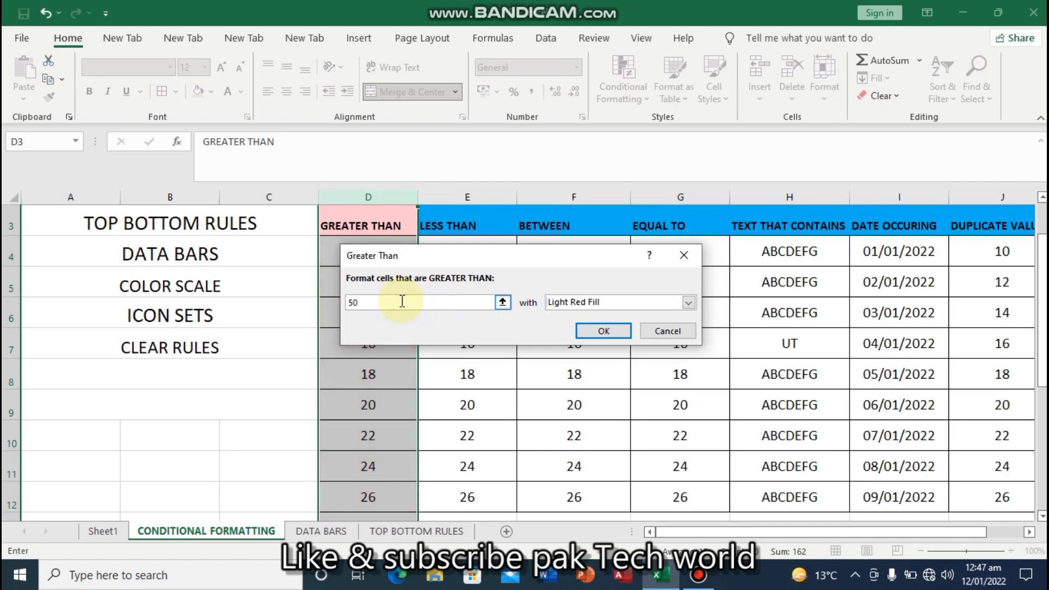
Set the Greater Than threshold to 30 and apply the rule to column D
{"action": "key", "text": "BackSpace"}
{"action": "key", "text": "BackSpace"}
{"action": "type", "text": "30"}
{"action": "left_click", "coordinate": [603, 331]}
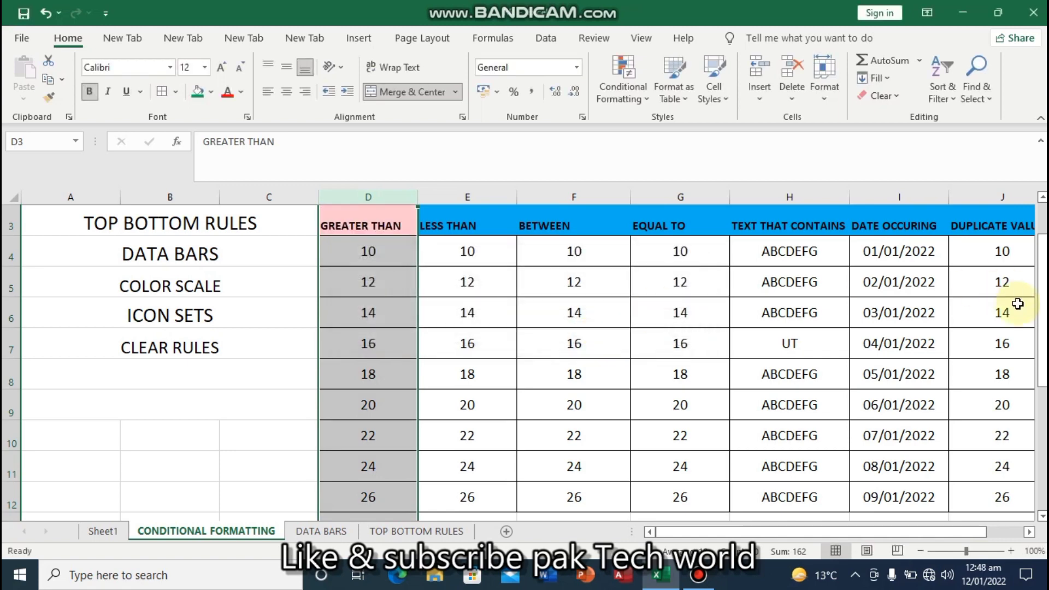
Test the rule by changing cell D7 to 34 and cell D8 to 55
{"action": "scroll", "coordinate": [520, 488], "scroll_direction": "down", "scroll_amount": 2}
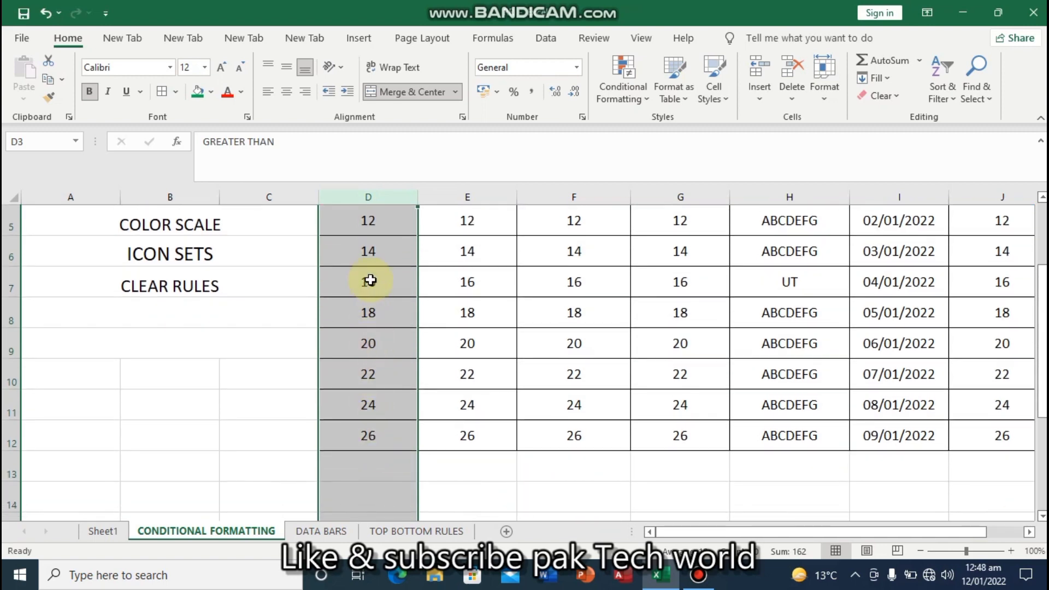
{"action": "left_click", "coordinate": [376, 281]}
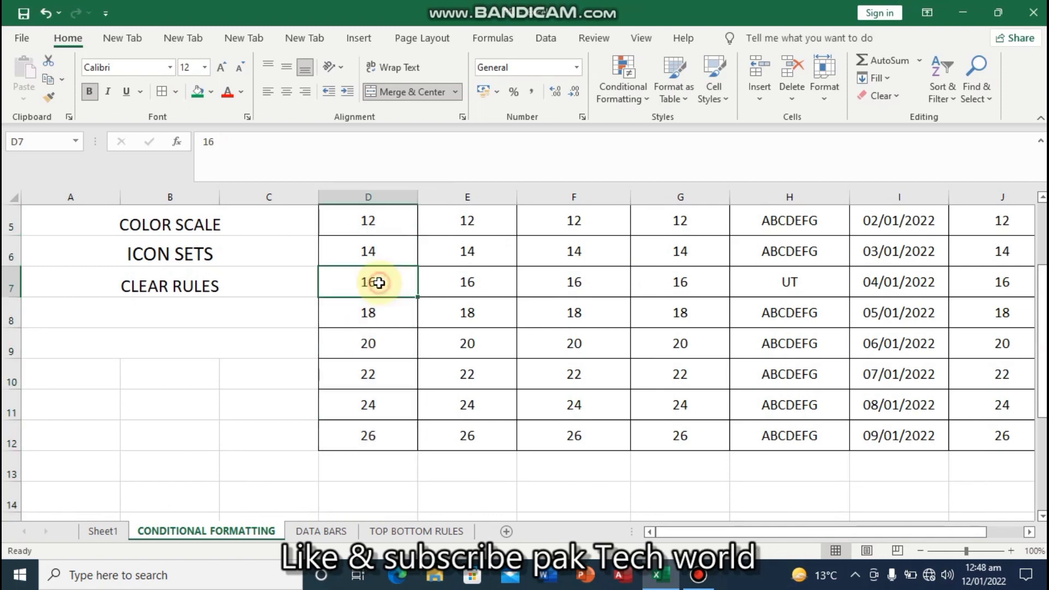
{"action": "key", "text": "BackSpace"}
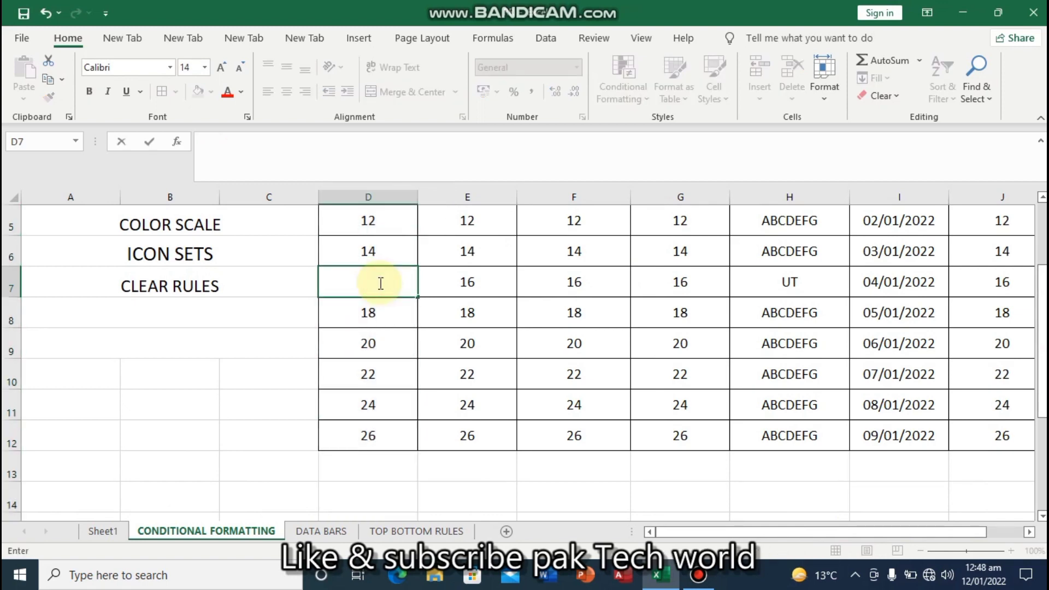
{"action": "type", "text": "34"}
{"action": "key", "text": "Return"}
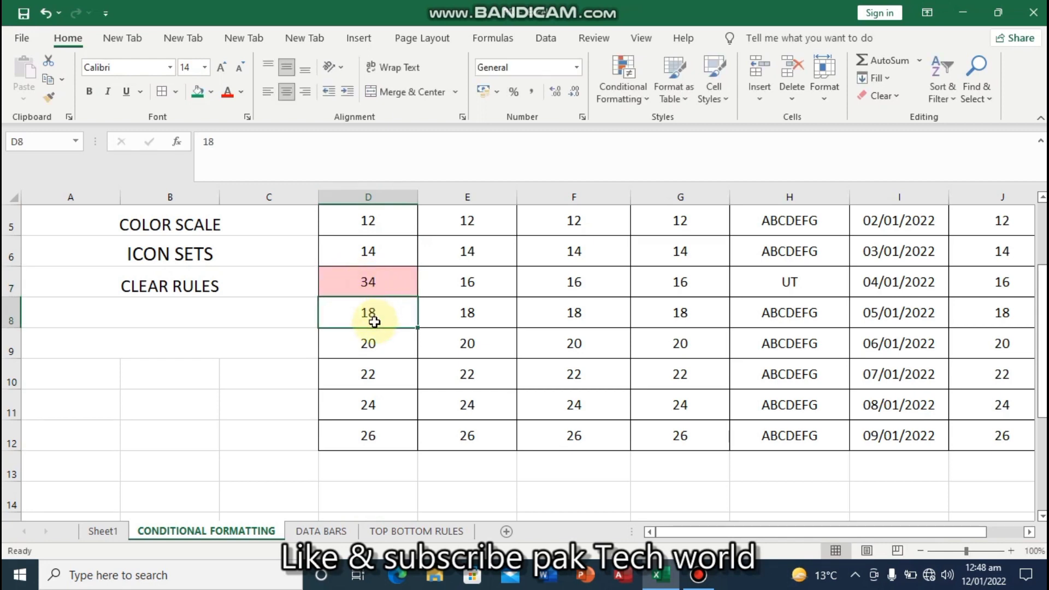
{"action": "key", "text": "BackSpace"}
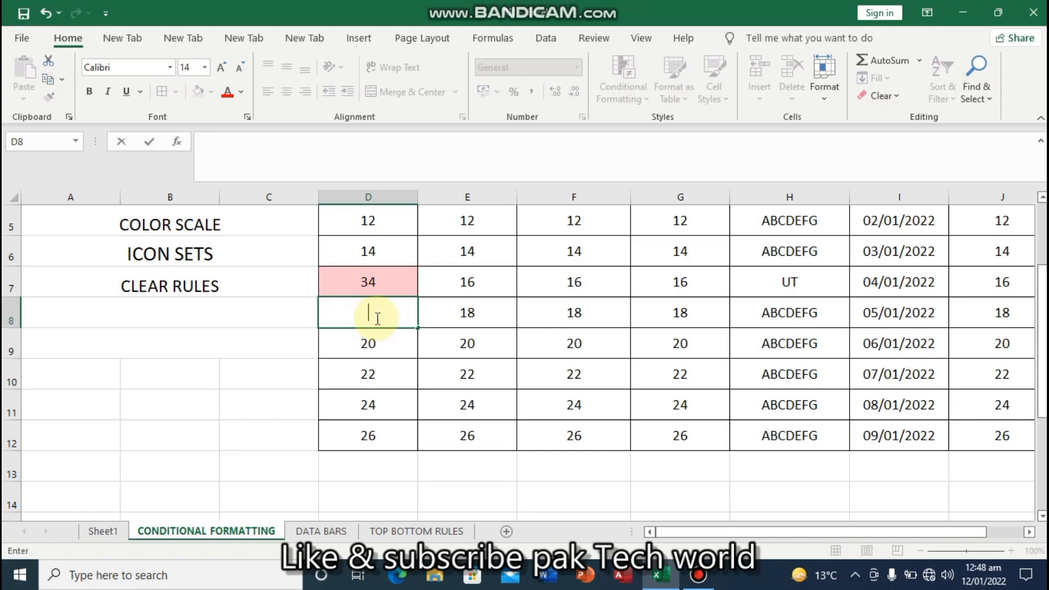
{"action": "type", "text": "55"}
{"action": "key", "text": "Return"}
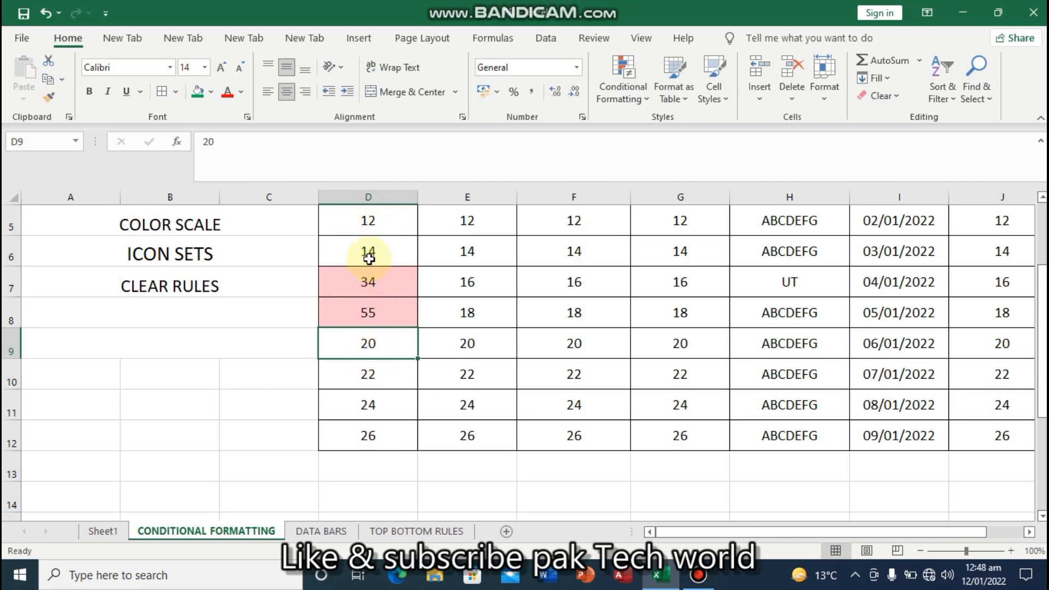
Look at the Clear Rules command in the conditional formatting options for column D without clearing anything
{"action": "left_click", "coordinate": [371, 199]}
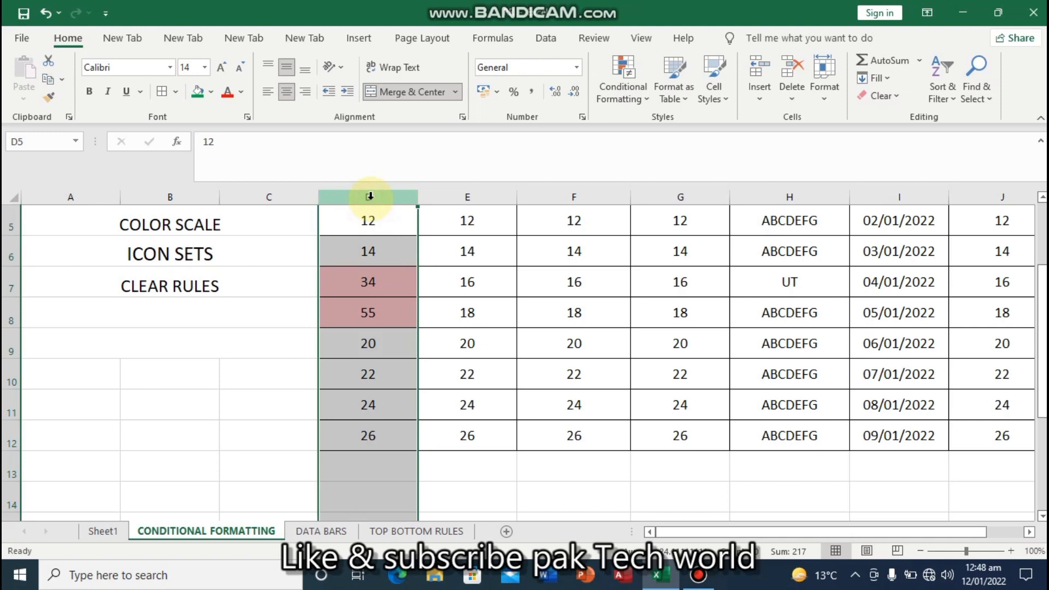
{"action": "left_click", "coordinate": [649, 100]}
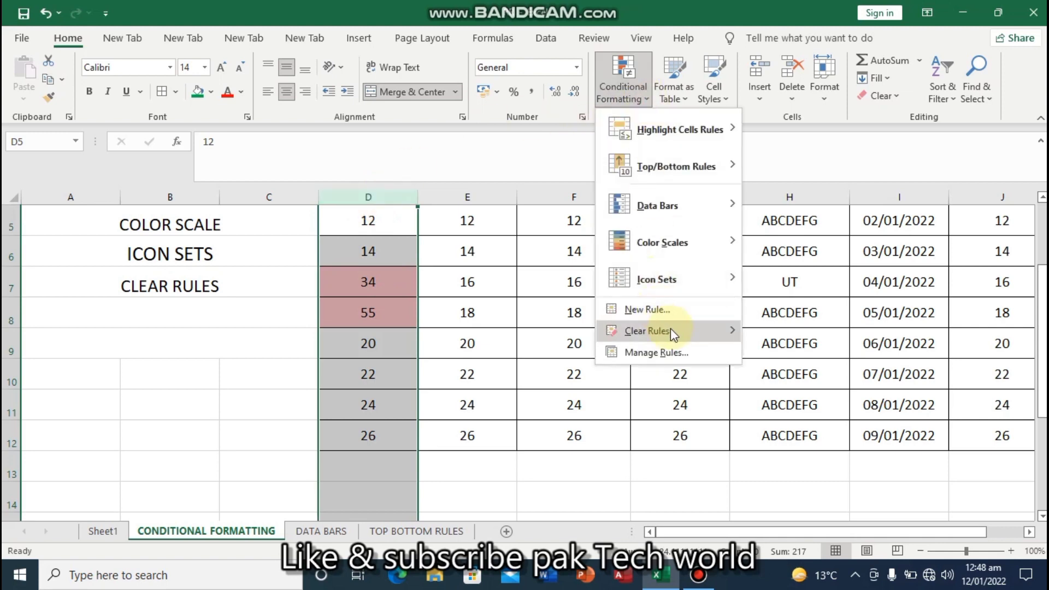
{"action": "mouse_move", "coordinate": [671, 331]}
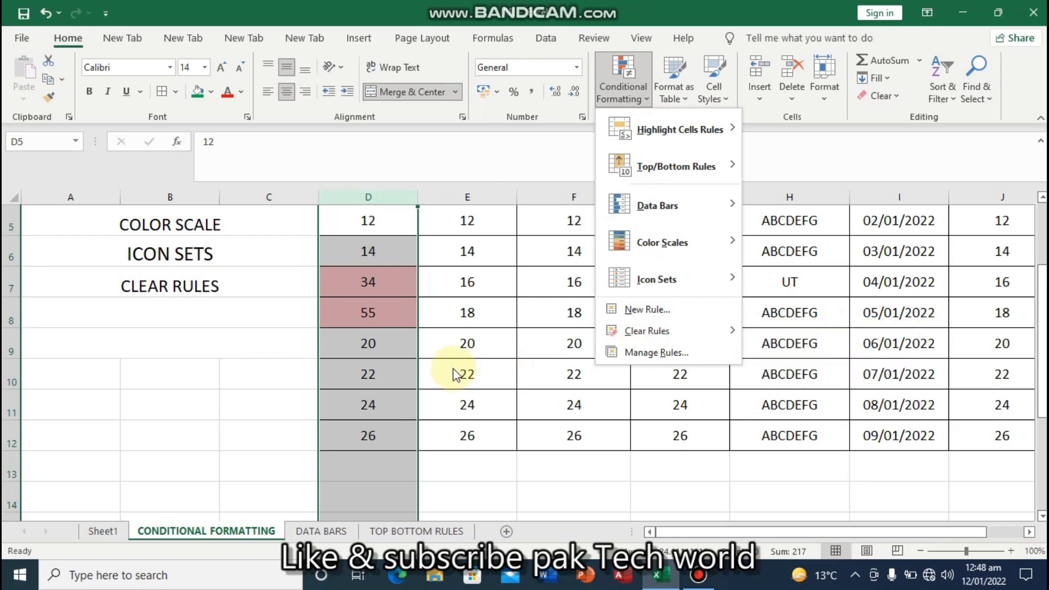
{"action": "left_click", "coordinate": [403, 358]}
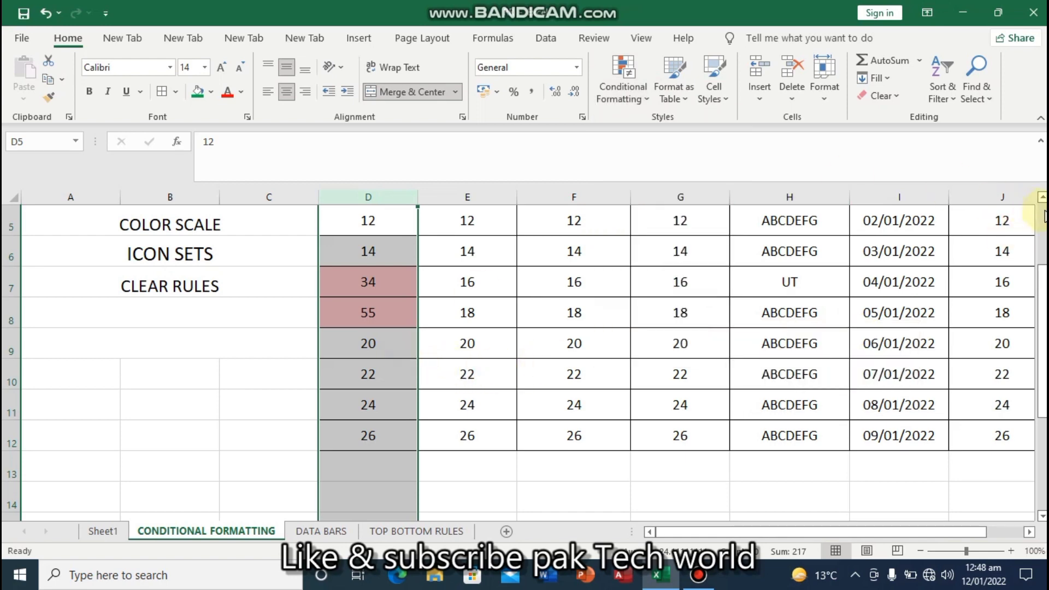
Review the values in the LESS THAN column from cell E4 down to E12
{"action": "scroll", "coordinate": [546, 328], "scroll_direction": "up", "scroll_amount": 2}
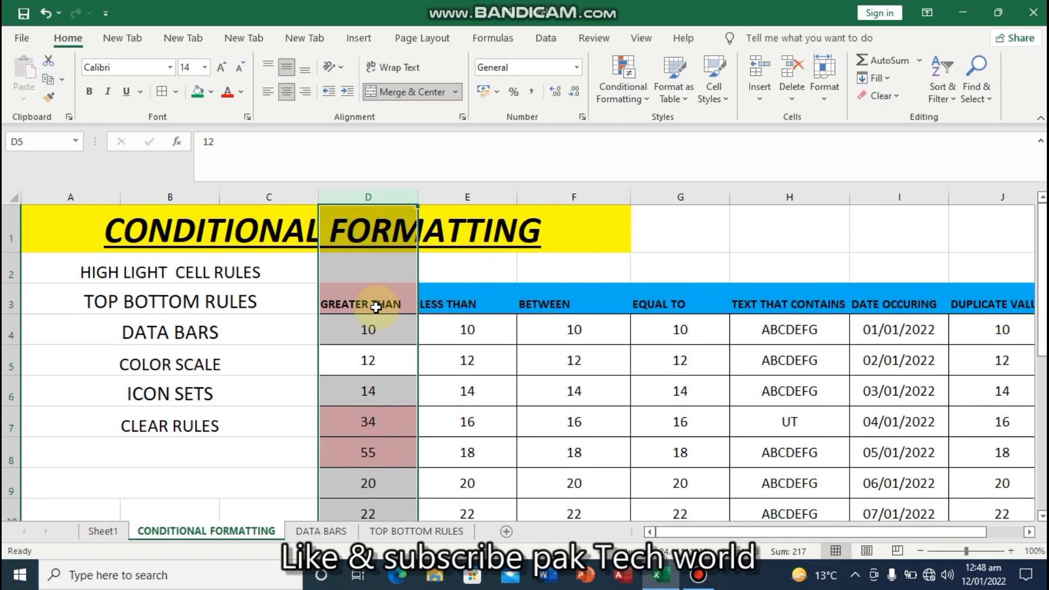
{"action": "left_click", "coordinate": [461, 323]}
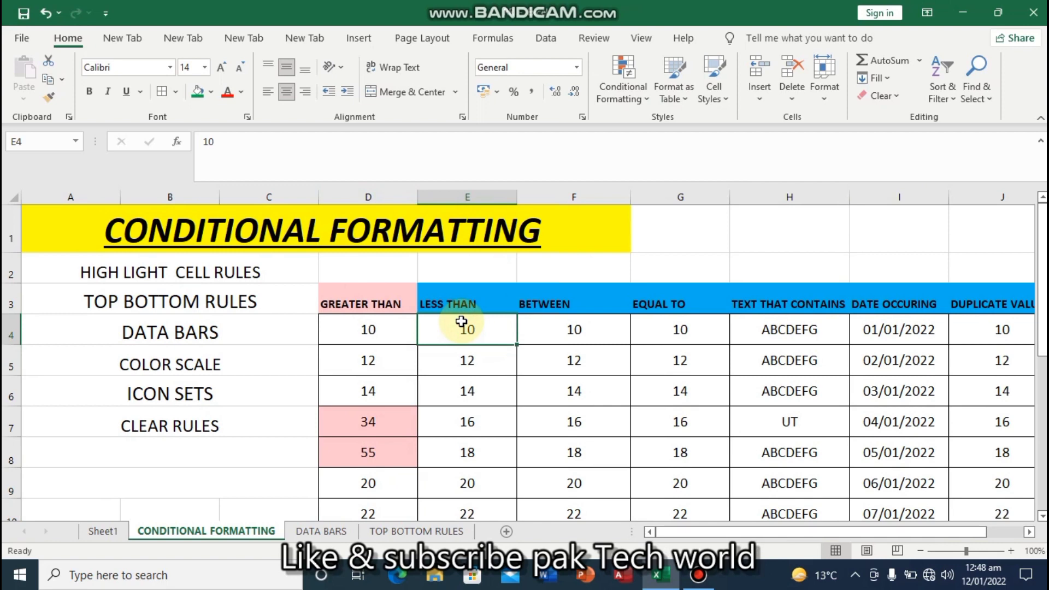
{"action": "left_click_drag", "start_coordinate": [462, 323], "coordinate": [480, 427]}
{"action": "left_click_drag", "start_coordinate": [481, 563], "coordinate": [490, 454]}
{"action": "left_click", "coordinate": [490, 454]}
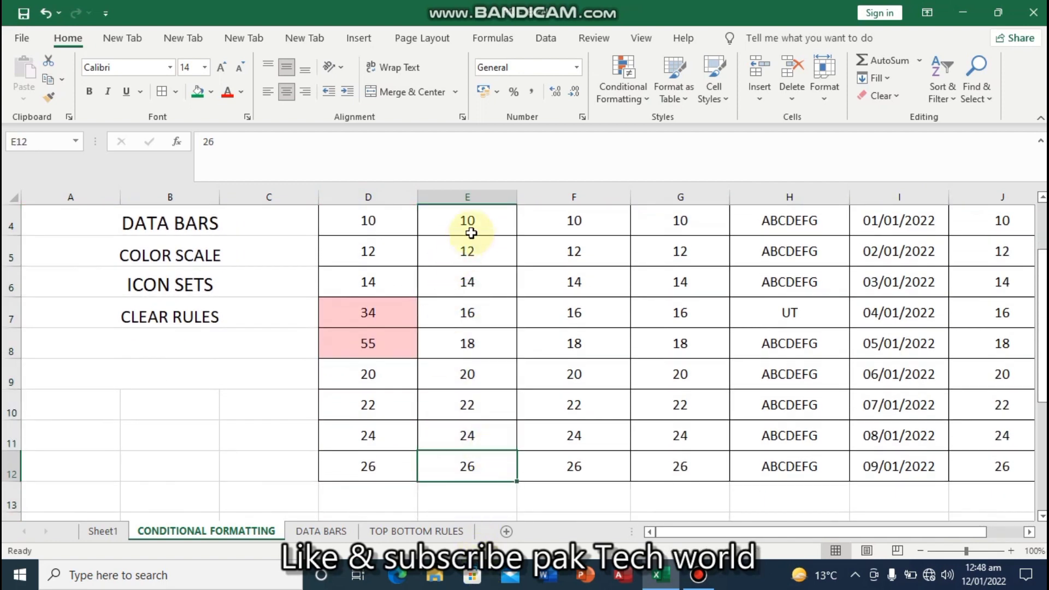
{"action": "scroll", "coordinate": [1044, 218], "scroll_direction": "up", "scroll_amount": 1}
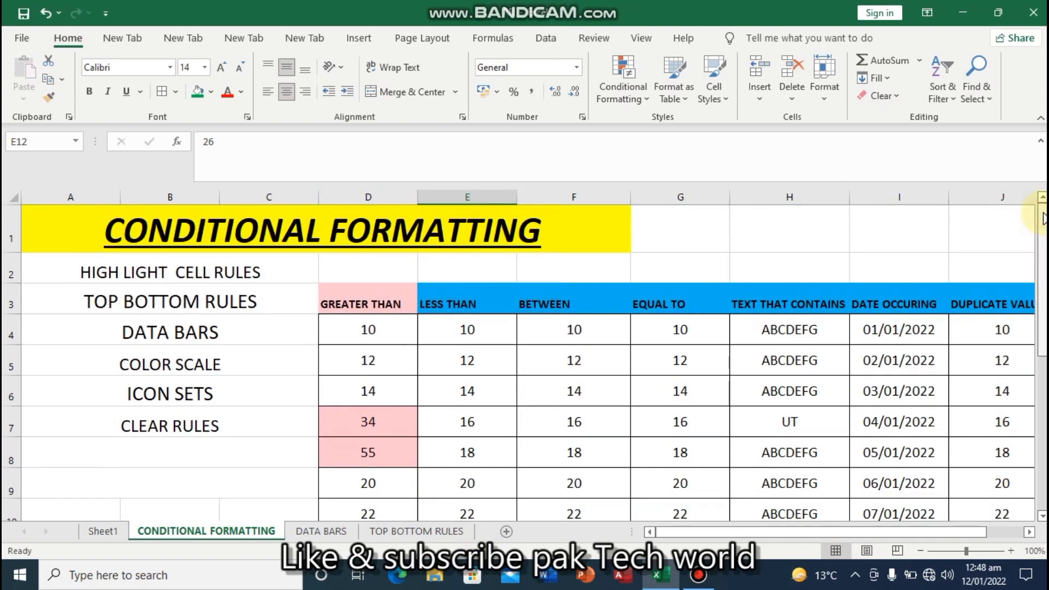
{"action": "left_click", "coordinate": [463, 321]}
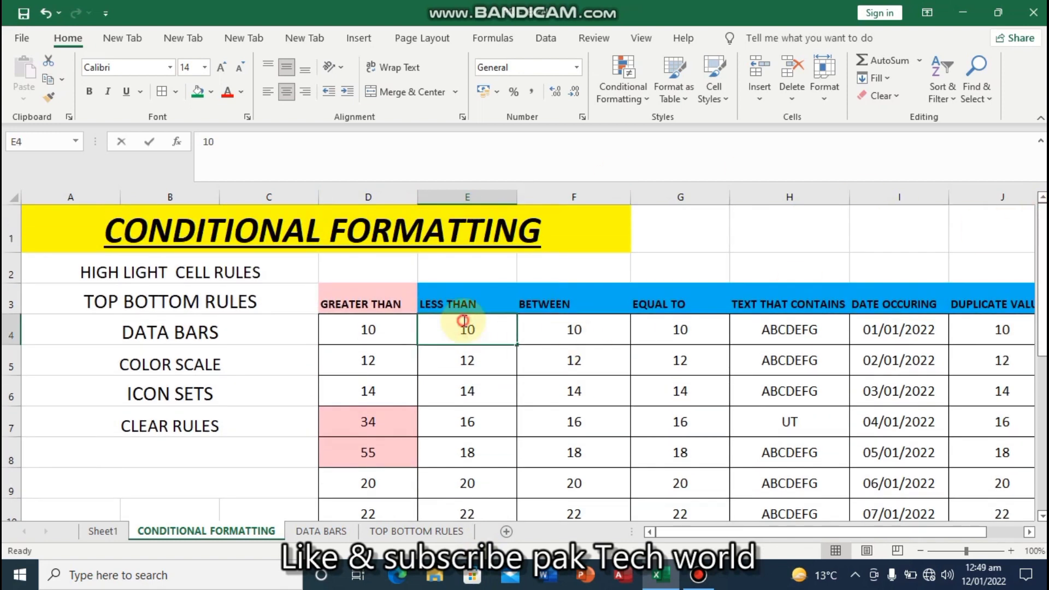
{"action": "double_click", "coordinate": [463, 321]}
Start a Less Than highlight cells rule on column E with a threshold of 20
{"action": "left_click", "coordinate": [462, 198]}
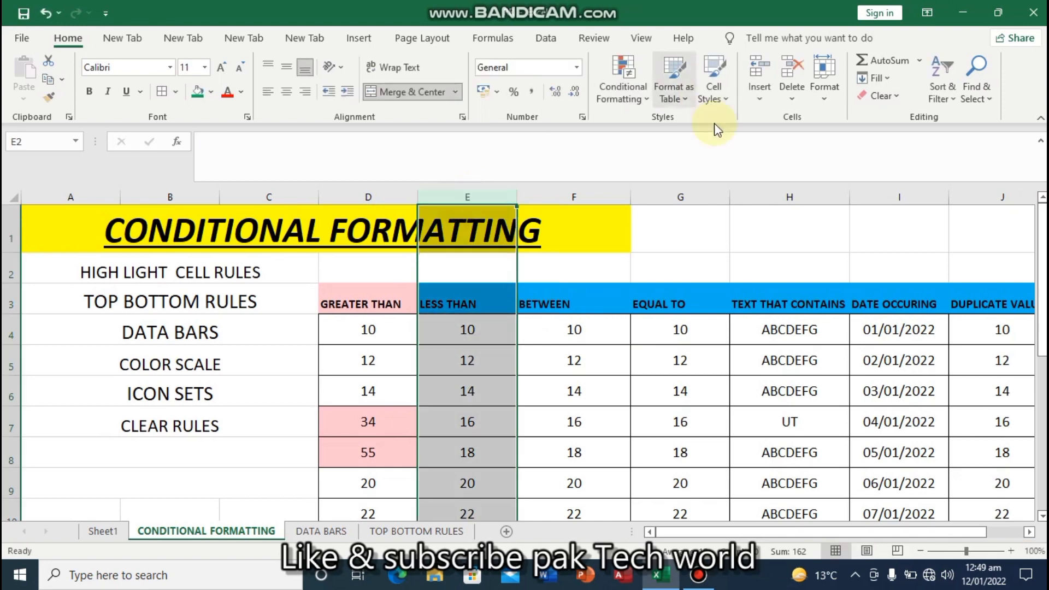
{"action": "left_click", "coordinate": [647, 99]}
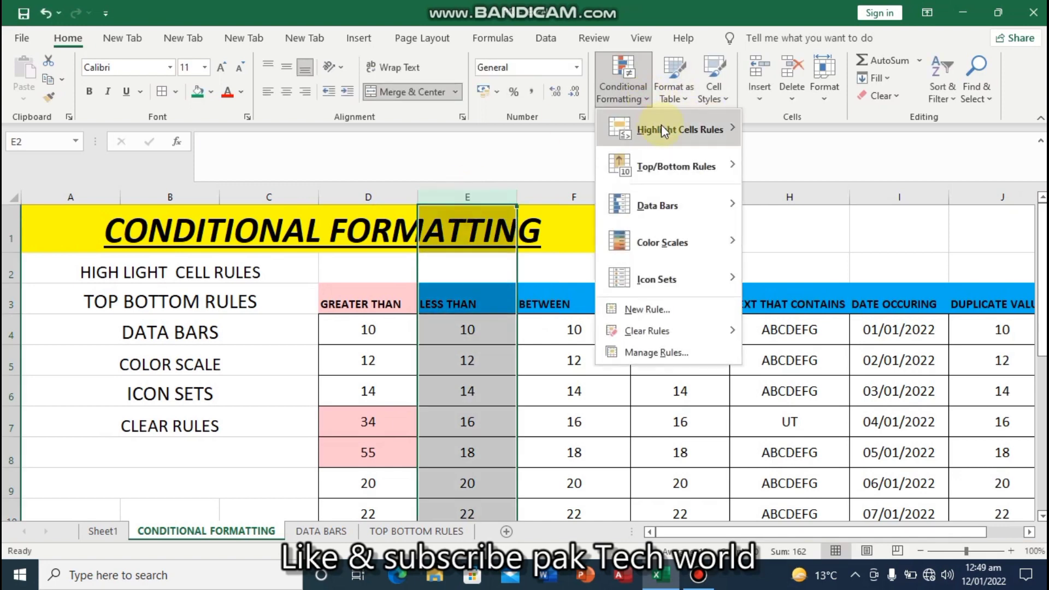
{"action": "mouse_move", "coordinate": [662, 125]}
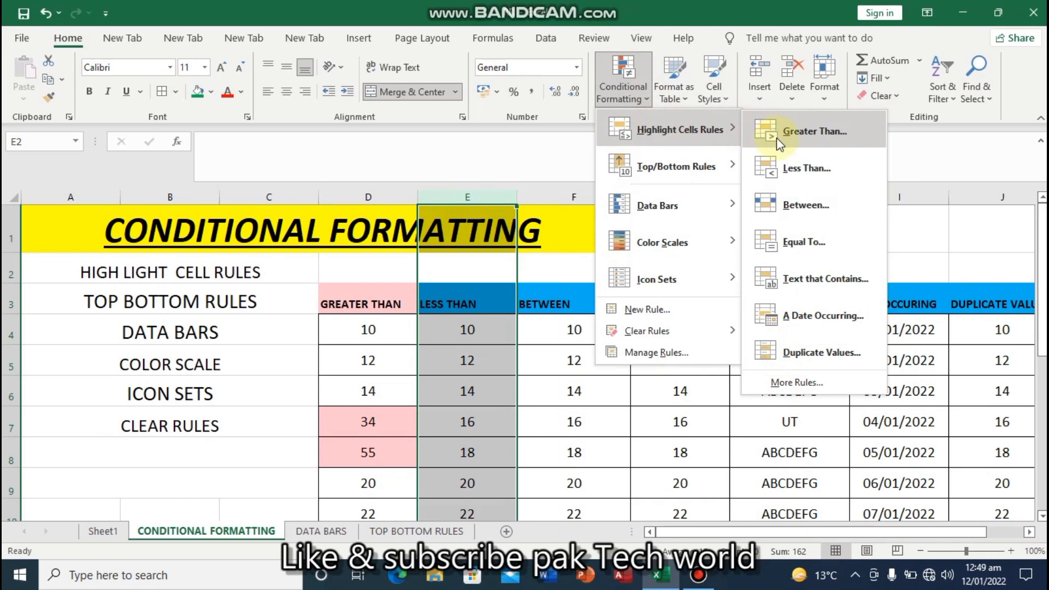
{"action": "left_click", "coordinate": [784, 167]}
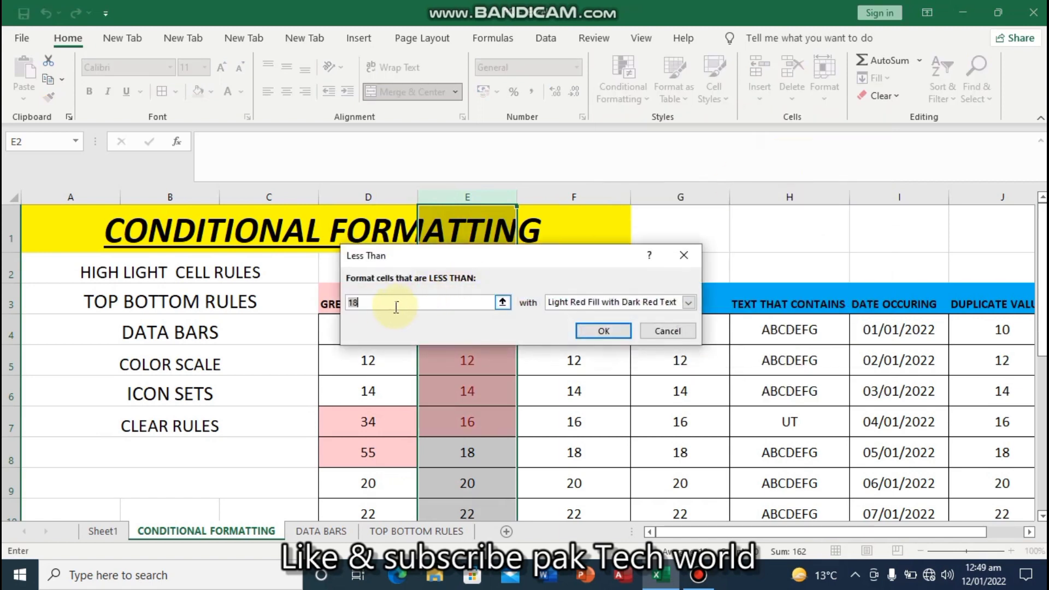
{"action": "key", "text": "BackSpace"}
{"action": "type", "text": "1"}
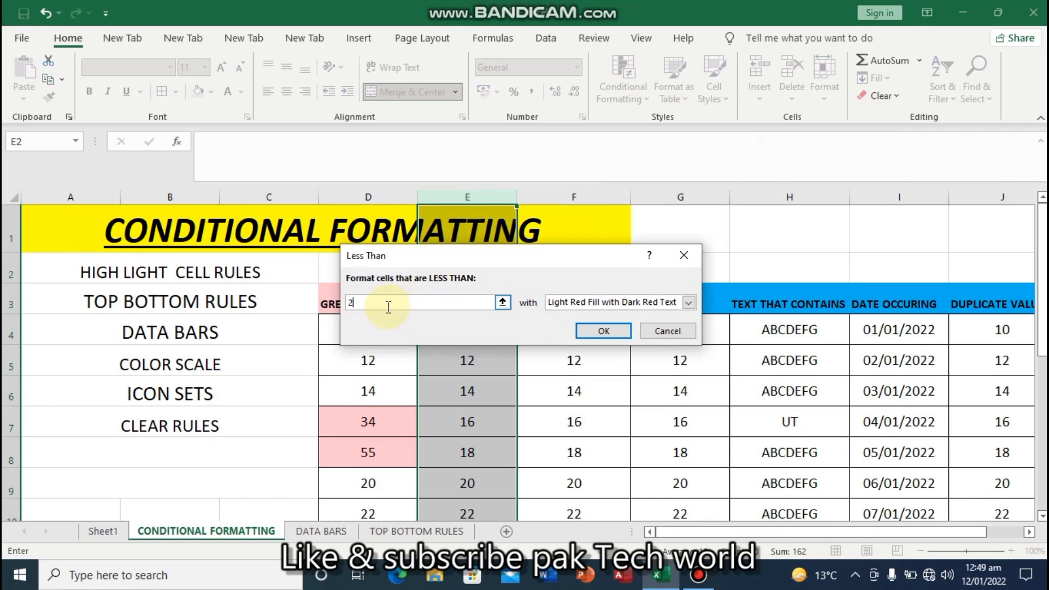
{"action": "type", "text": "0"}
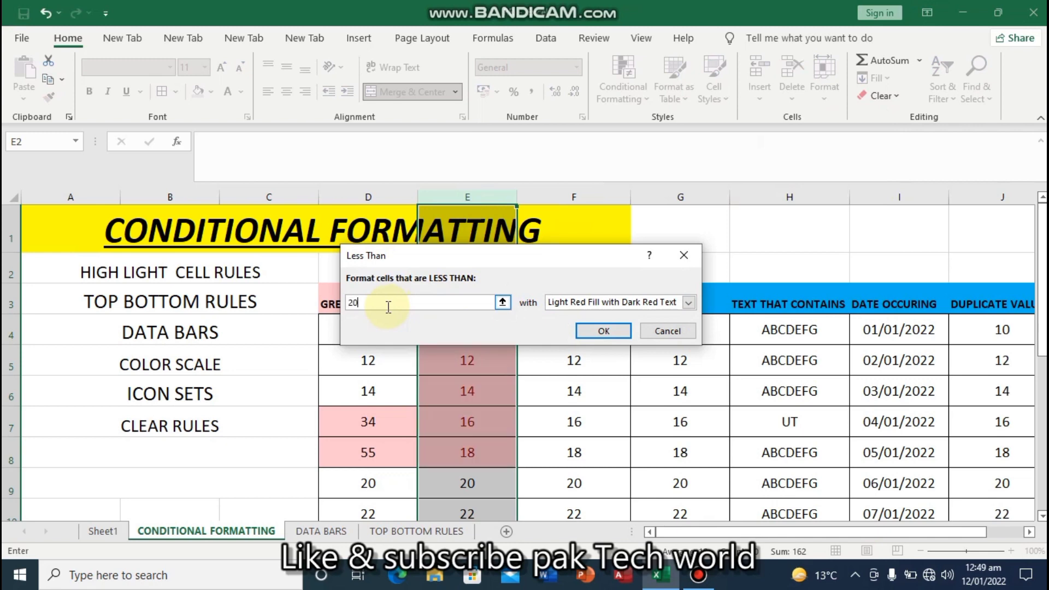
Set the Less Than rule's format to Yellow Fill with Dark Yellow Text and apply it to column E
{"action": "left_click", "coordinate": [687, 304]}
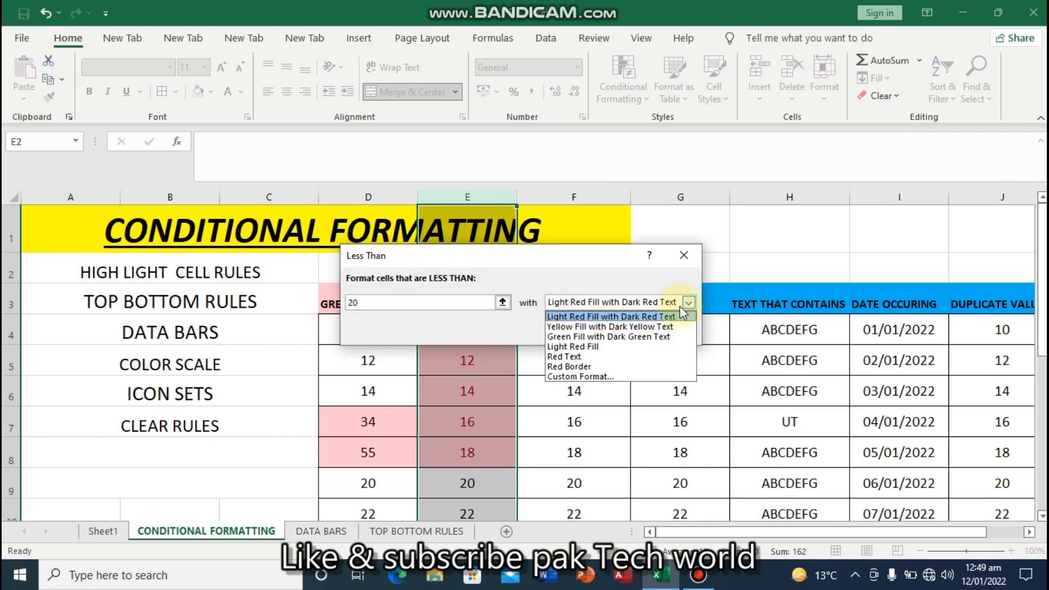
{"action": "left_click", "coordinate": [656, 327]}
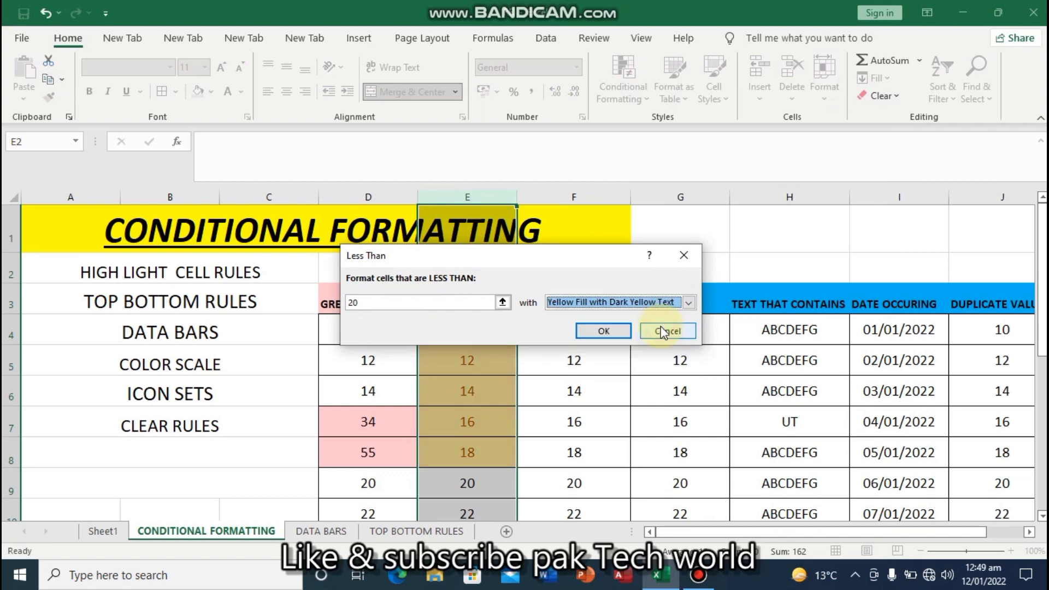
{"action": "left_click", "coordinate": [602, 334]}
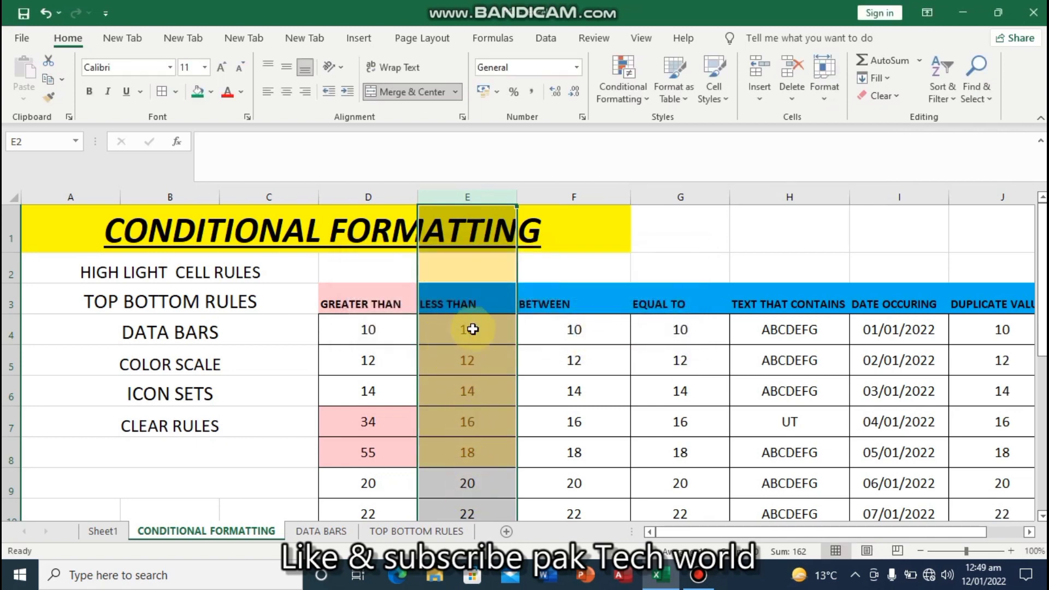
Test the Less Than rule by changing cell E6 to 56
{"action": "left_click", "coordinate": [475, 389]}
{"action": "double_click", "coordinate": [475, 390]}
{"action": "key", "text": "BackSpace"}
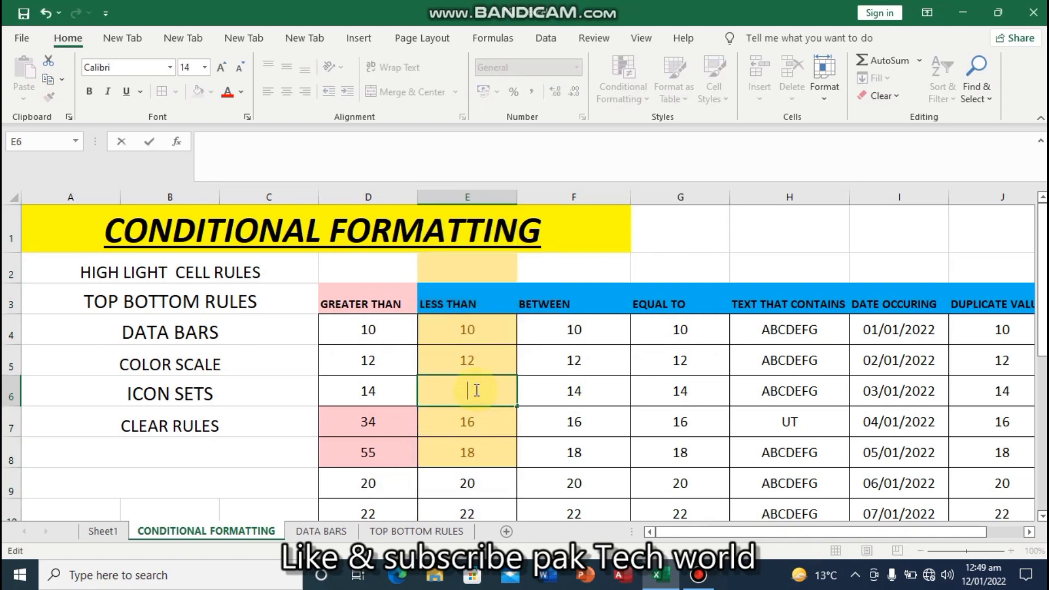
{"action": "type", "text": "56"}
{"action": "key", "text": "Return"}
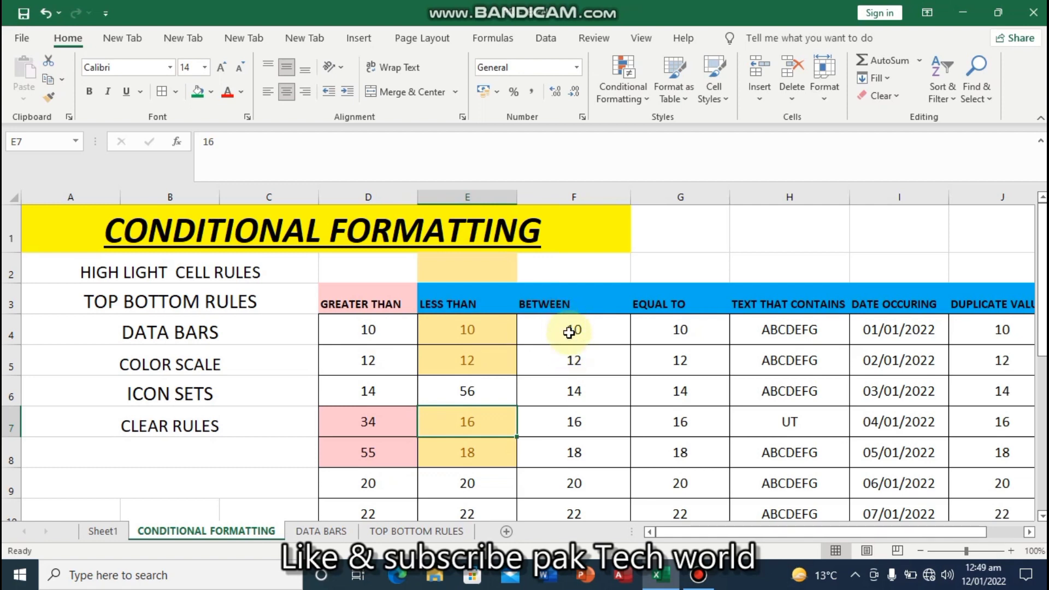
Start a Between highlight cells rule on column F with limits of 15 and 20
{"action": "left_click", "coordinate": [577, 193]}
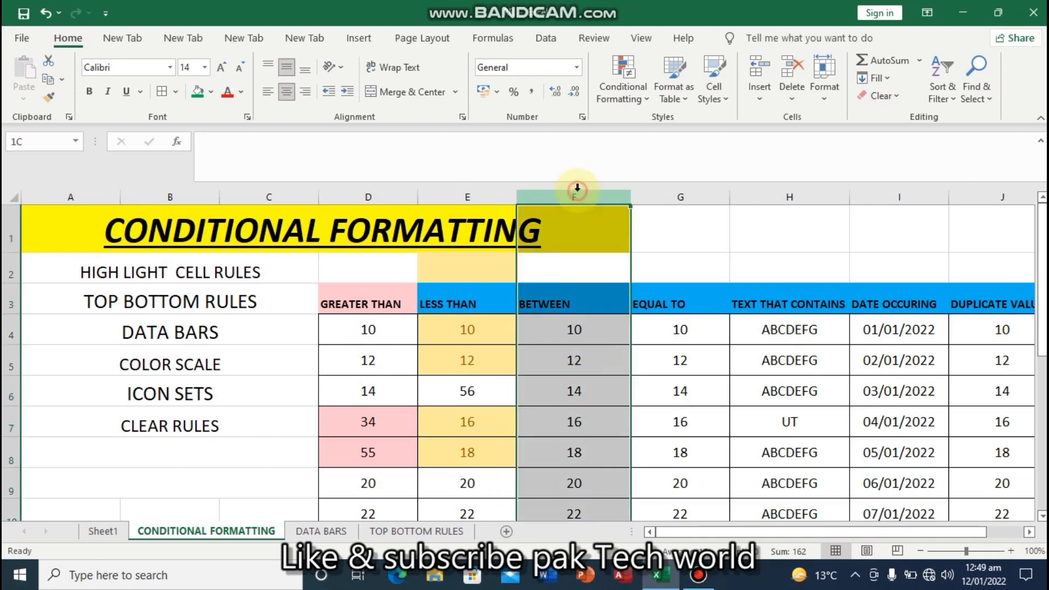
{"action": "left_click", "coordinate": [650, 104]}
{"action": "mouse_move", "coordinate": [708, 132]}
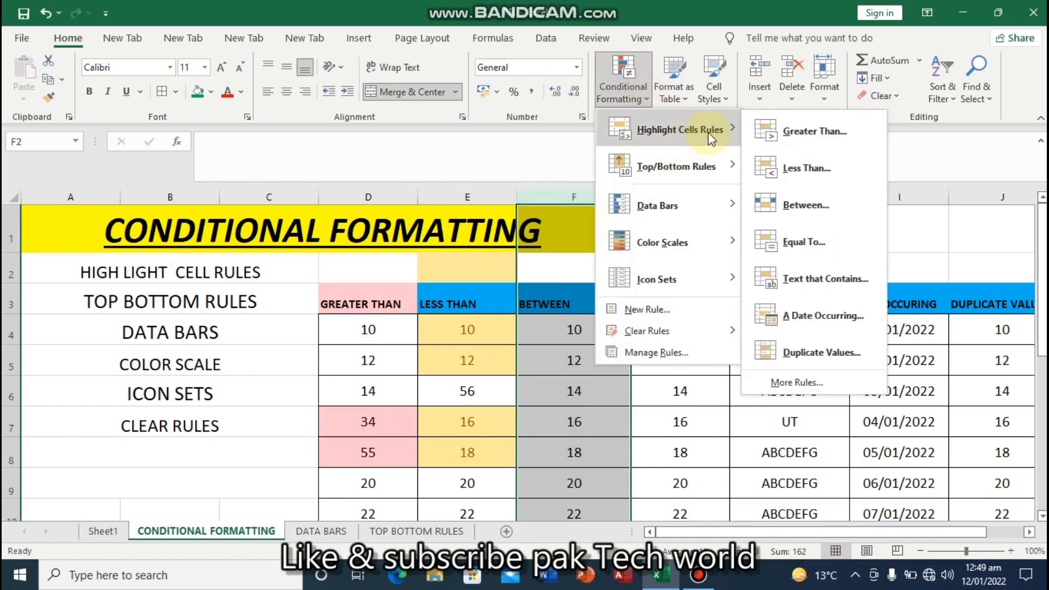
{"action": "left_click", "coordinate": [797, 204]}
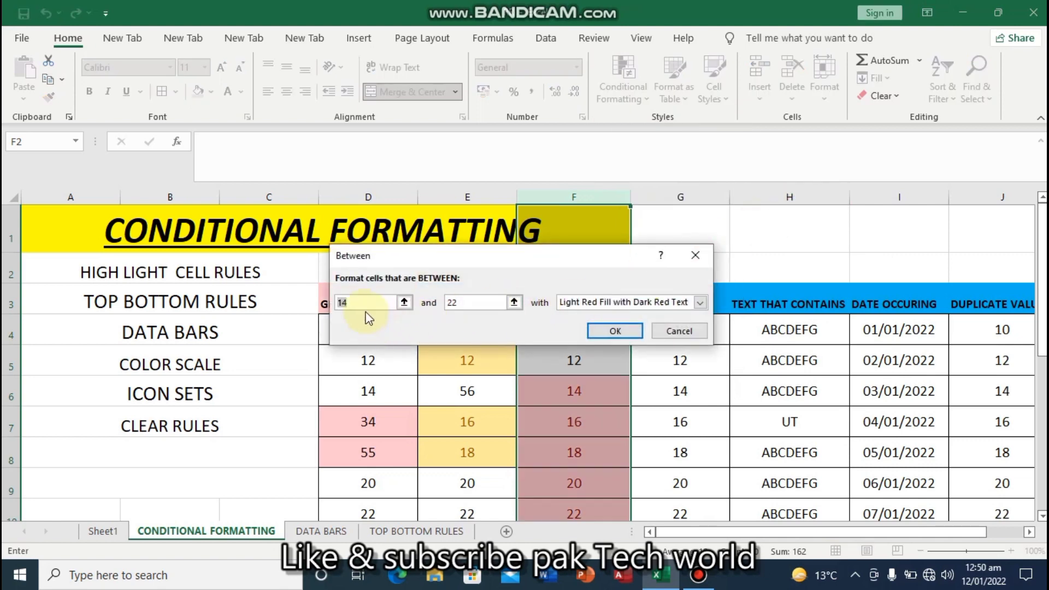
{"action": "key", "text": "BackSpace"}
{"action": "type", "text": "15"}
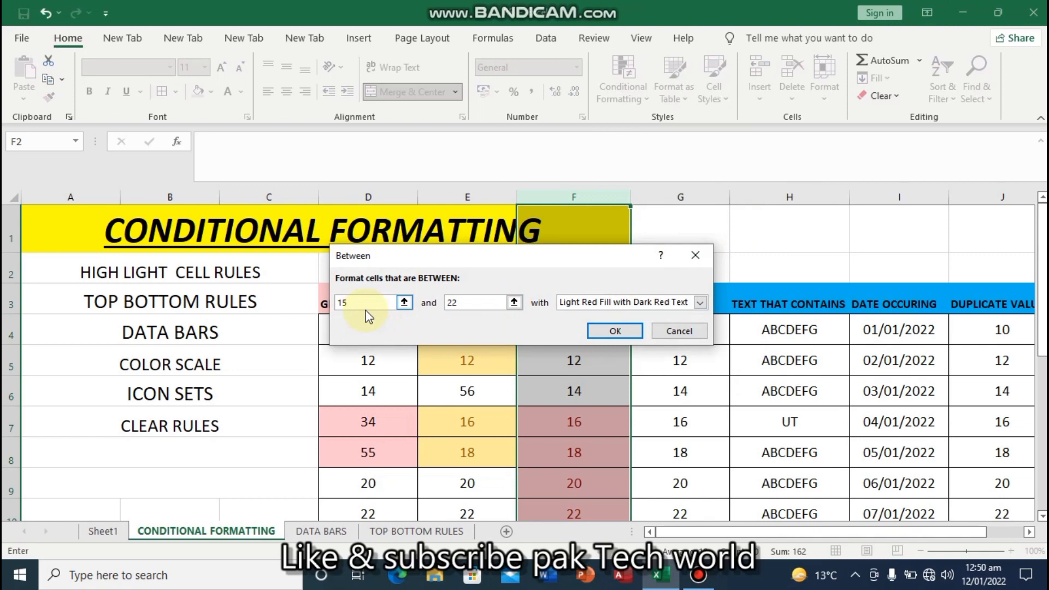
{"action": "left_click", "coordinate": [468, 304]}
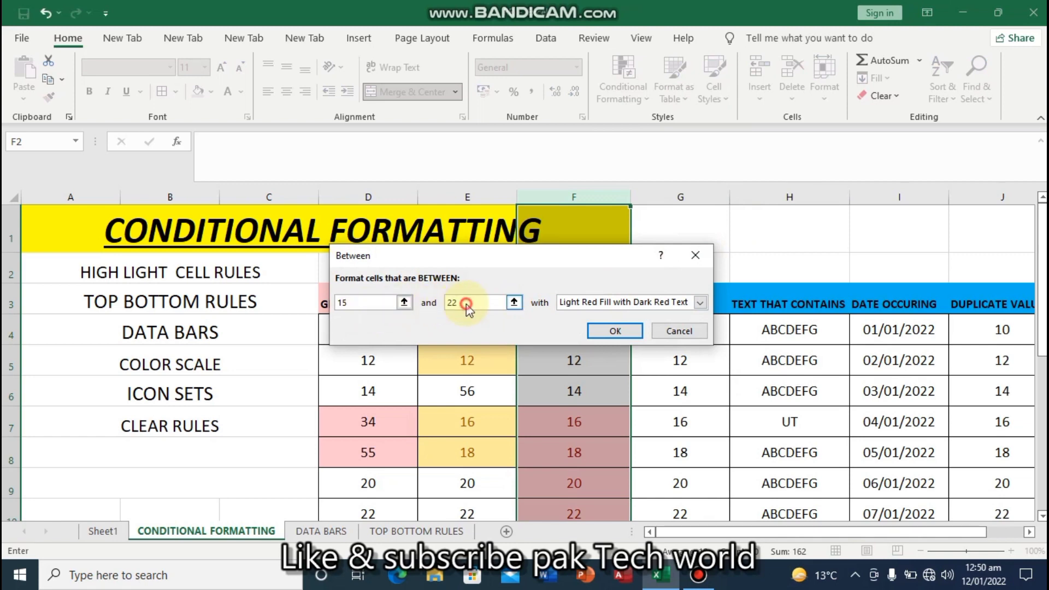
{"action": "key", "text": "BackSpace"}
{"action": "type", "text": "0"}
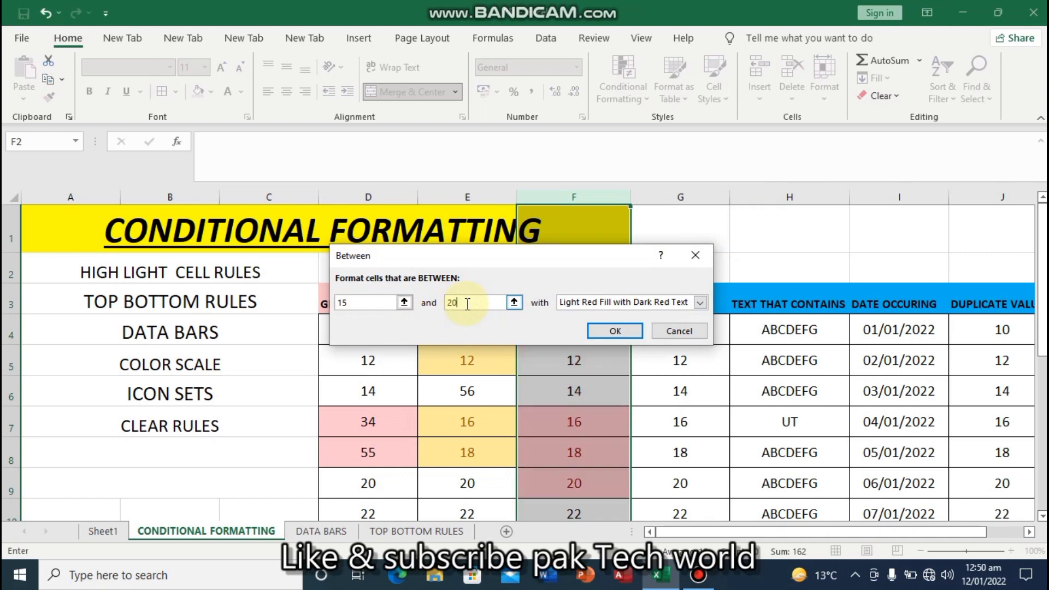
Set the Between rule's format to Green Fill with Dark Green Text and apply it to column F
{"action": "left_click", "coordinate": [700, 302]}
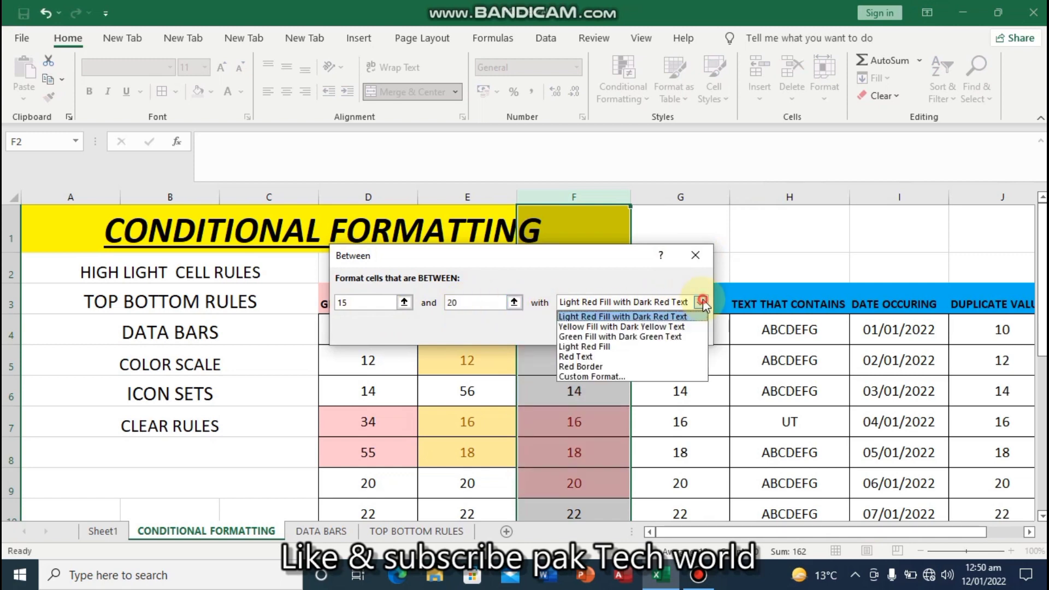
{"action": "left_click", "coordinate": [685, 336]}
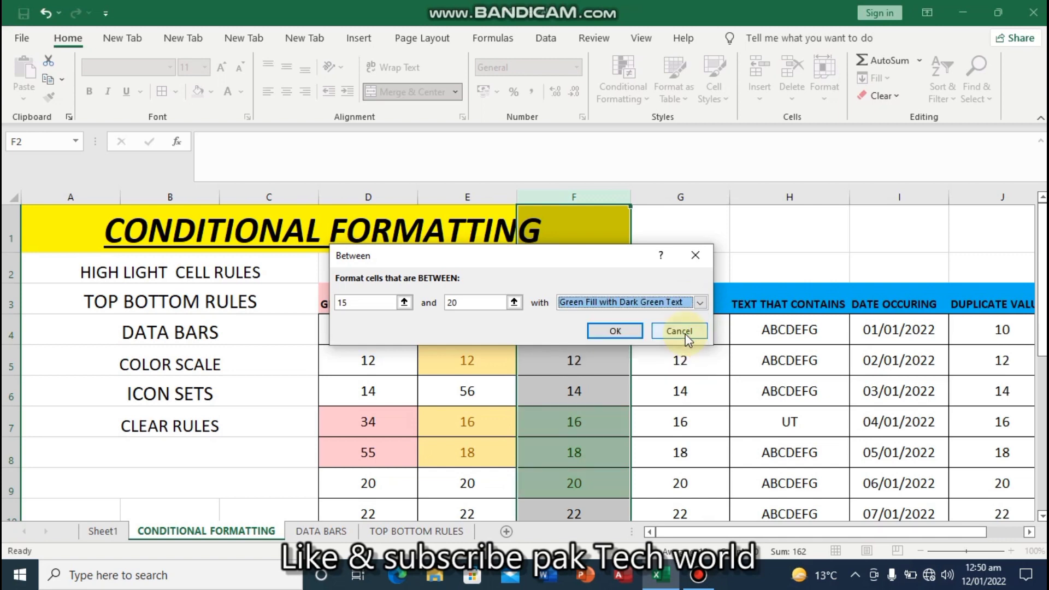
{"action": "left_click", "coordinate": [614, 331]}
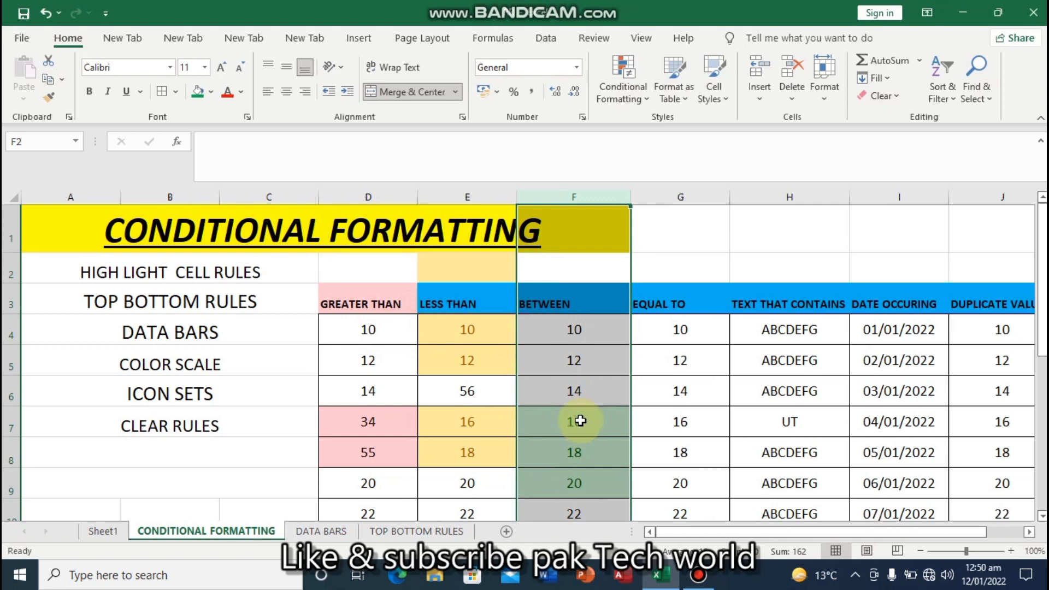
Test the Between rule by changing cell F7 to 7
{"action": "left_click", "coordinate": [580, 421]}
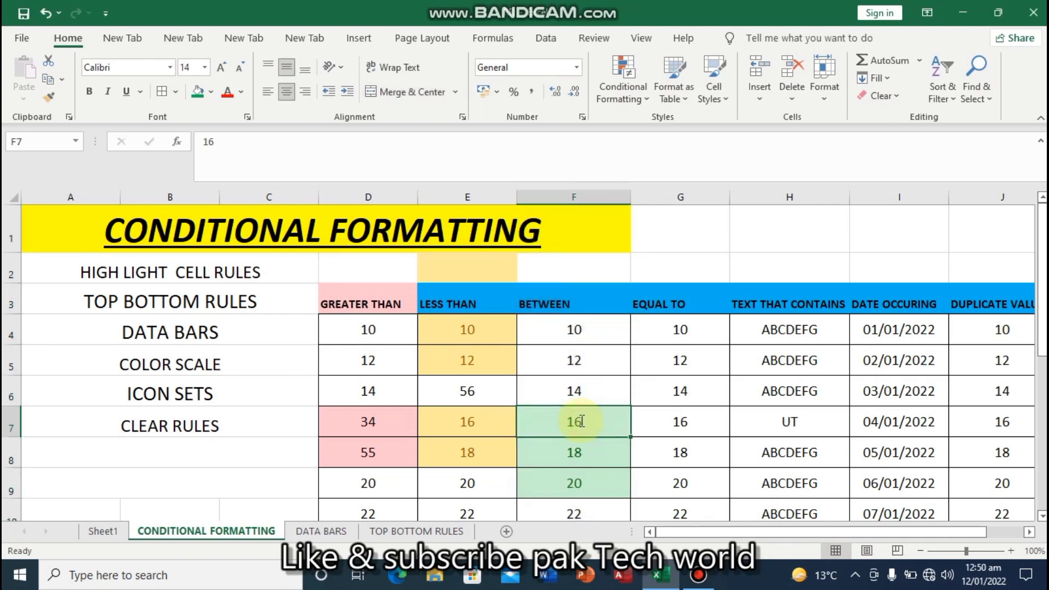
{"action": "key", "text": "BackSpace"}
{"action": "type", "text": "7"}
{"action": "key", "text": "Return"}
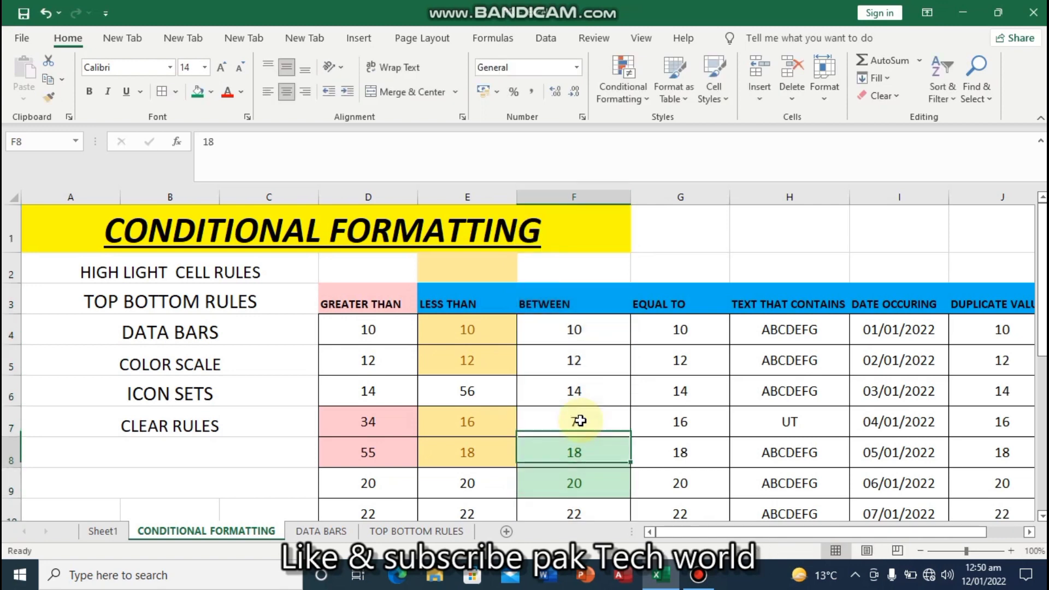
{"action": "left_click", "coordinate": [586, 417]}
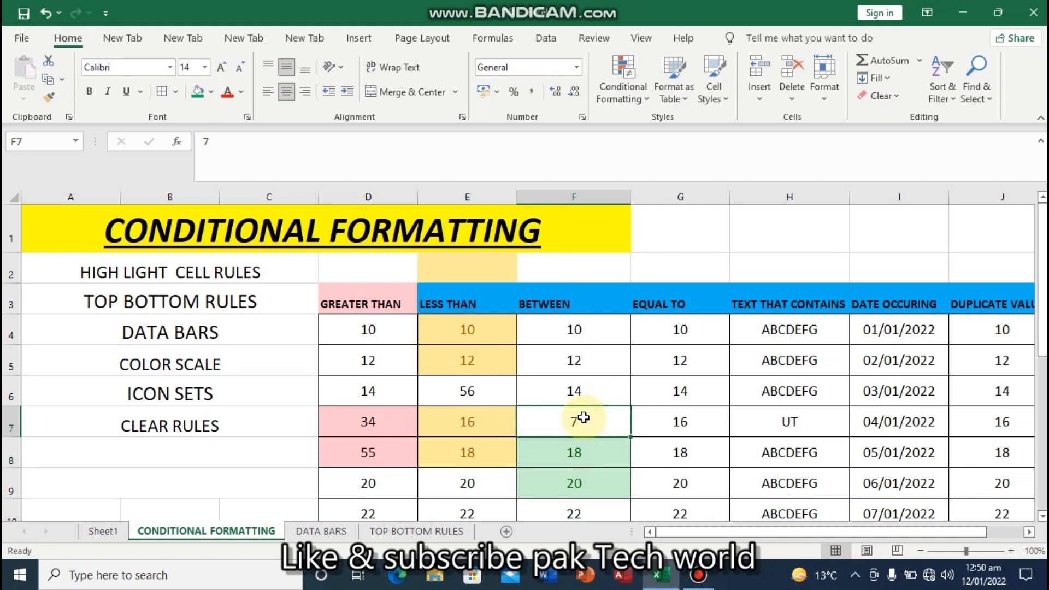
Start an Equal To highlight cells rule on column G with a value of 25
{"action": "left_click", "coordinate": [1029, 533]}
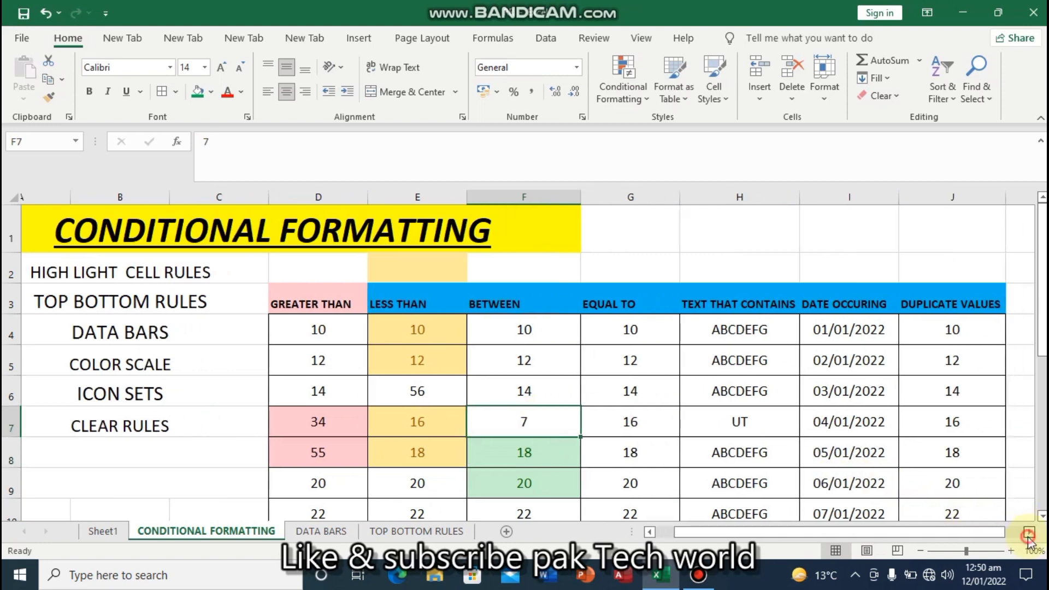
{"action": "left_click", "coordinate": [1030, 535]}
{"action": "left_click", "coordinate": [572, 320]}
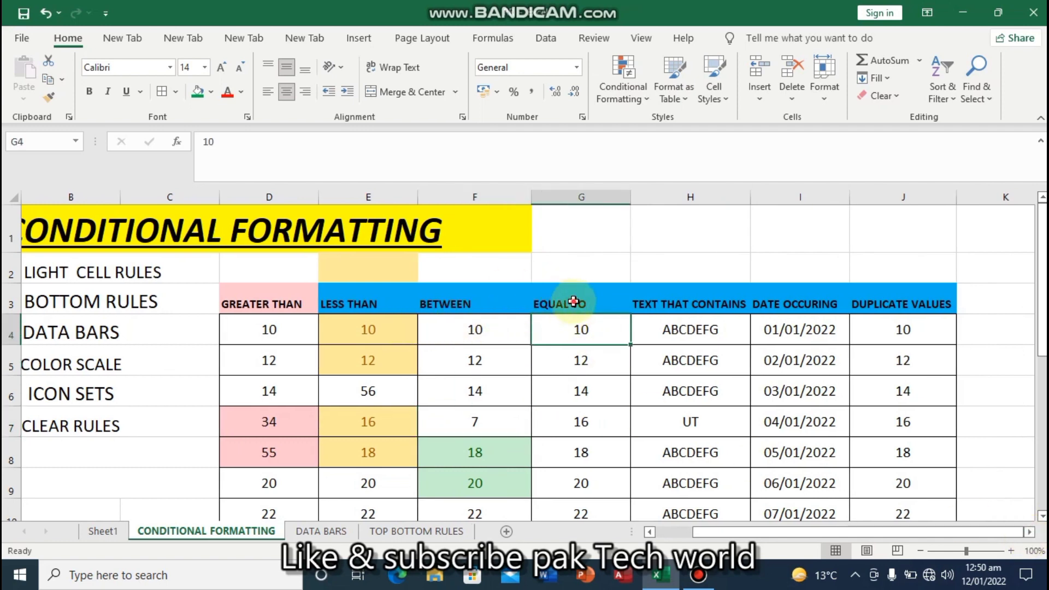
{"action": "left_click", "coordinate": [573, 301]}
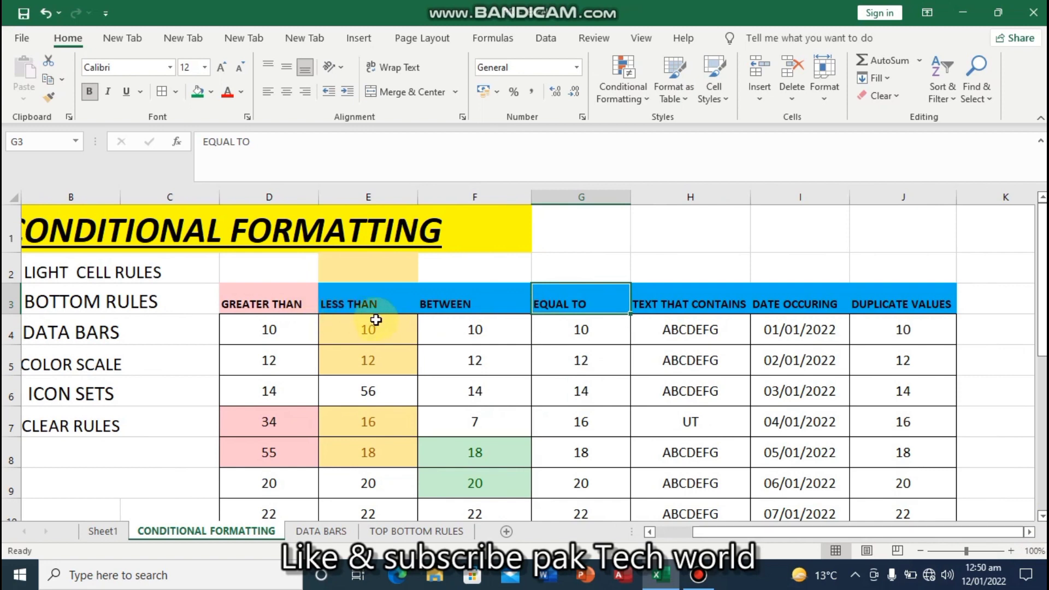
{"action": "left_click", "coordinate": [591, 198]}
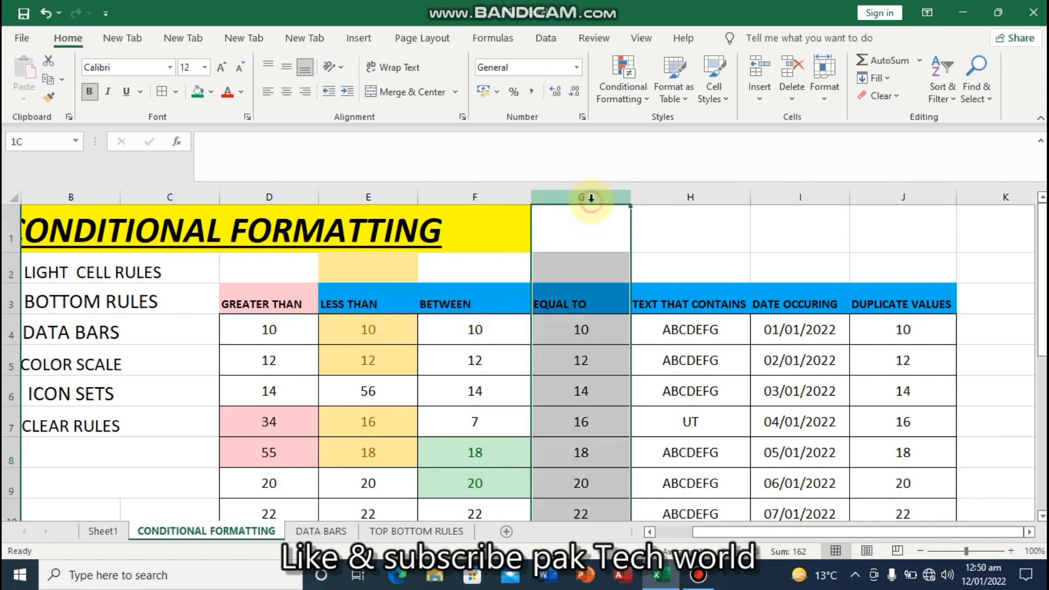
{"action": "left_click", "coordinate": [649, 99]}
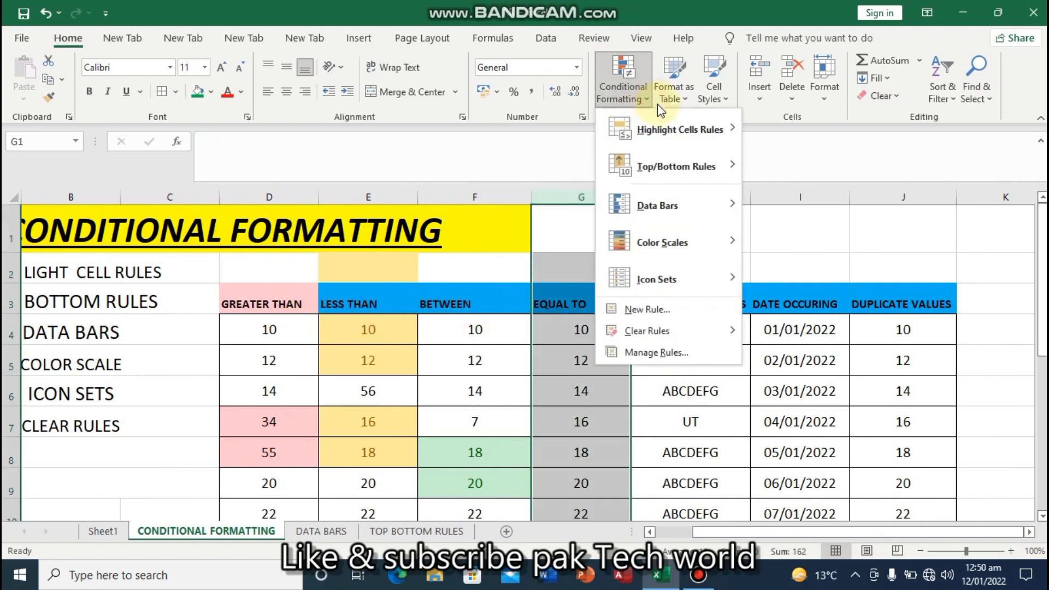
{"action": "mouse_move", "coordinate": [678, 126]}
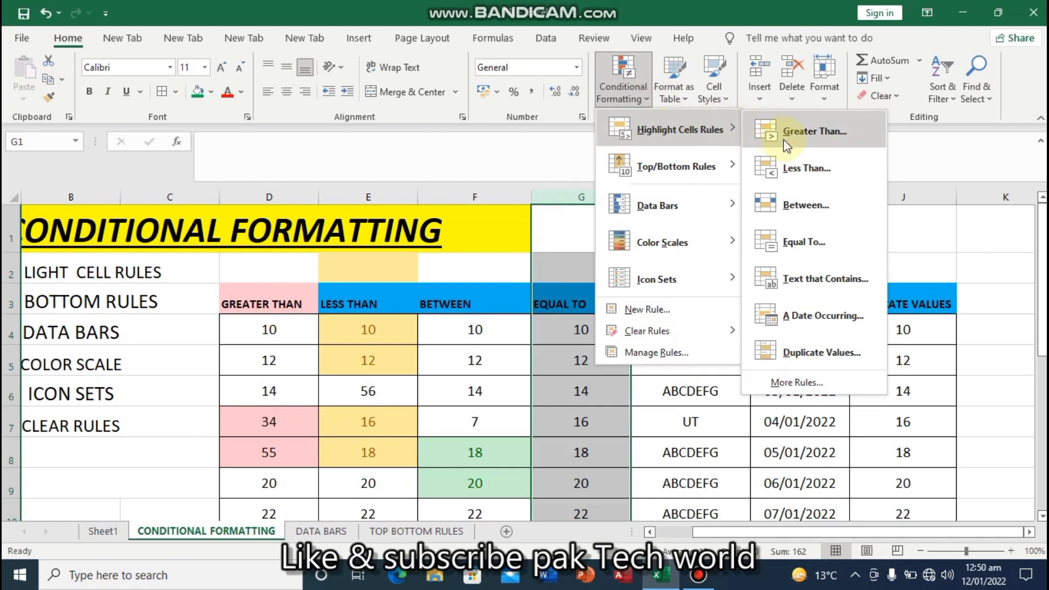
{"action": "left_click", "coordinate": [808, 241]}
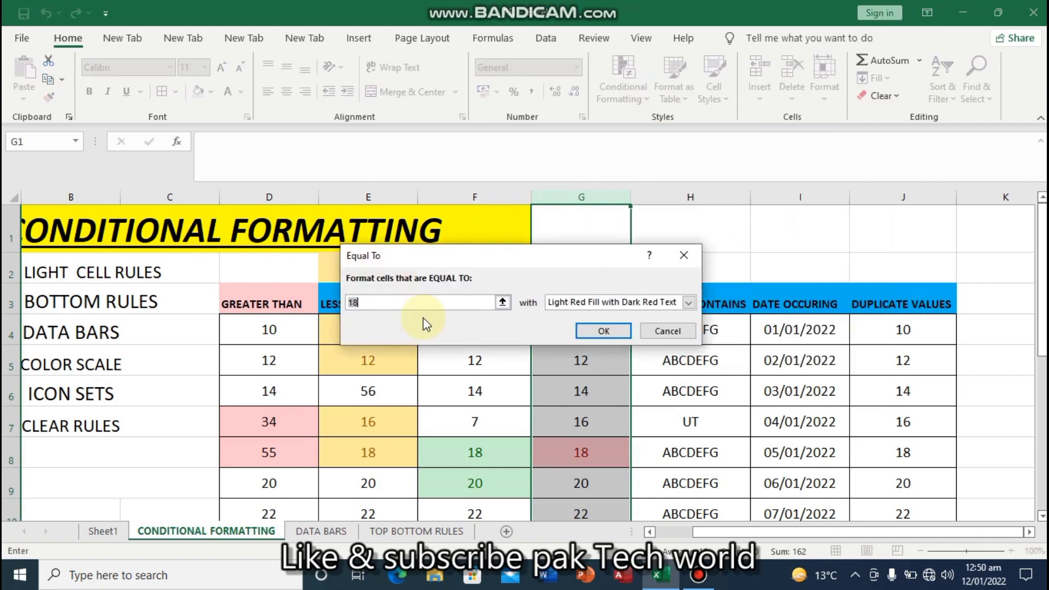
{"action": "key", "text": "BackSpace"}
{"action": "type", "text": "25"}
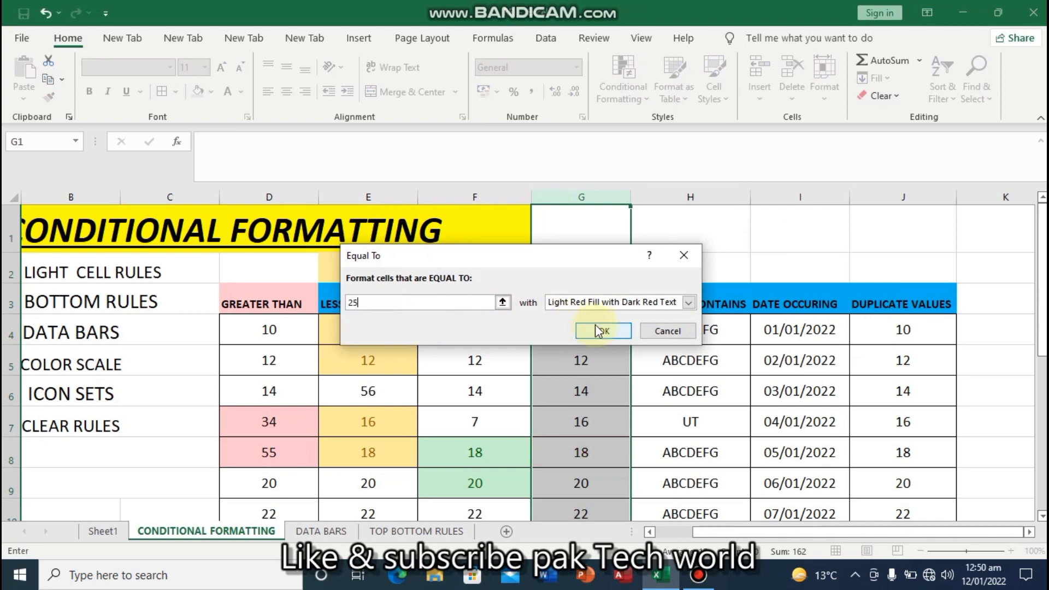
Set the Equal To rule's format to Red Text and apply it to column G
{"action": "left_click", "coordinate": [689, 303]}
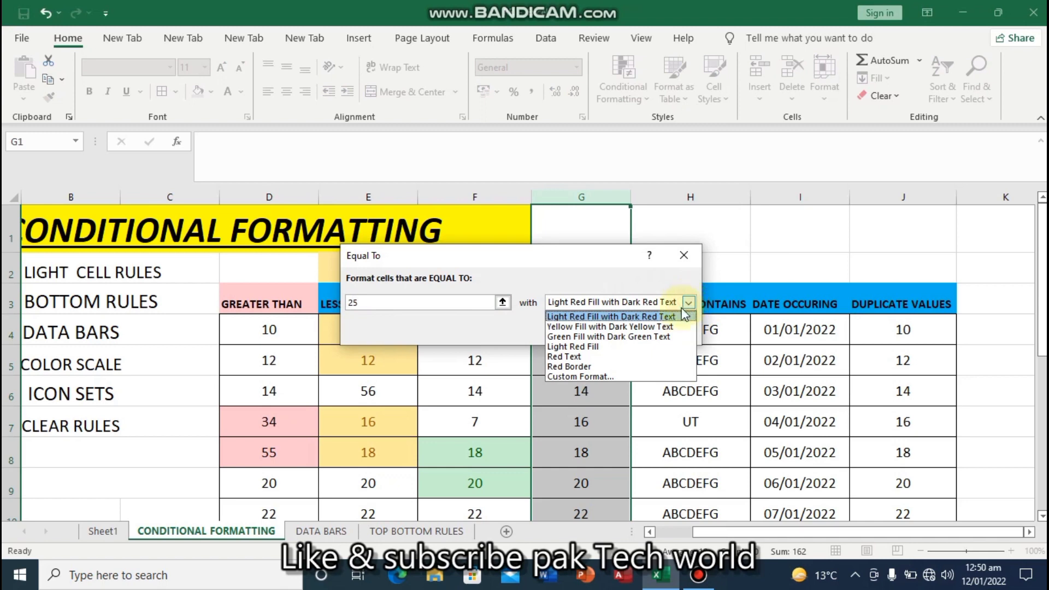
{"action": "left_click", "coordinate": [639, 359]}
{"action": "left_click", "coordinate": [605, 332]}
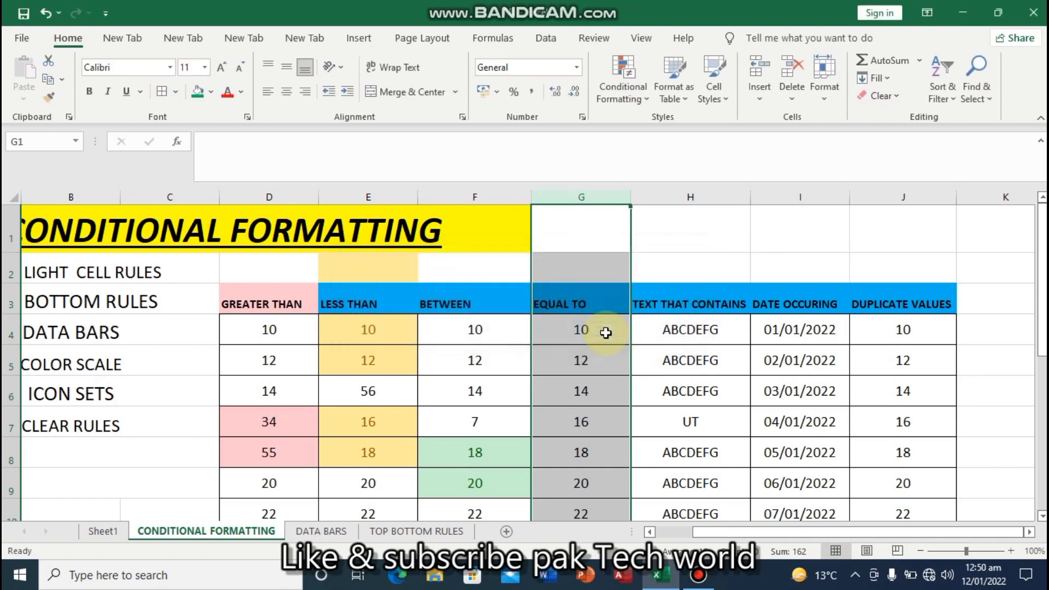
Test the Equal To rule by changing cell G5 to 25
{"action": "double_click", "coordinate": [582, 363]}
{"action": "key", "text": "BackSpace"}
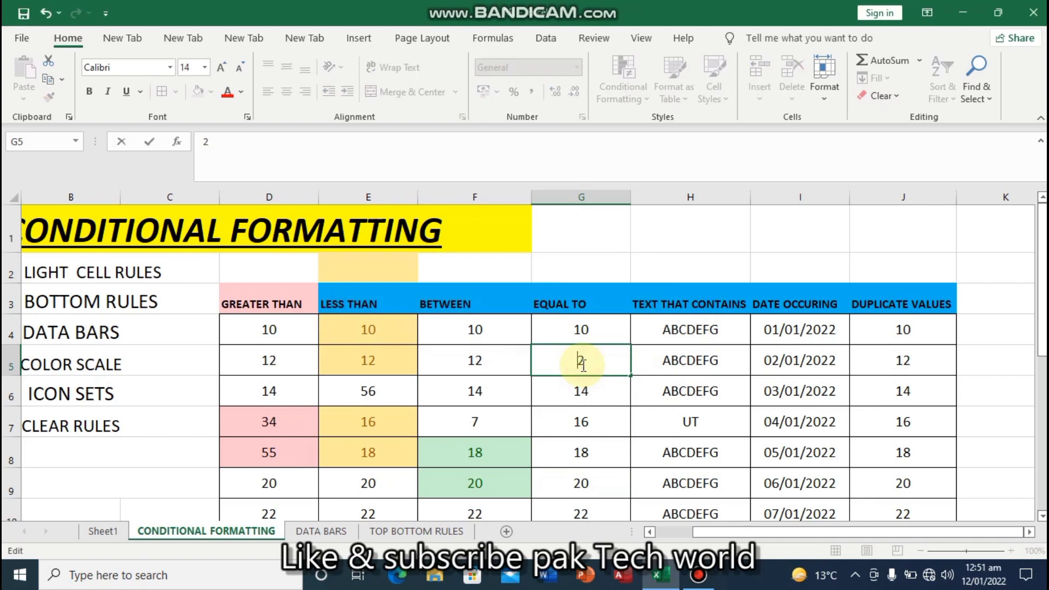
{"action": "left_click", "coordinate": [594, 361]}
{"action": "type", "text": "5"}
{"action": "key", "text": "Return"}
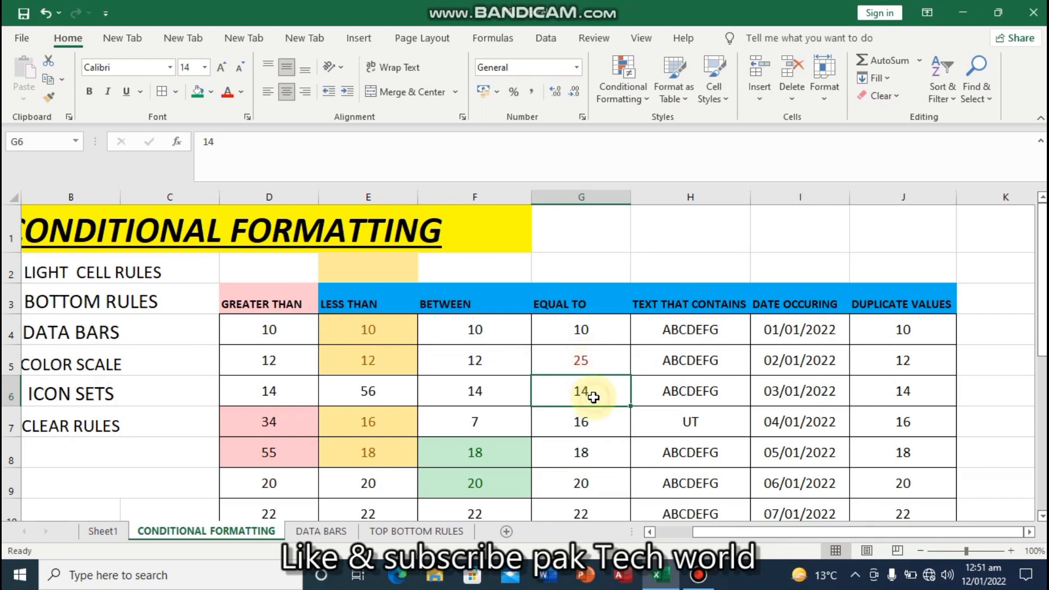
Change cells G6 and G9 to 25 to test the Equal To rule further
{"action": "key", "text": "BackSpace"}
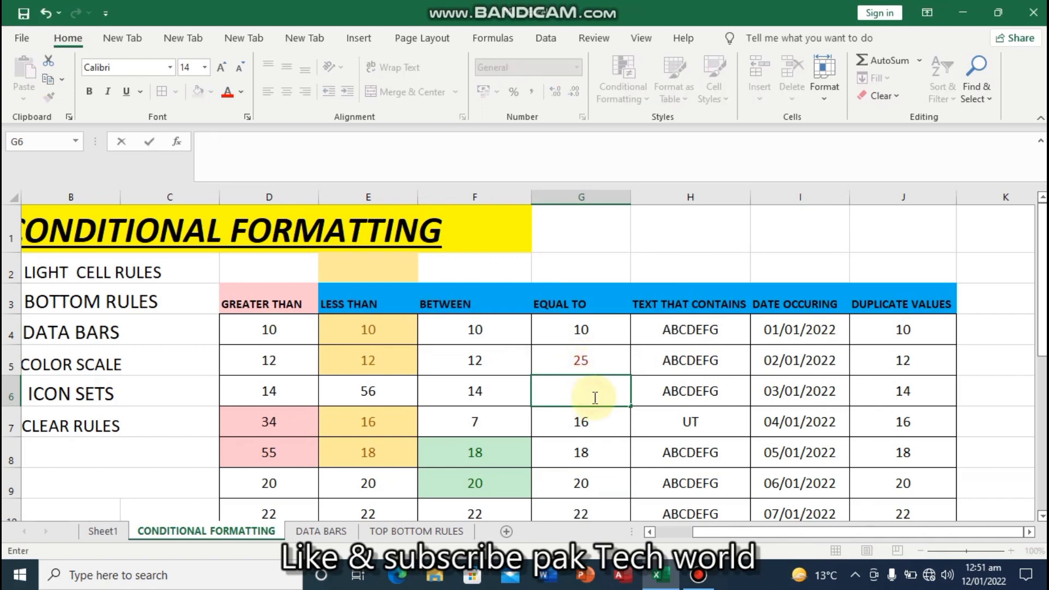
{"action": "type", "text": "25"}
{"action": "key", "text": "Return"}
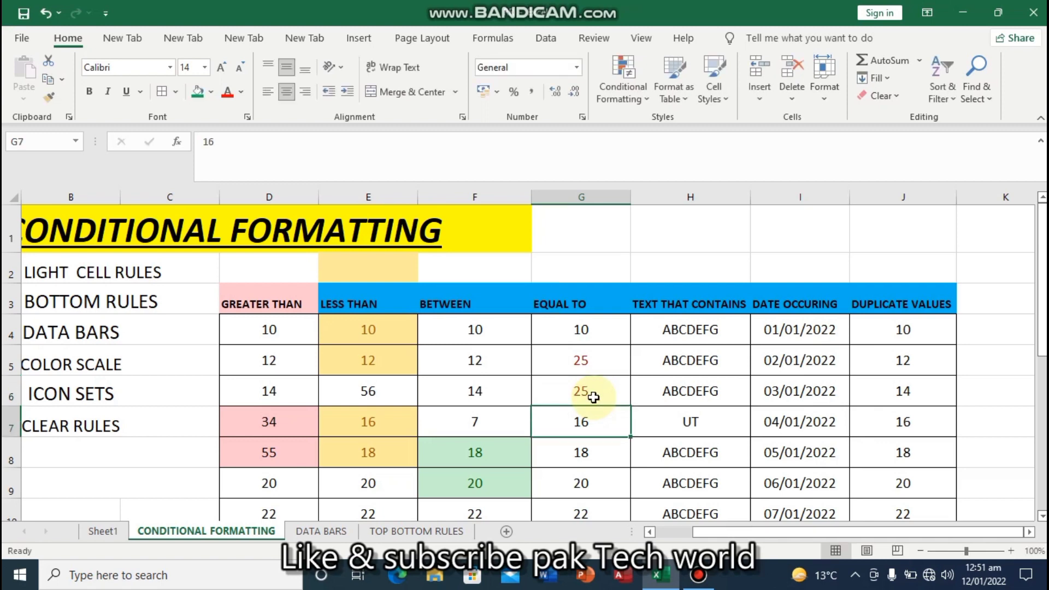
{"action": "left_click", "coordinate": [582, 487]}
{"action": "key", "text": "BackSpace"}
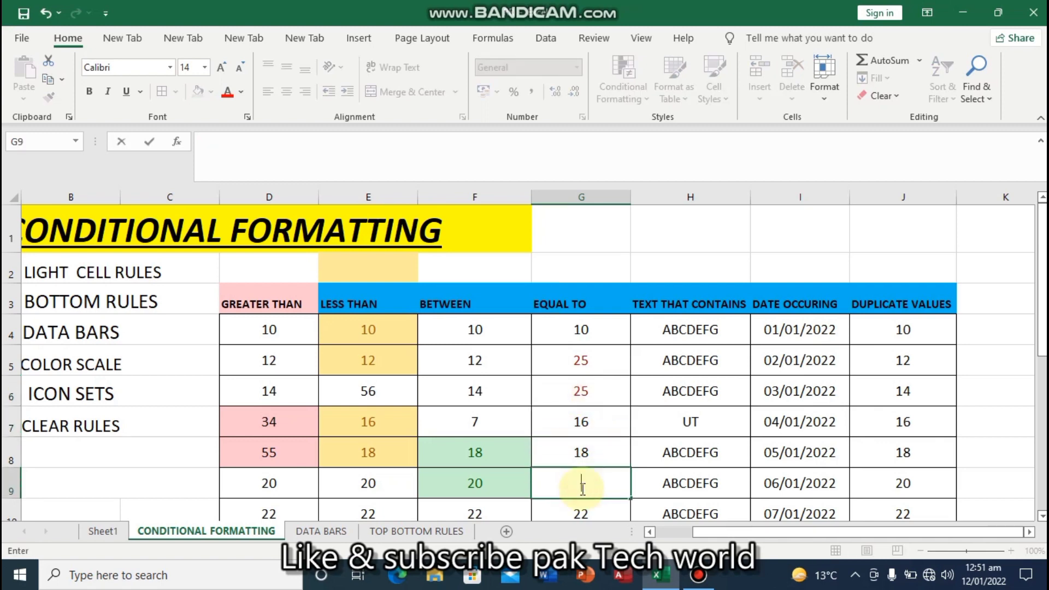
{"action": "type", "text": "25"}
{"action": "key", "text": "Return"}
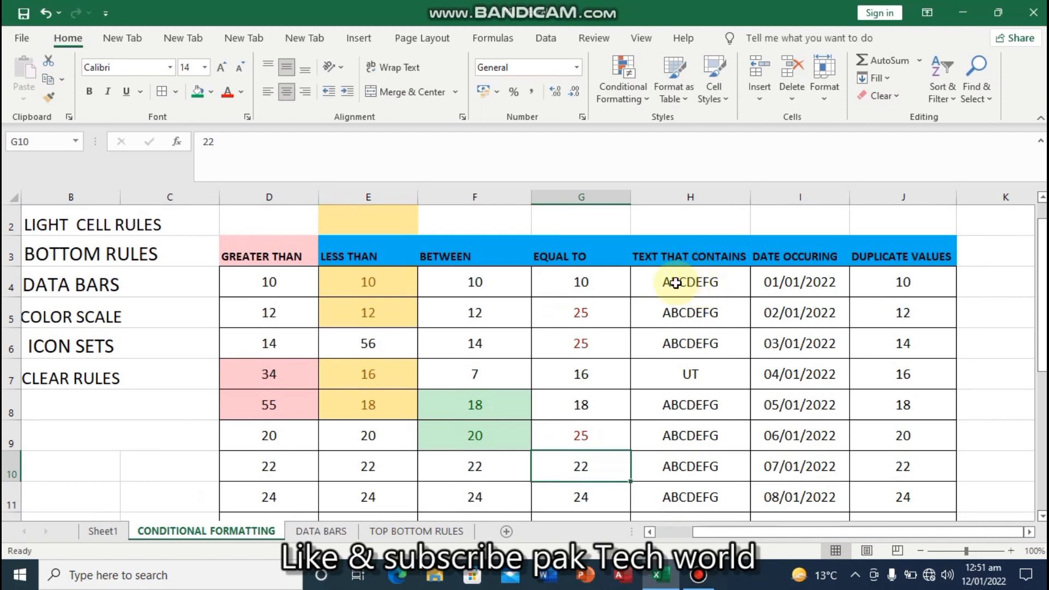
Start a Text that Contains highlight cells rule on column H for the text AB
{"action": "left_click", "coordinate": [716, 286]}
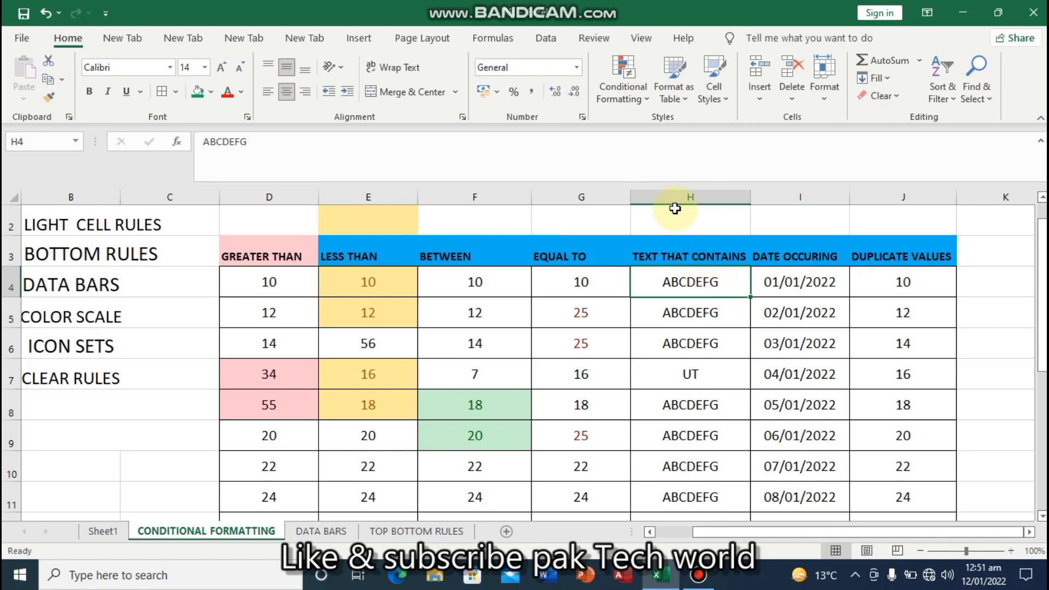
{"action": "left_click", "coordinate": [691, 197]}
{"action": "left_click", "coordinate": [648, 104]}
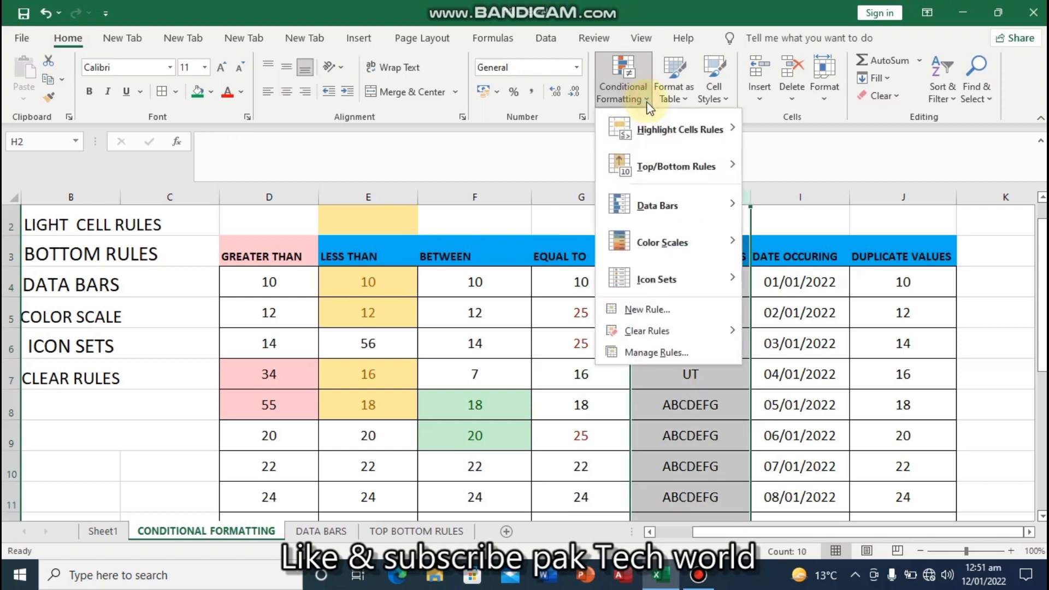
{"action": "mouse_move", "coordinate": [729, 136]}
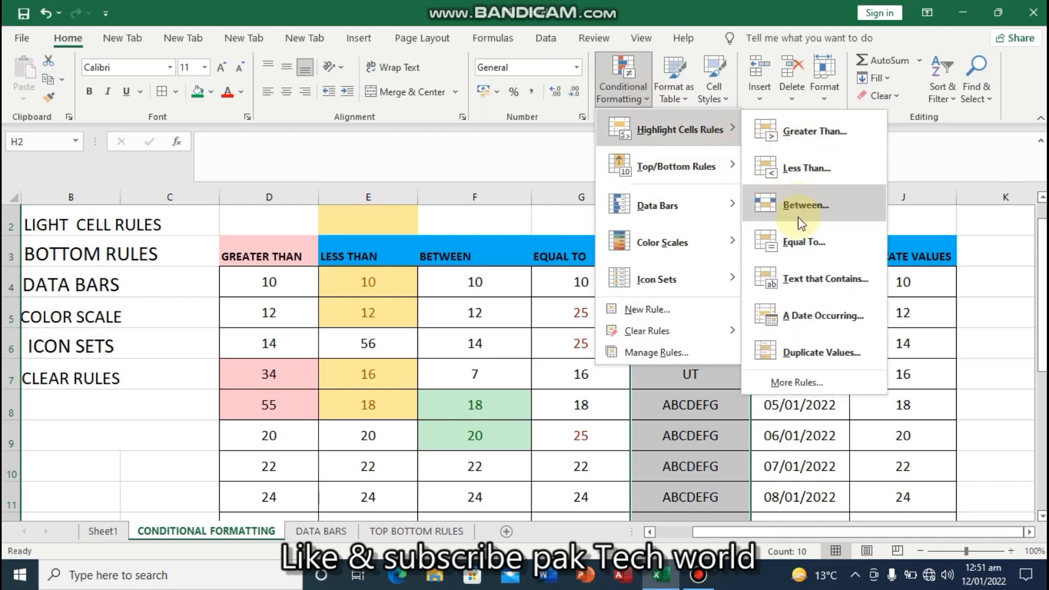
{"action": "left_click", "coordinate": [809, 273]}
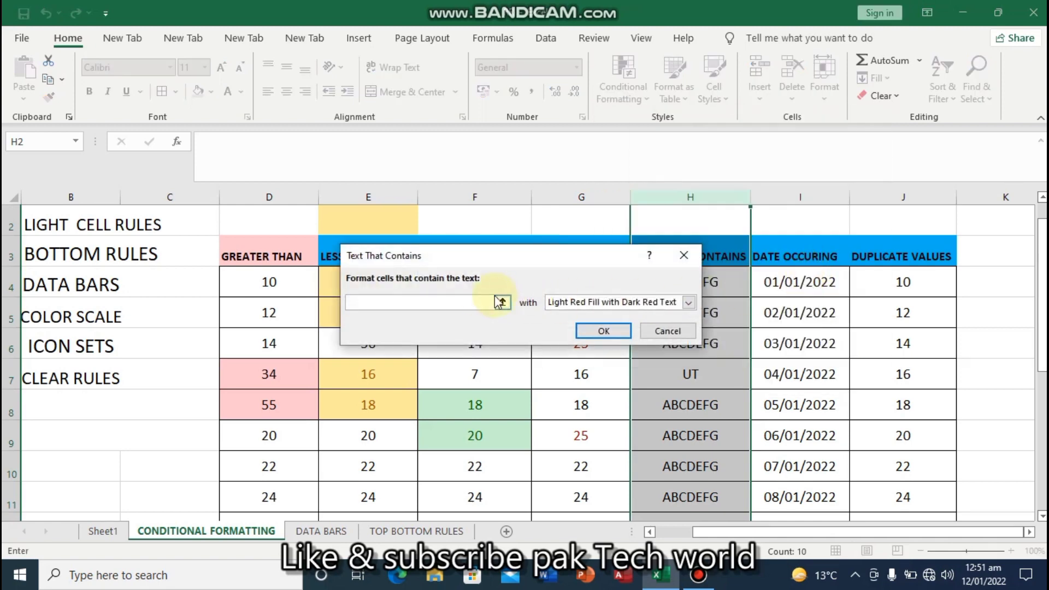
{"action": "type", "text": "AB"}
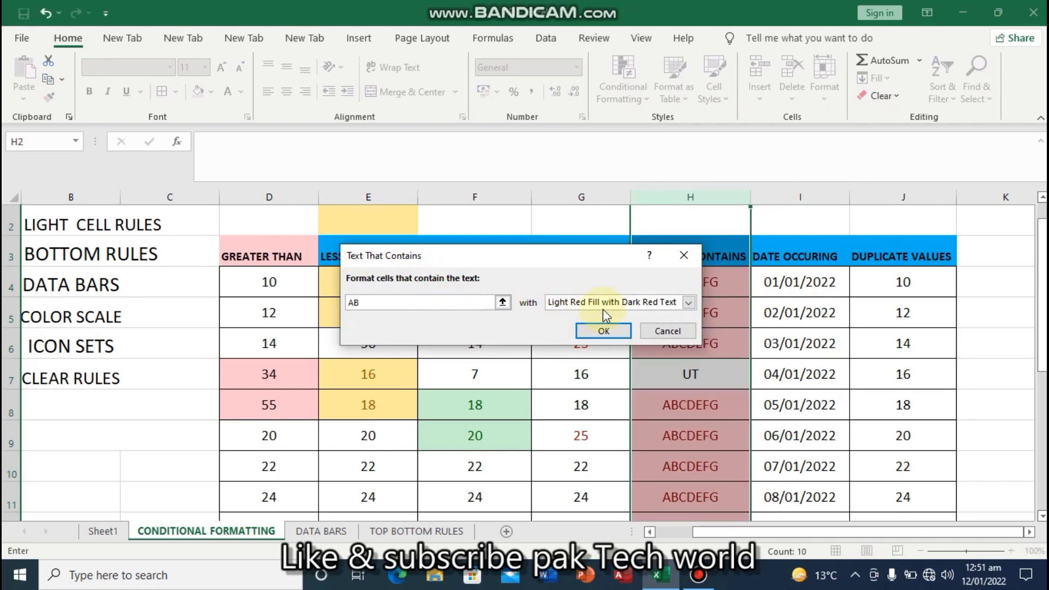
Choose Light Red Fill with Dark Red Text for the text rule and apply it to column H
{"action": "left_click", "coordinate": [688, 302]}
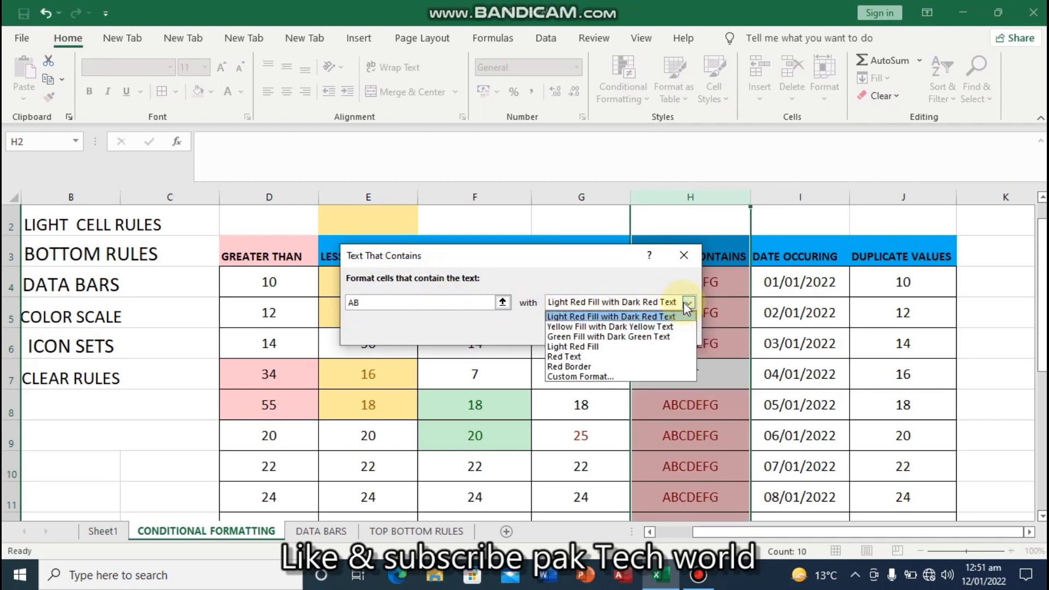
{"action": "left_click", "coordinate": [613, 317]}
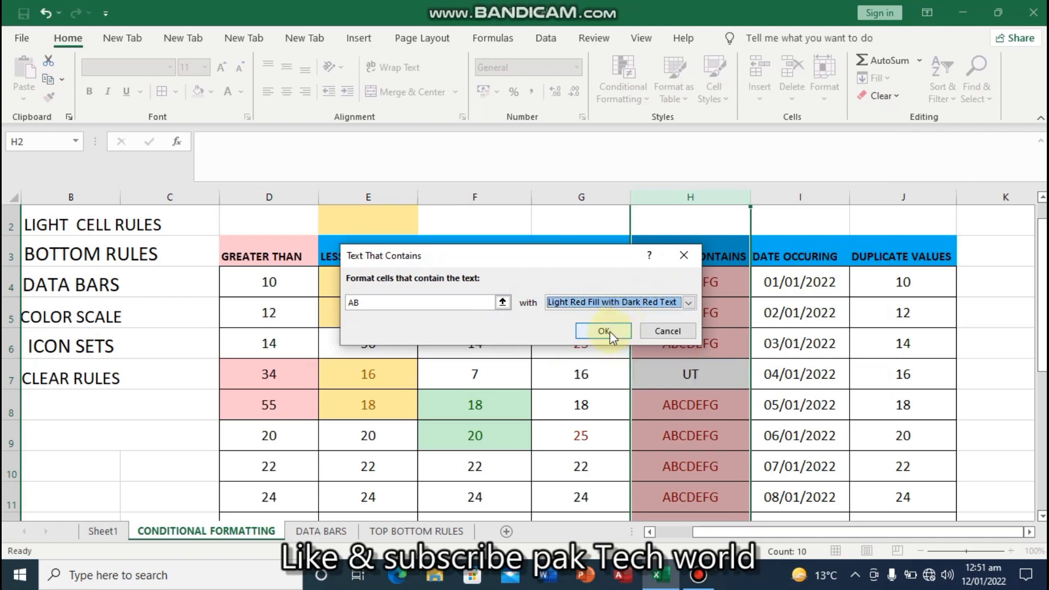
{"action": "left_click", "coordinate": [610, 331]}
Test the Text that Contains rule by replacing the text in cell H9 with IIIKKK
{"action": "left_click", "coordinate": [711, 428]}
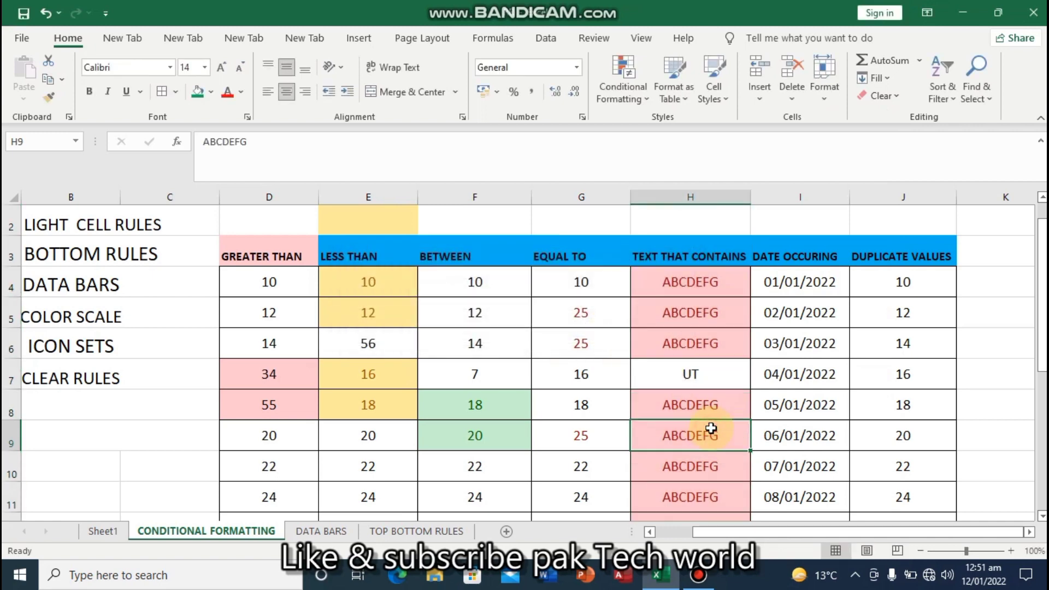
{"action": "key", "text": "BackSpace"}
{"action": "type", "text": "777"}
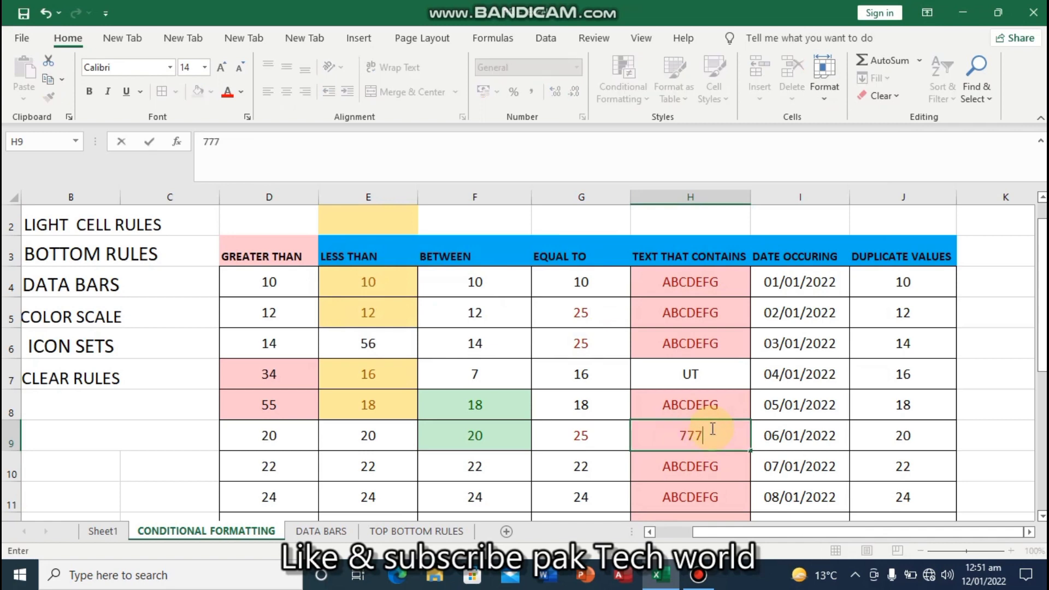
{"action": "key", "text": "BackSpace"}
{"action": "key", "text": "BackSpace"}
{"action": "key", "text": "BackSpace"}
{"action": "type", "text": "IIIKKK"}
{"action": "key", "text": "Return"}
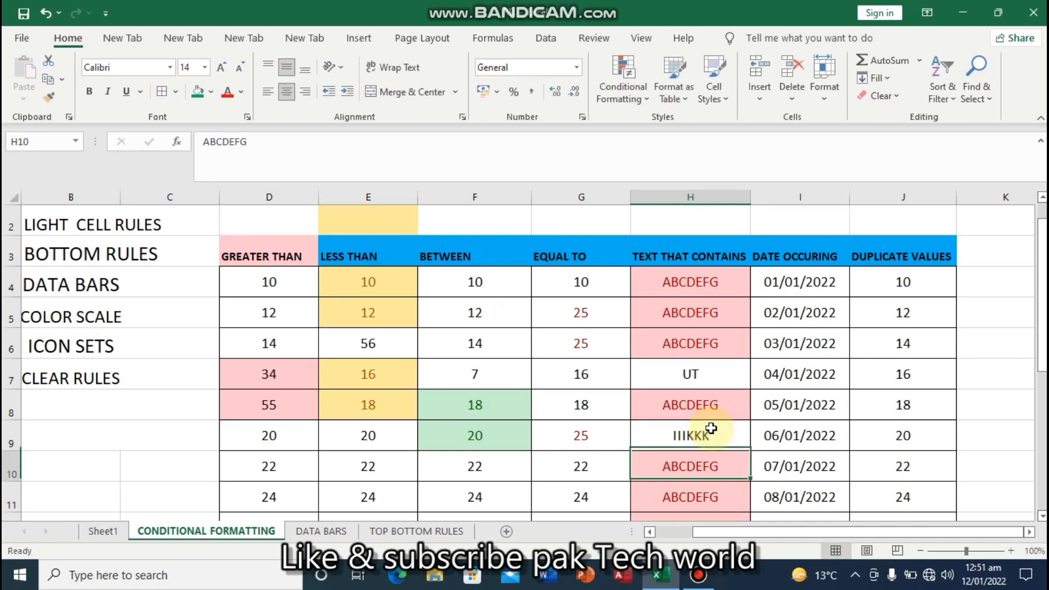
Remove the letters AB from cell H6 so that it reads CDEFG
{"action": "left_click", "coordinate": [687, 488]}
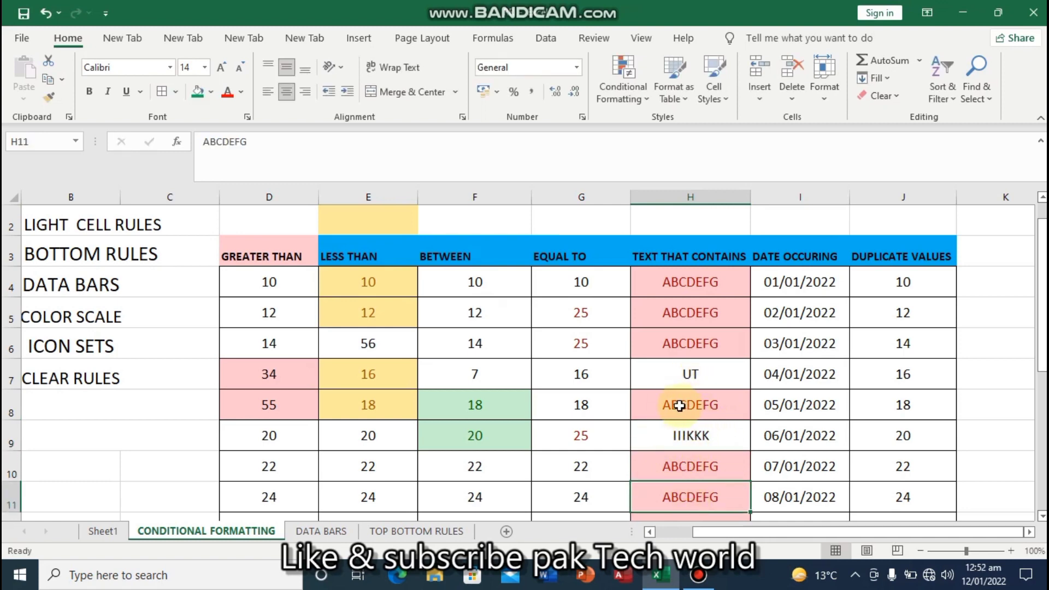
{"action": "double_click", "coordinate": [677, 343]}
{"action": "key", "text": "BackSpace"}
{"action": "key", "text": "BackSpace"}
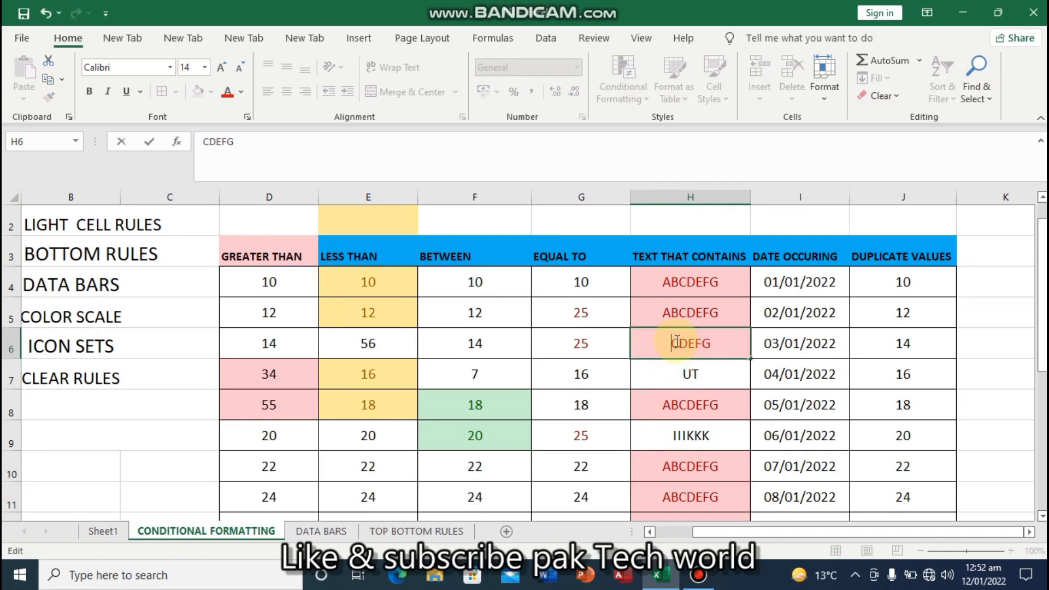
{"action": "key", "text": "Return"}
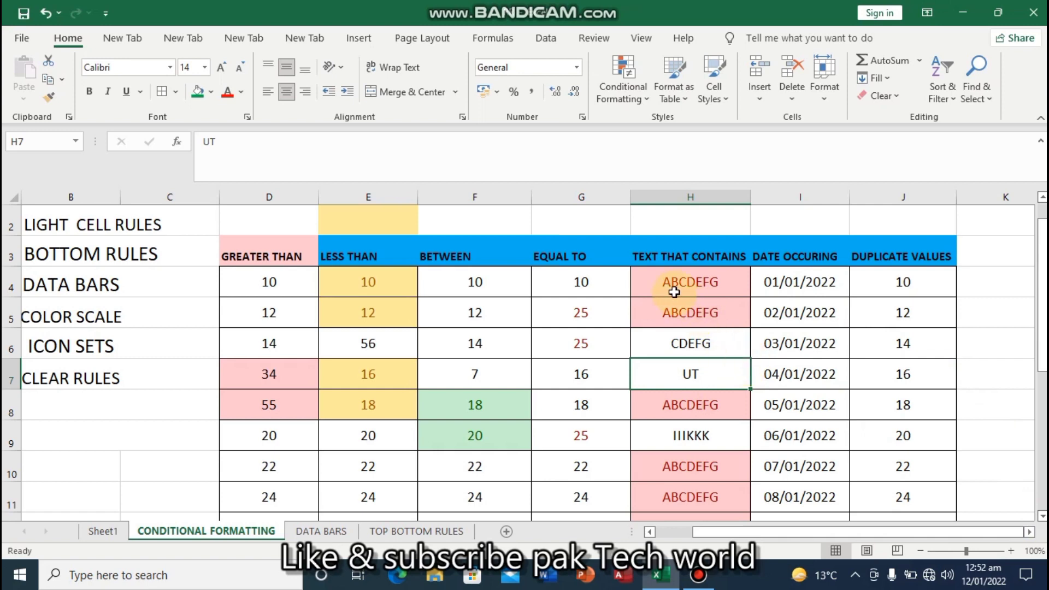
Apply an A Date Occurring highlight rule to column I for dates in the last 7 days, using Light Red Fill with Dark Red Text
{"action": "left_click", "coordinate": [791, 199]}
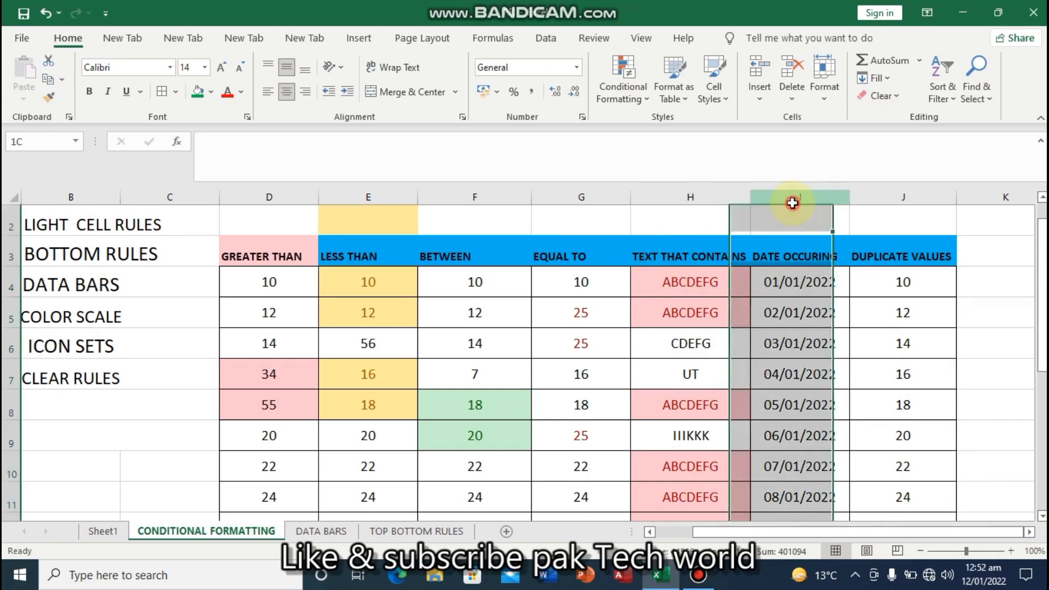
{"action": "left_click", "coordinate": [648, 99]}
{"action": "mouse_move", "coordinate": [673, 125]}
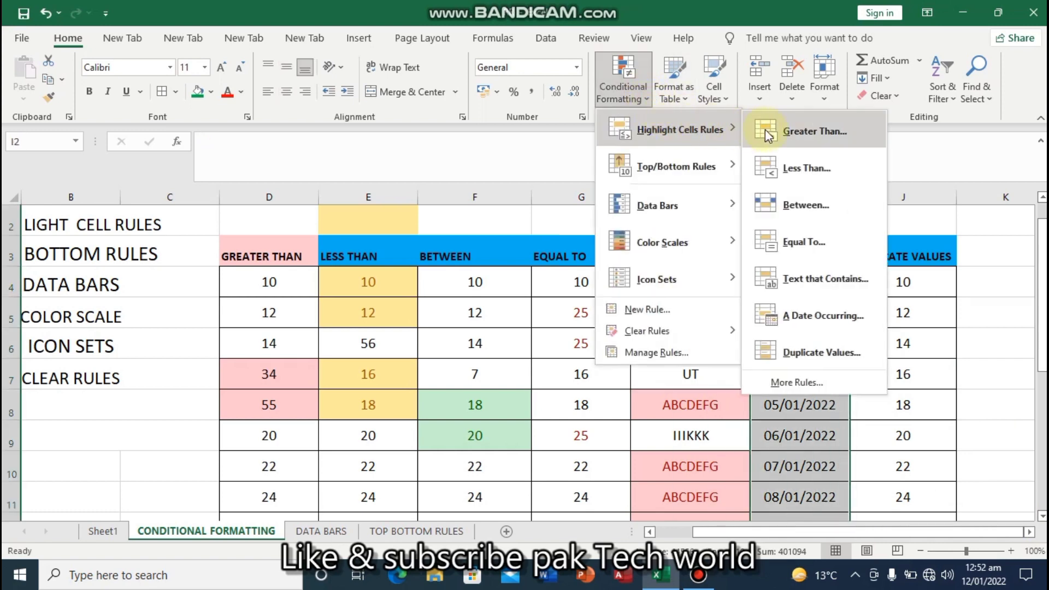
{"action": "left_click", "coordinate": [837, 313]}
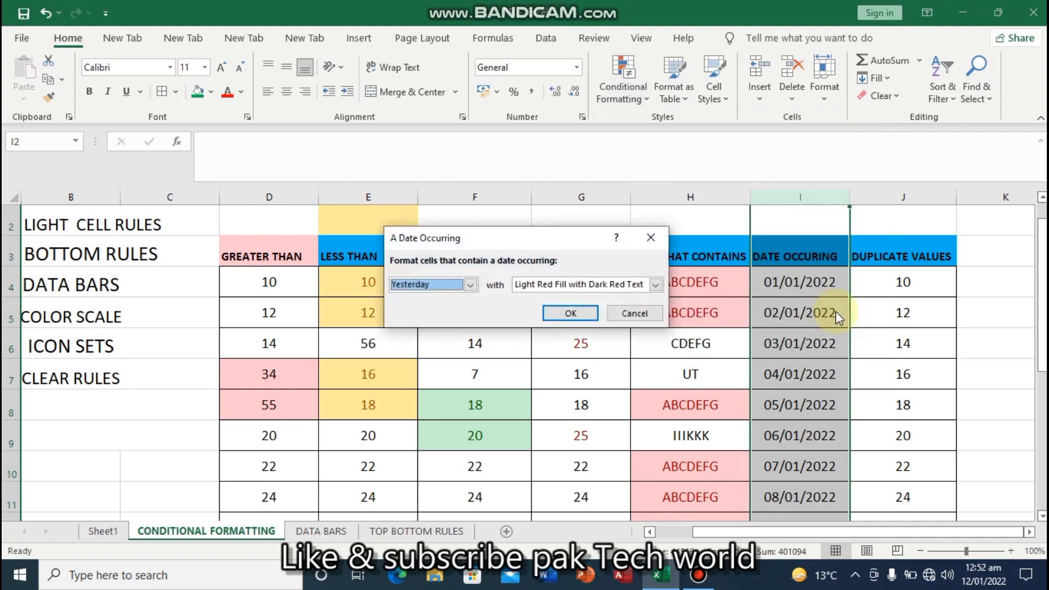
{"action": "left_click", "coordinate": [471, 286]}
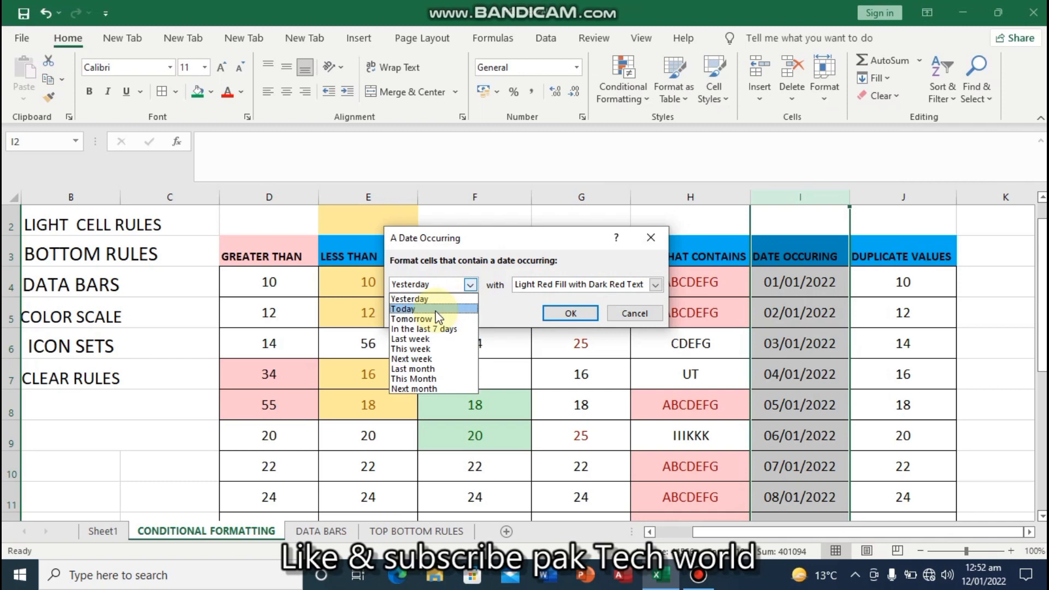
{"action": "left_click", "coordinate": [438, 329]}
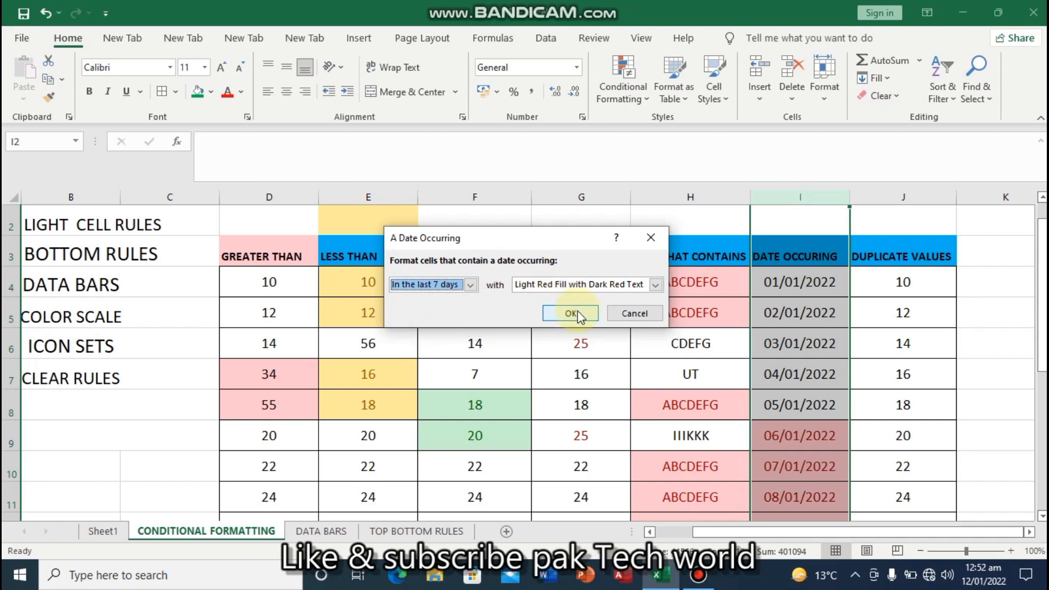
{"action": "left_click", "coordinate": [659, 285]}
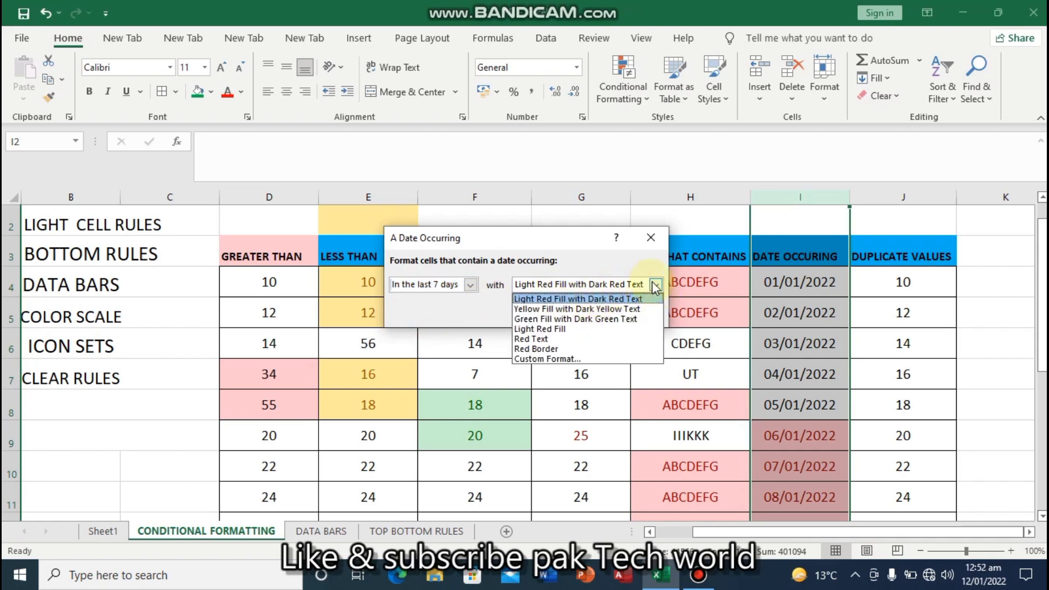
{"action": "left_click", "coordinate": [656, 285]}
{"action": "left_click", "coordinate": [567, 312]}
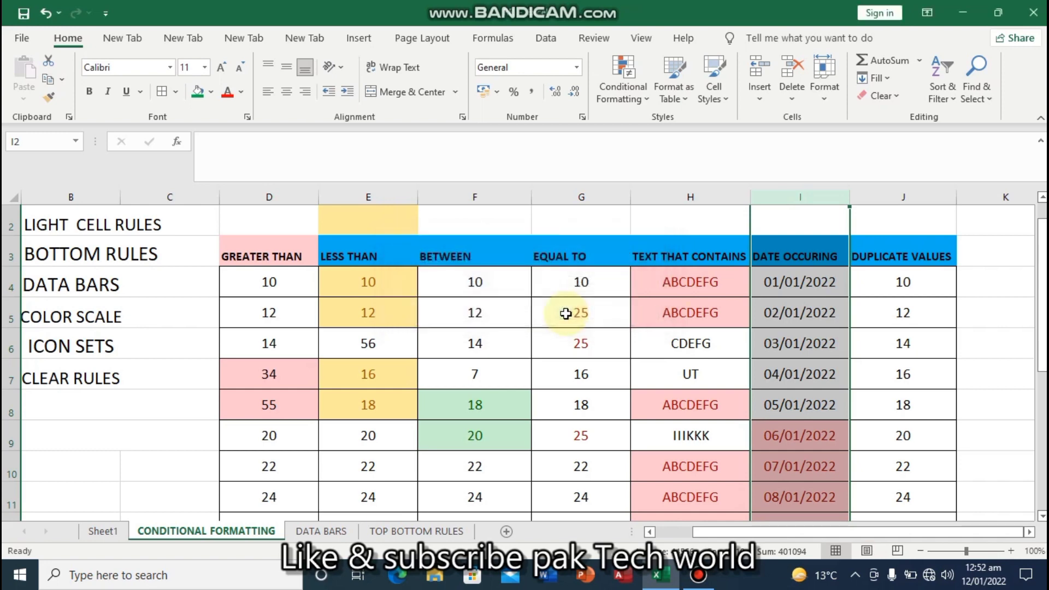
{"action": "left_click", "coordinate": [1043, 516]}
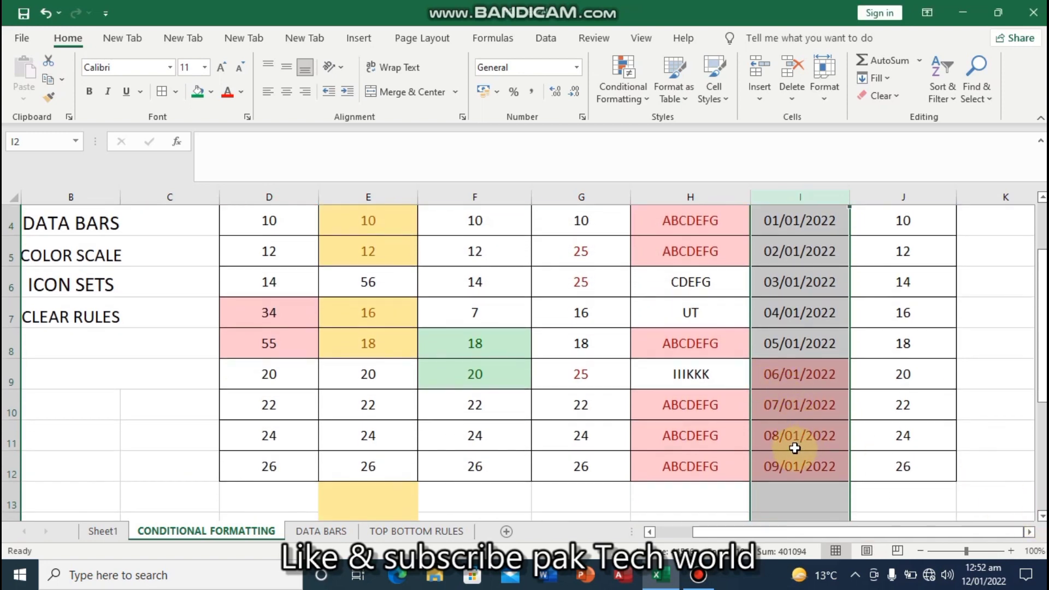
Change the value in cell J7 of the DUPLICATE VALUES column to 45
{"action": "left_click", "coordinate": [1045, 221]}
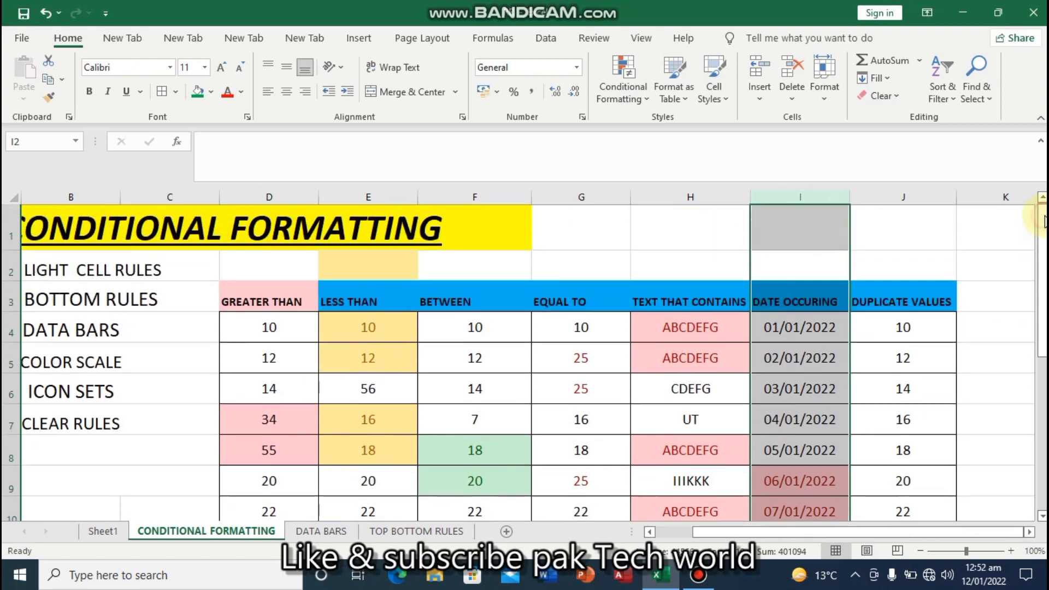
{"action": "double_click", "coordinate": [912, 422]}
{"action": "key", "text": "BackSpace"}
{"action": "key", "text": "BackSpace"}
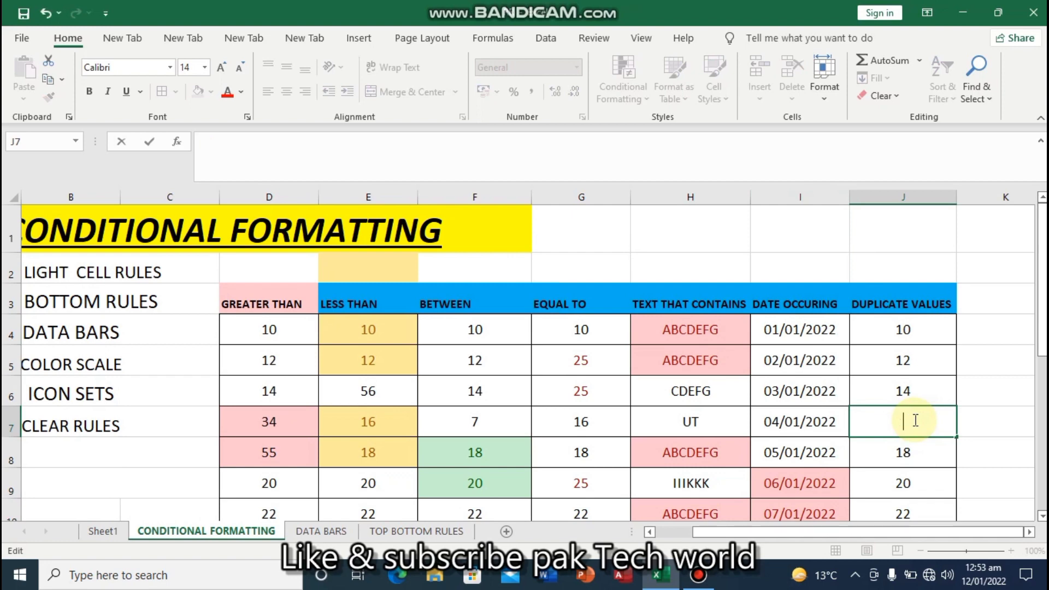
{"action": "type", "text": "45"}
{"action": "key", "text": "Return"}
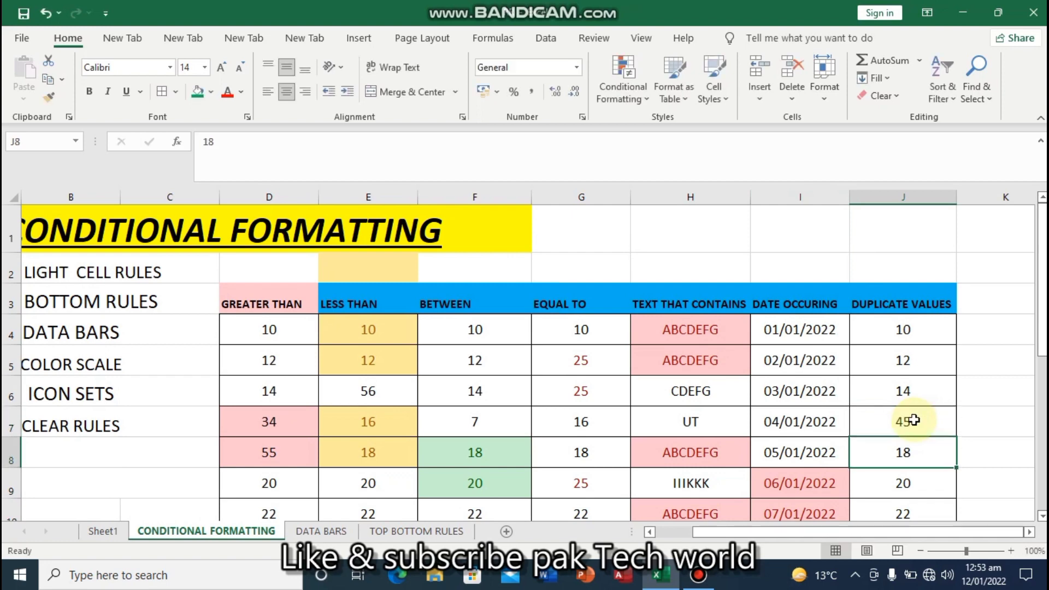
Create a repeated value in the DUPLICATE VALUES column by setting both J9 and J11 to 55
{"action": "left_click", "coordinate": [910, 481]}
{"action": "key", "text": "BackSpace"}
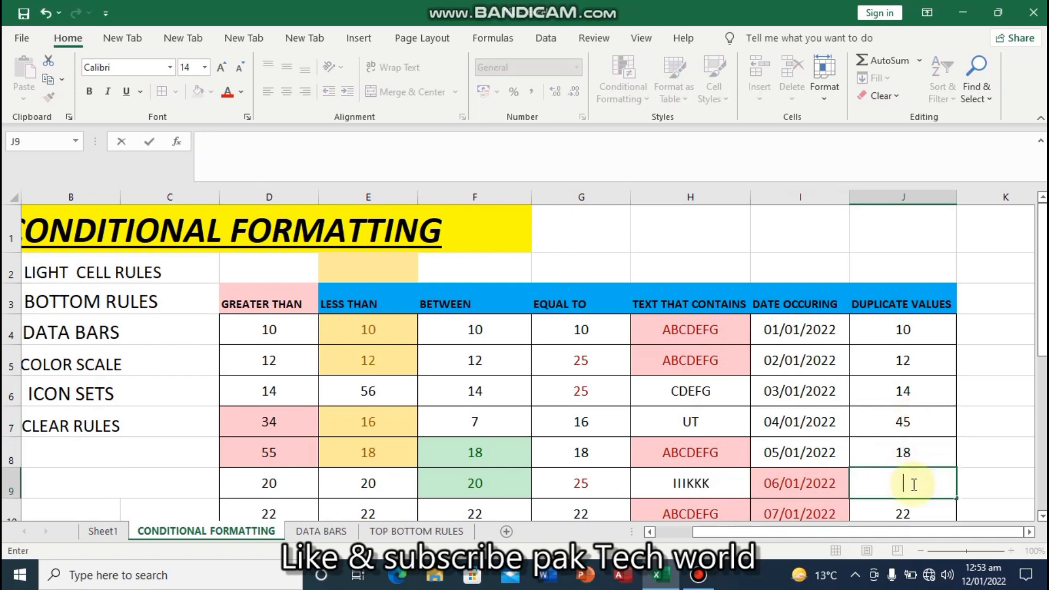
{"action": "type", "text": "55"}
{"action": "key", "text": "Return"}
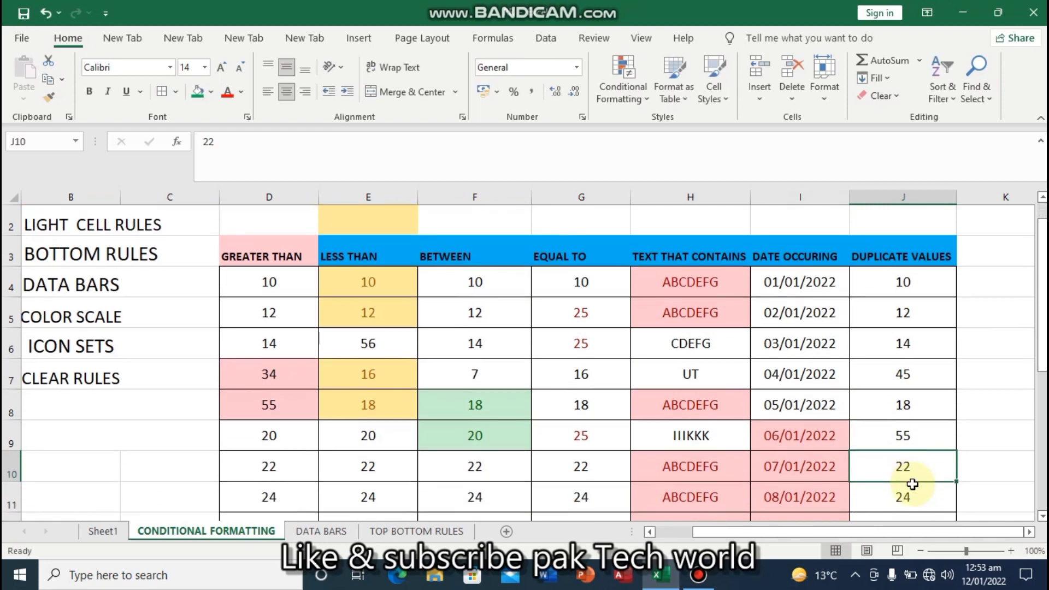
{"action": "left_click", "coordinate": [913, 495]}
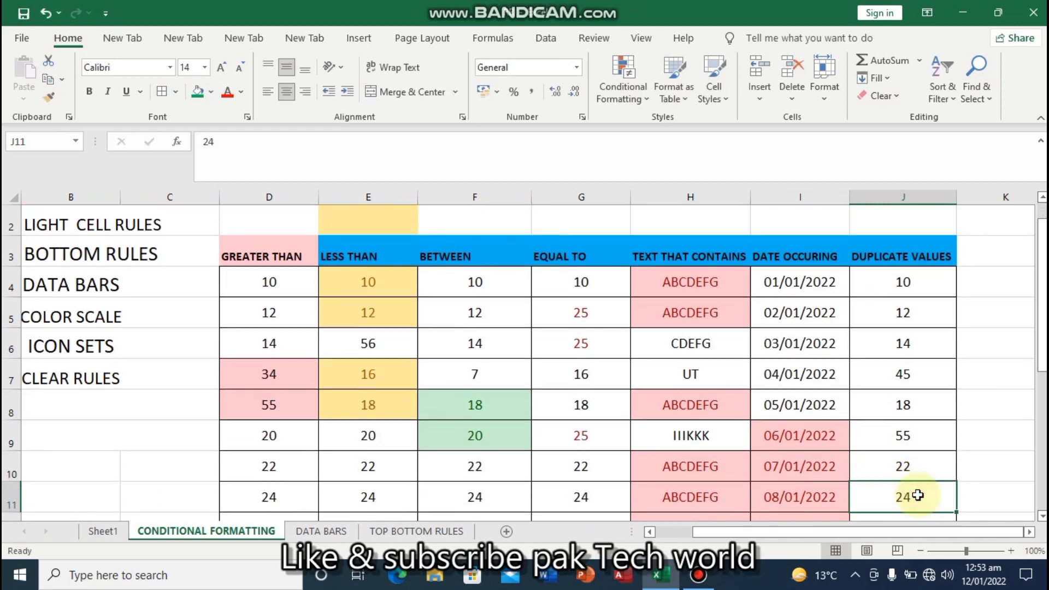
{"action": "key", "text": "BackSpace"}
{"action": "type", "text": "55"}
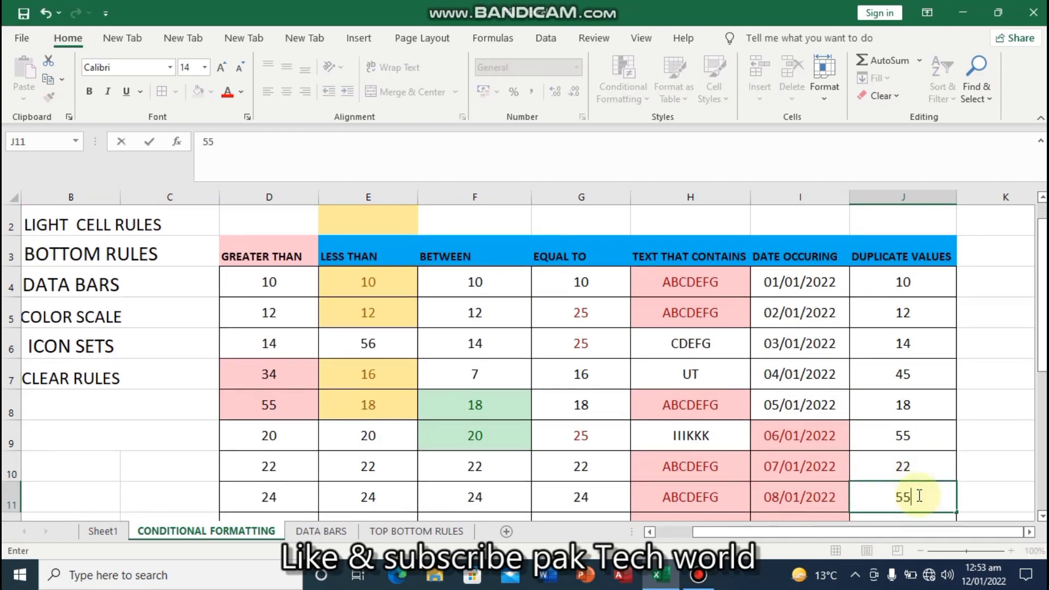
{"action": "left_click", "coordinate": [905, 247]}
{"action": "mouse_move", "coordinate": [662, 129]}
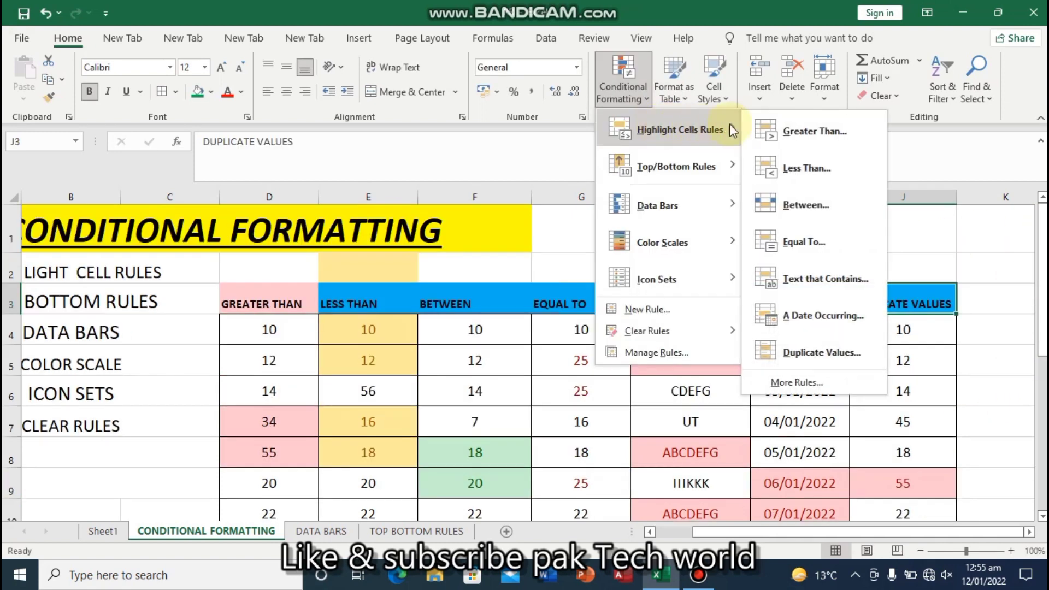
{"action": "mouse_move", "coordinate": [645, 172]}
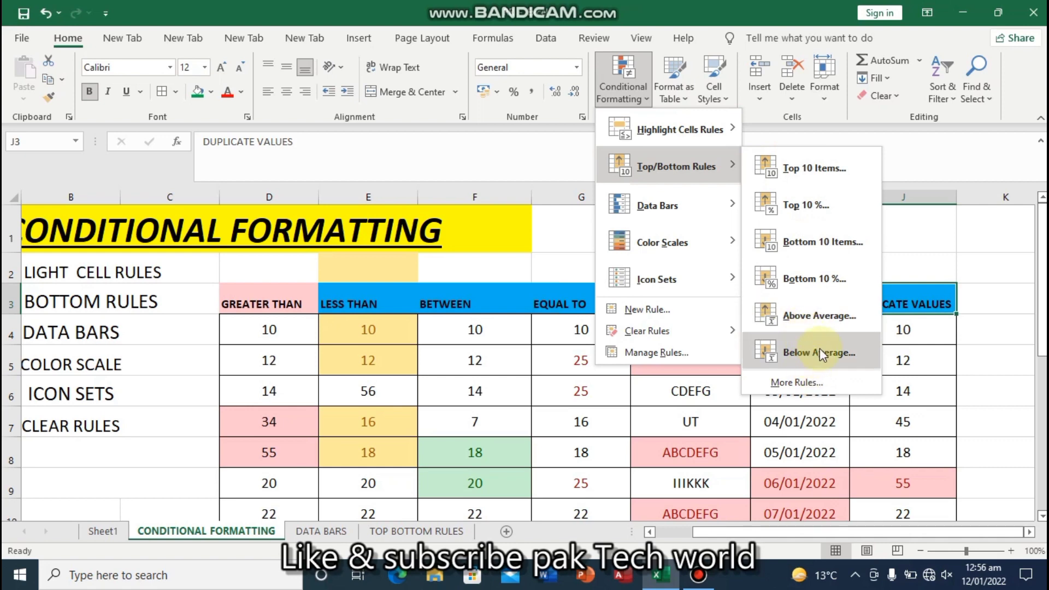
{"action": "left_click", "coordinate": [464, 393]}
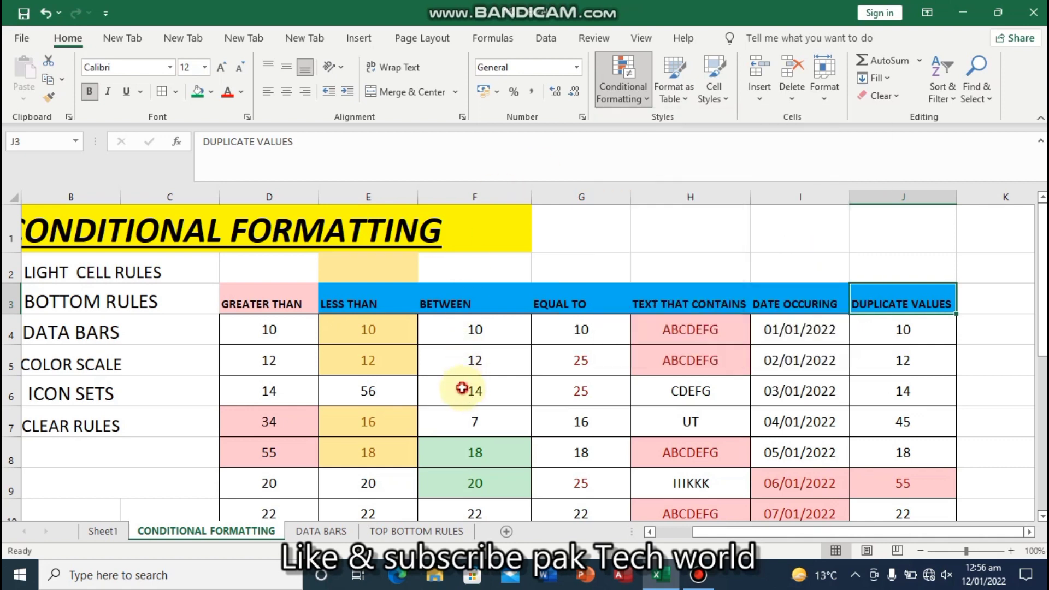
On the TOP BOTTOM RULES sheet, apply a Top 10 Items rule to A3:A12 for the top 2 items with Light Red Fill with Dark Red Text
{"action": "left_click", "coordinate": [323, 531]}
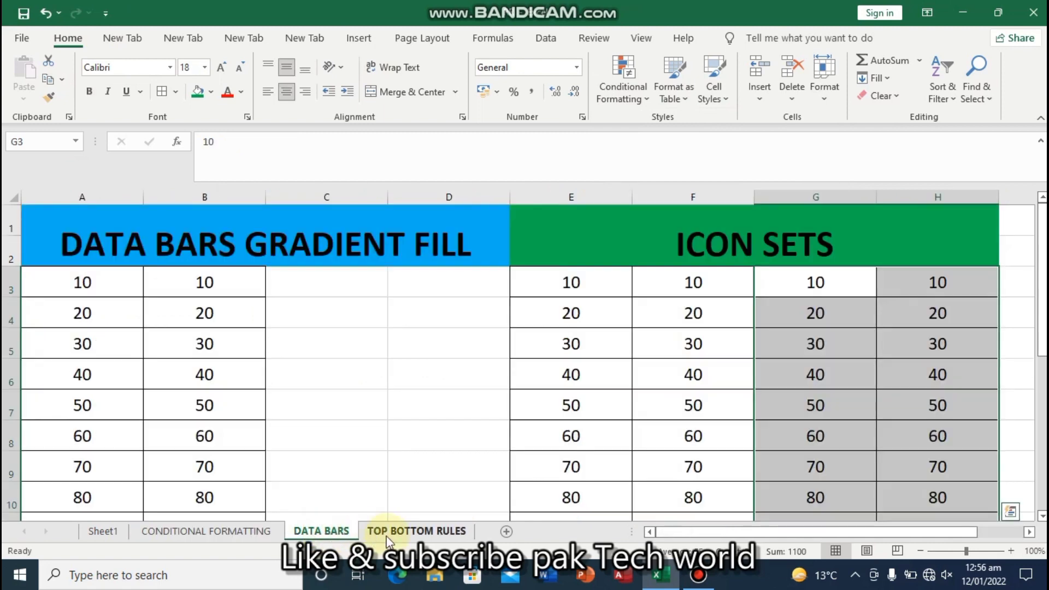
{"action": "left_click", "coordinate": [409, 531]}
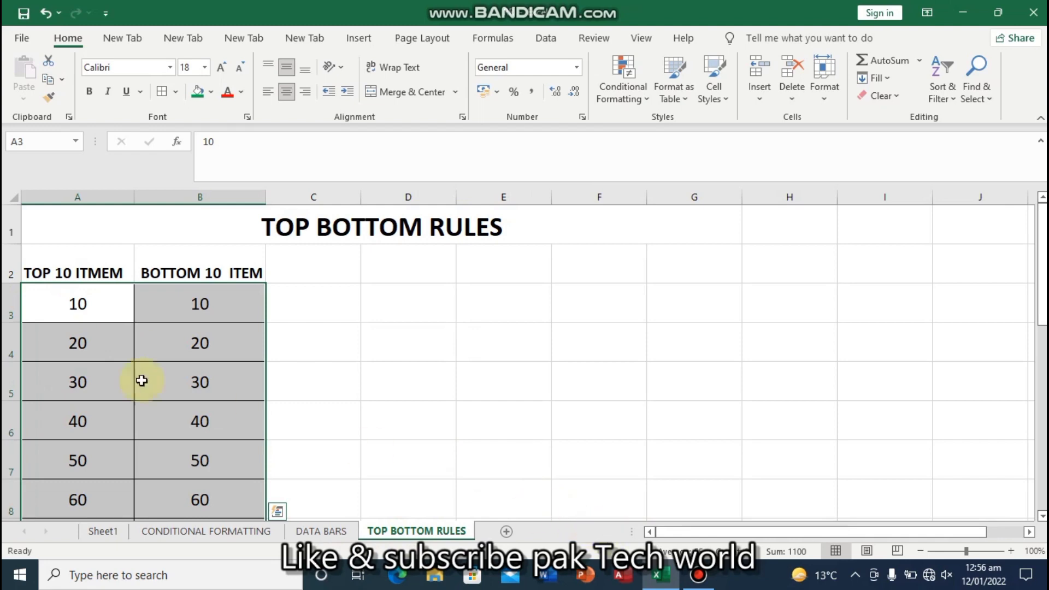
{"action": "left_click", "coordinate": [61, 308]}
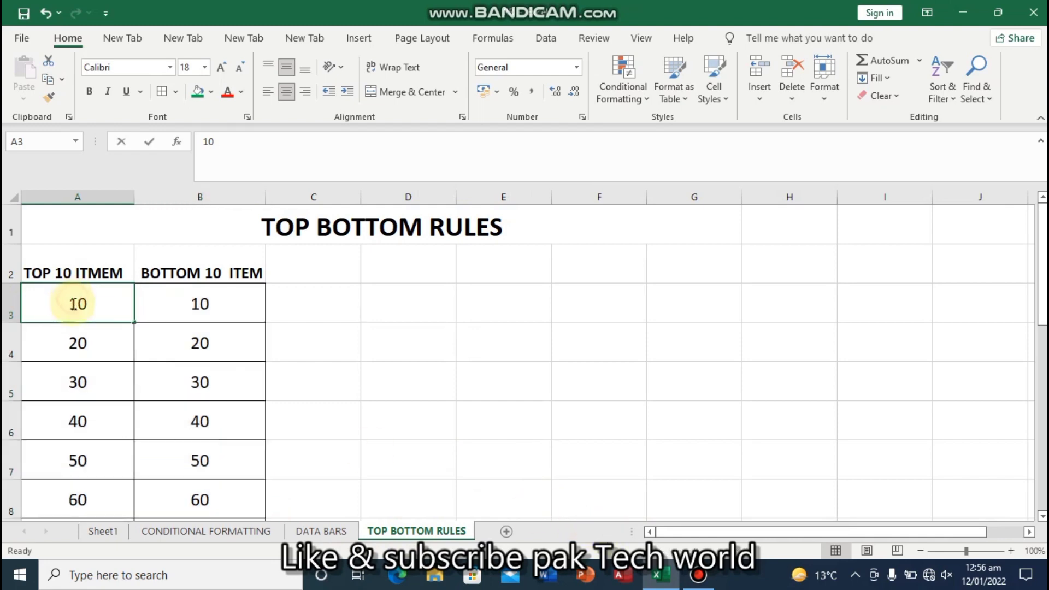
{"action": "left_click", "coordinate": [107, 389]}
{"action": "left_click_drag", "start_coordinate": [77, 300], "coordinate": [94, 444]}
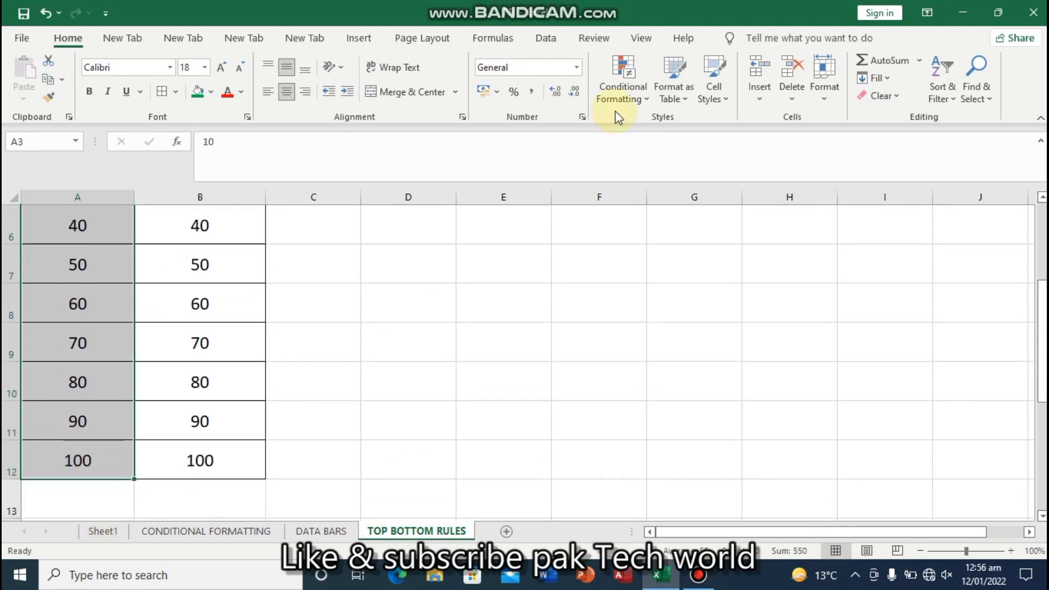
{"action": "left_click", "coordinate": [644, 98]}
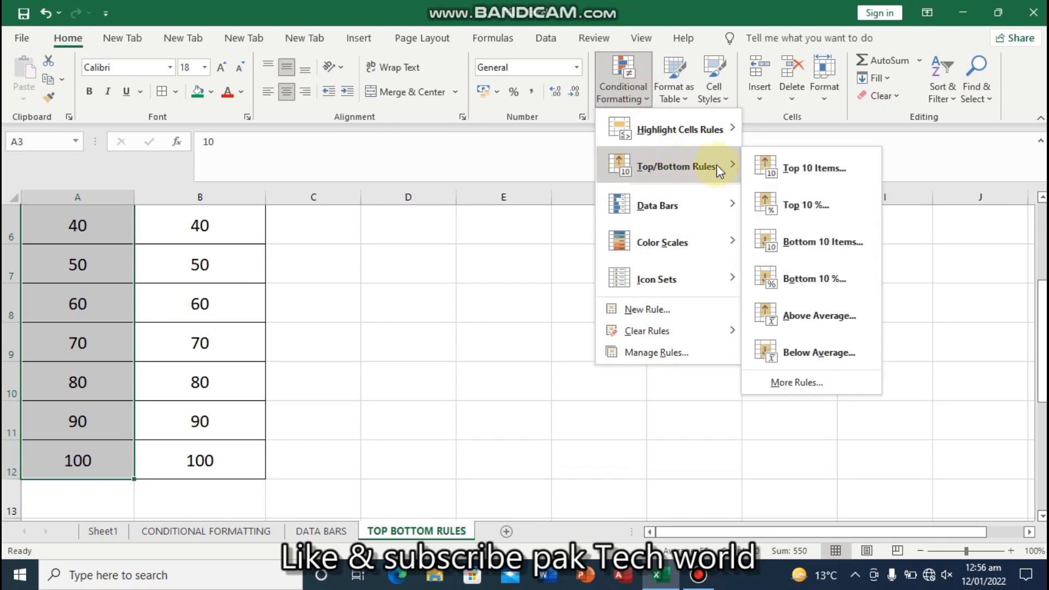
{"action": "left_click", "coordinate": [802, 169]}
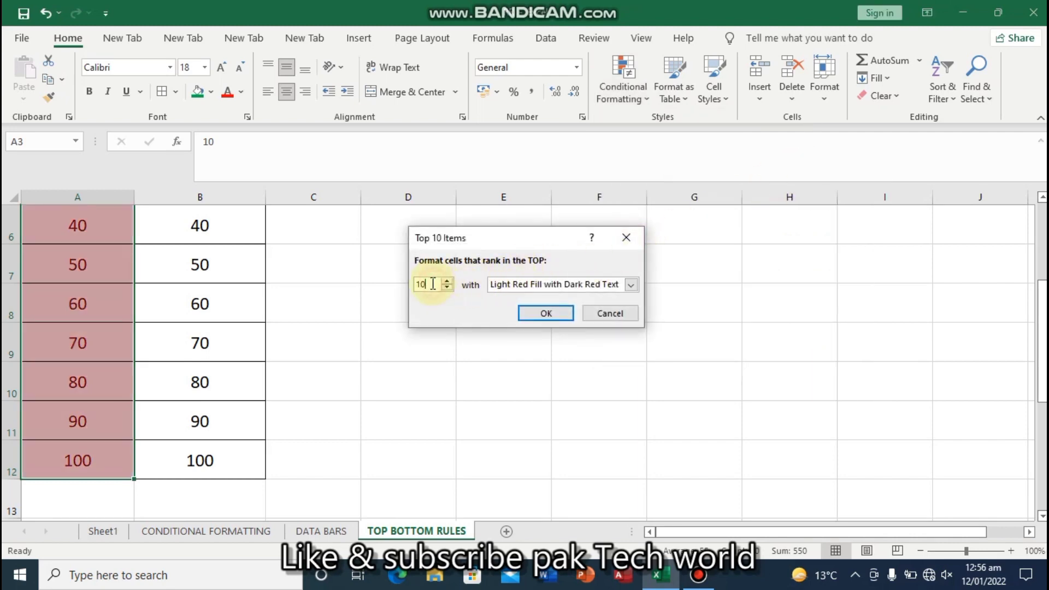
{"action": "key", "text": "BackSpace"}
{"action": "key", "text": "BackSpace"}
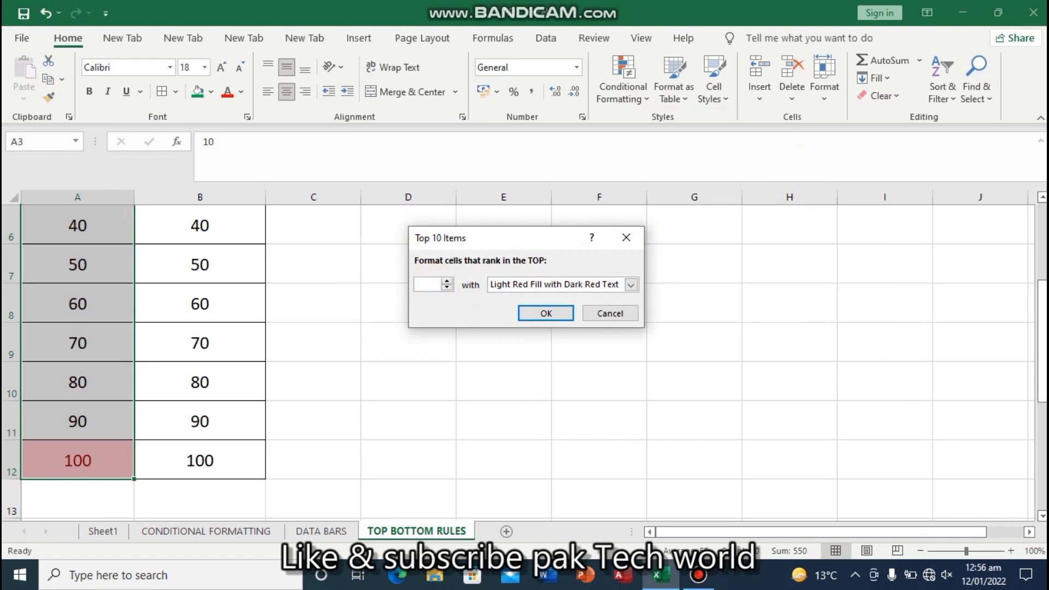
{"action": "type", "text": "2"}
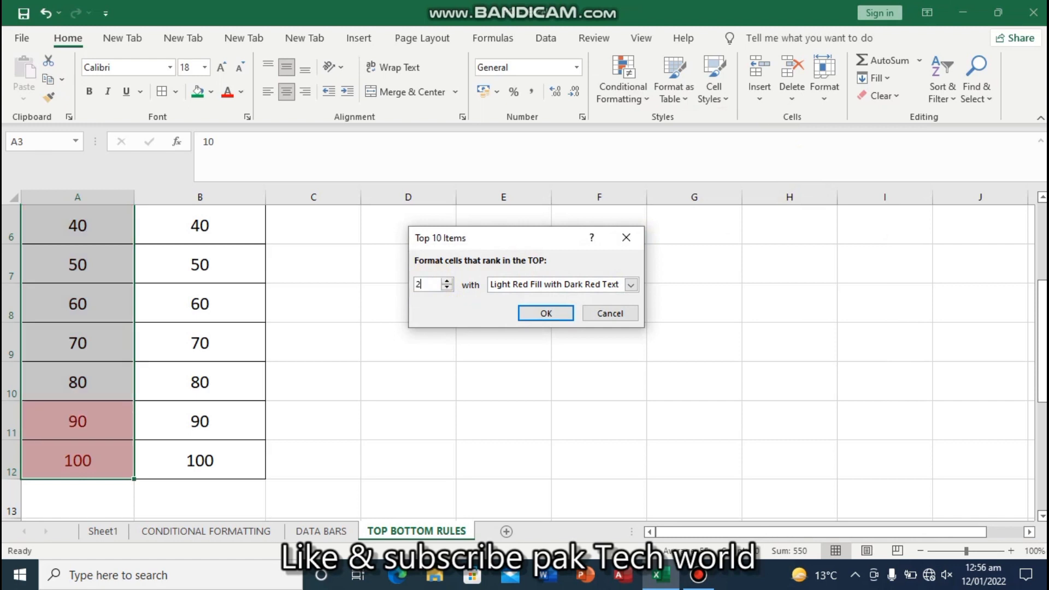
{"action": "key", "text": "Return"}
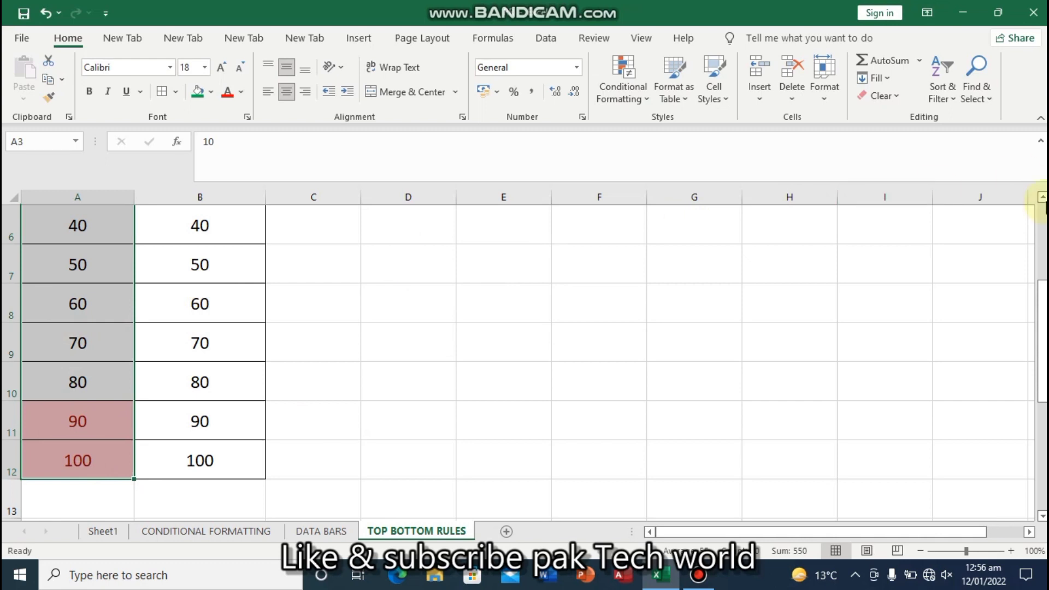
Test the top items rule by changing the value in cell A3 to 100
{"action": "left_click", "coordinate": [1042, 198]}
{"action": "left_click", "coordinate": [1042, 198]}
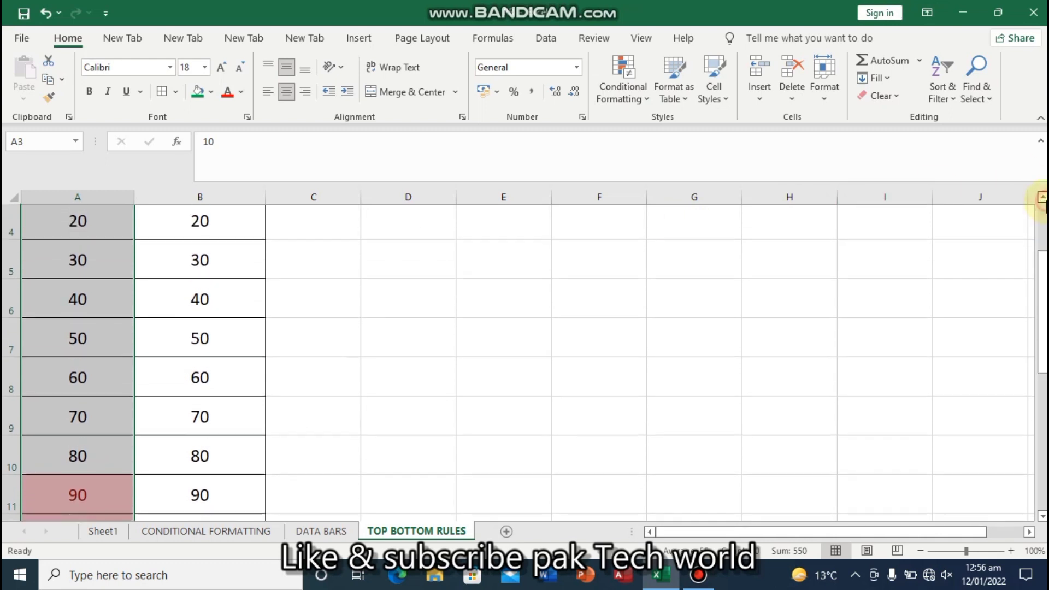
{"action": "left_click", "coordinate": [1043, 198]}
{"action": "left_click", "coordinate": [1042, 198]}
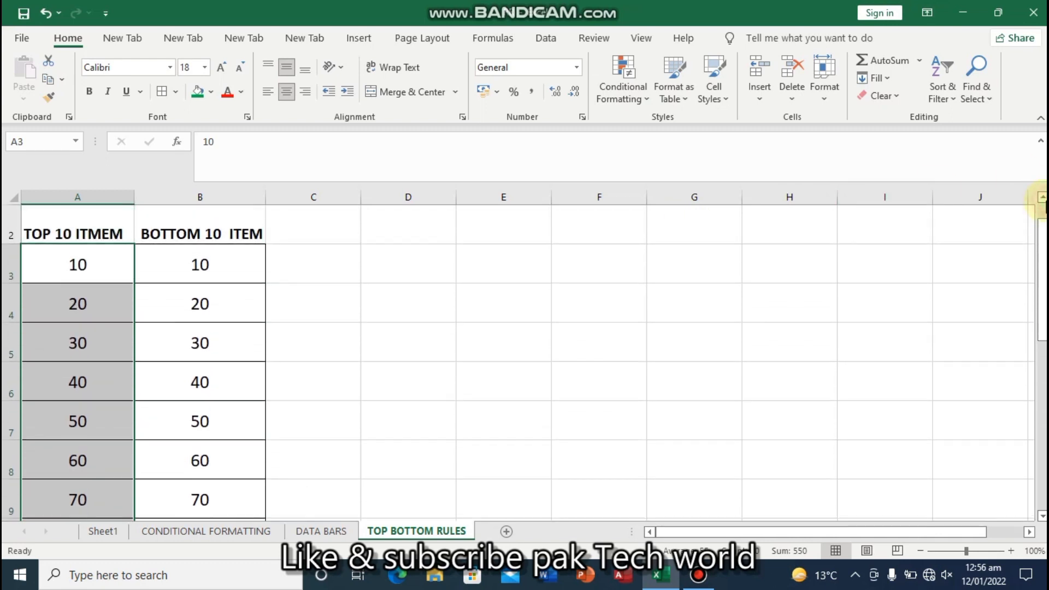
{"action": "double_click", "coordinate": [101, 267]}
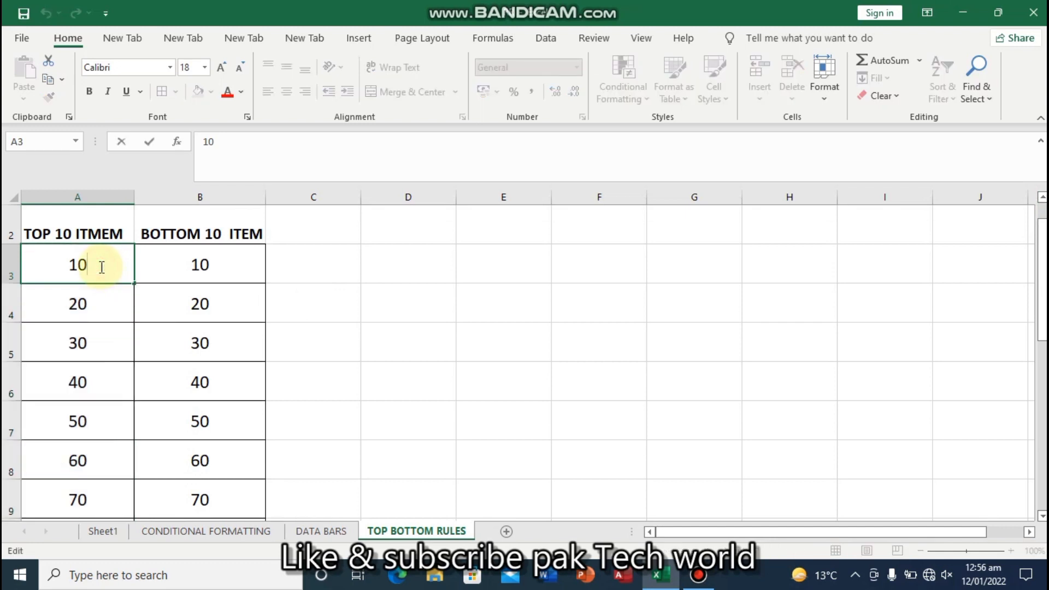
{"action": "type", "text": "0"}
{"action": "key", "text": "Return"}
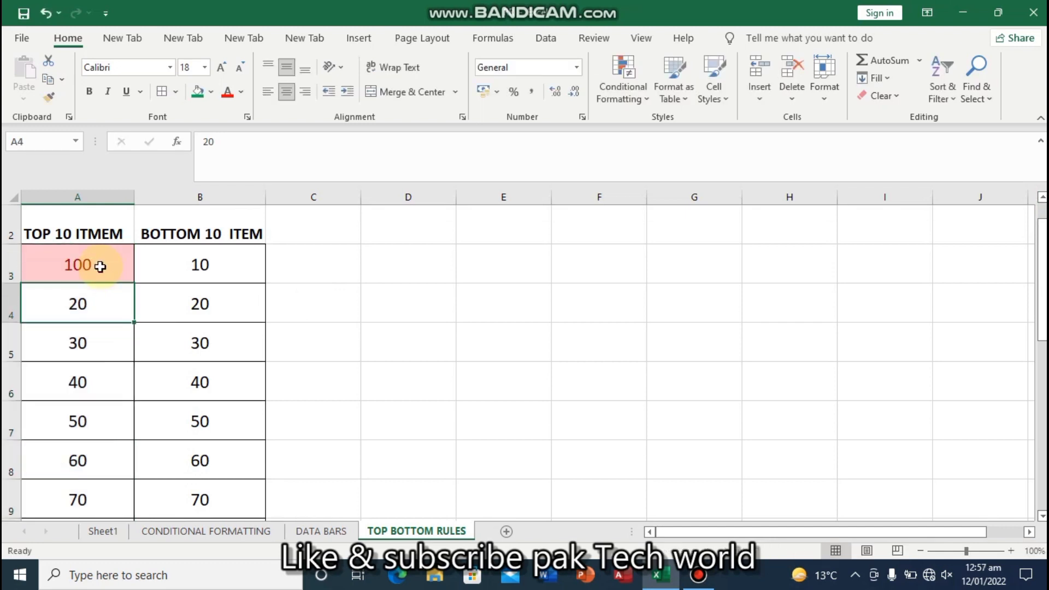
Test the top items rule with a lower figure by replacing the value in cell A6 with 90
{"action": "double_click", "coordinate": [95, 382]}
{"action": "key", "text": "BackSpace"}
{"action": "key", "text": "BackSpace"}
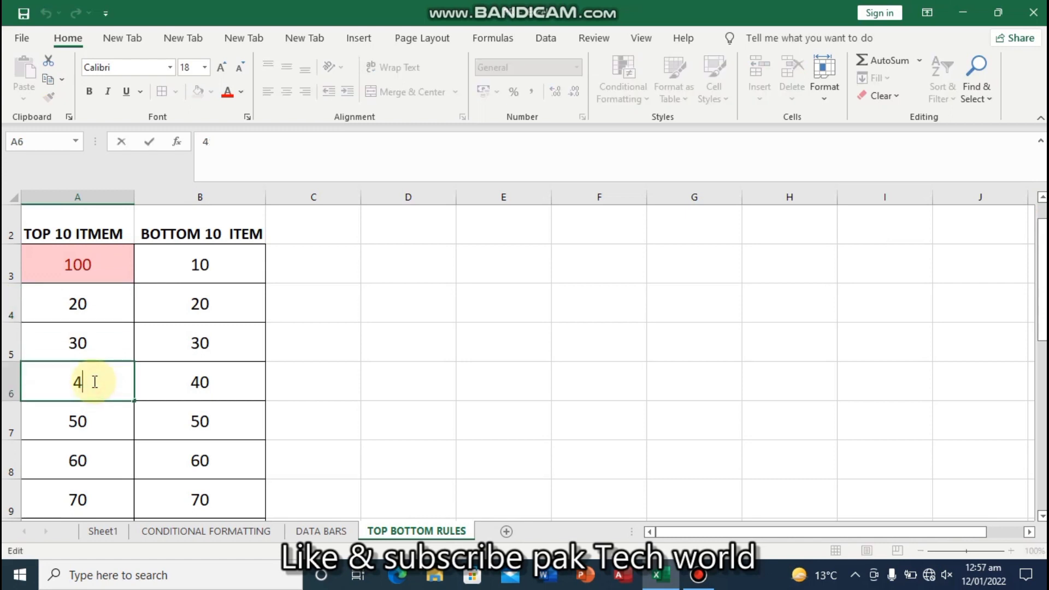
{"action": "type", "text": "90"}
{"action": "key", "text": "Return"}
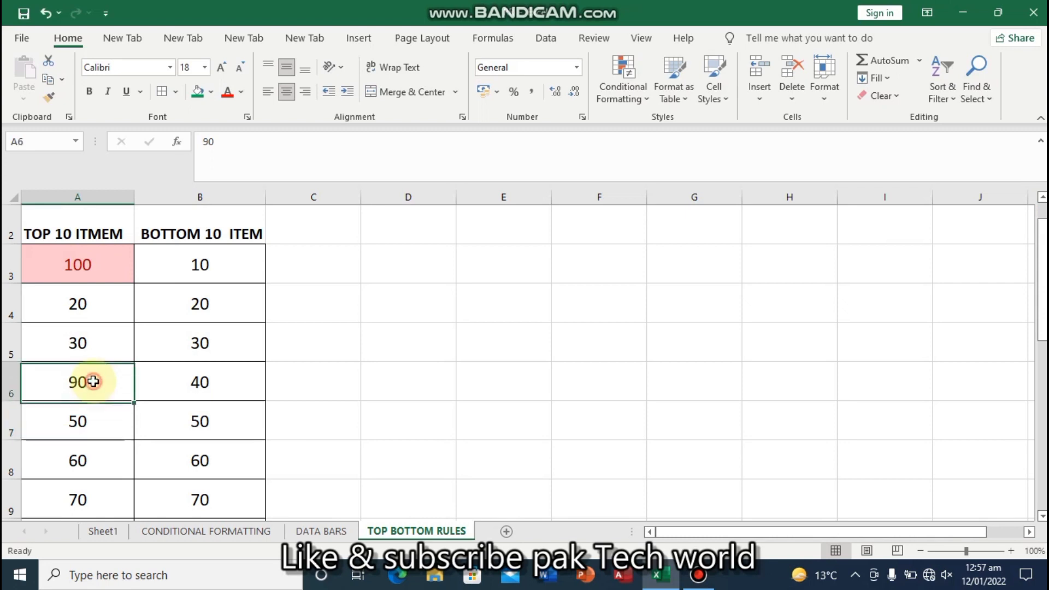
Set the value in cell A6 to 100 to test the top items rule with a repeated top value
{"action": "double_click", "coordinate": [93, 382]}
{"action": "key", "text": "BackSpace"}
{"action": "key", "text": "BackSpace"}
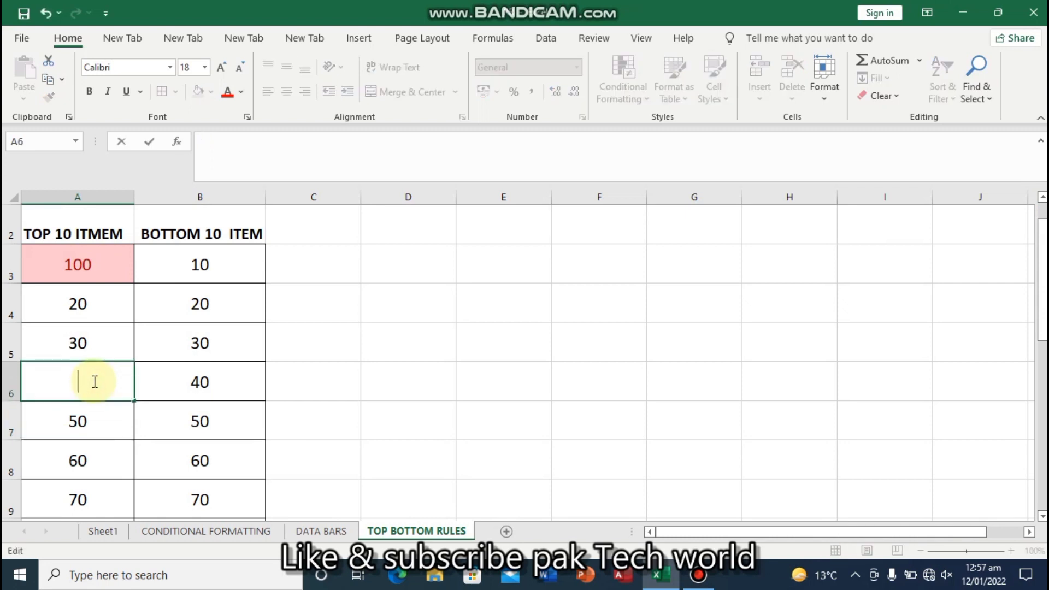
{"action": "type", "text": "100"}
{"action": "key", "text": "Return"}
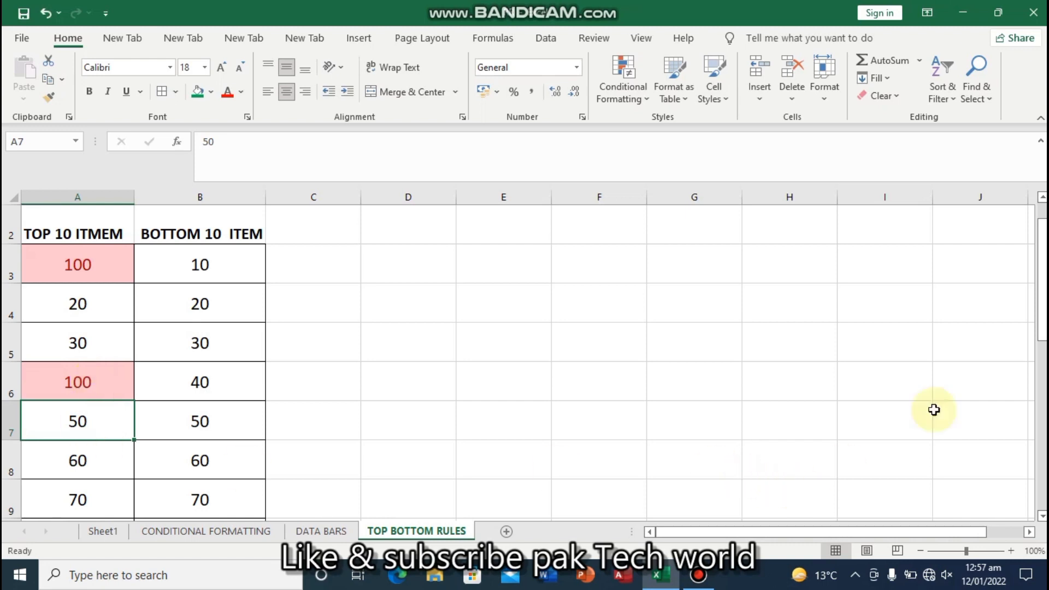
Clear the conditional formatting rules from the selected cells A3:A12 in the TOP 10 column
{"action": "mouse_move", "coordinate": [1042, 300]}
{"action": "left_mouse_down"}
{"action": "mouse_move", "coordinate": [1042, 389]}
{"action": "mouse_move", "coordinate": [1040, 288]}
{"action": "left_mouse_up"}
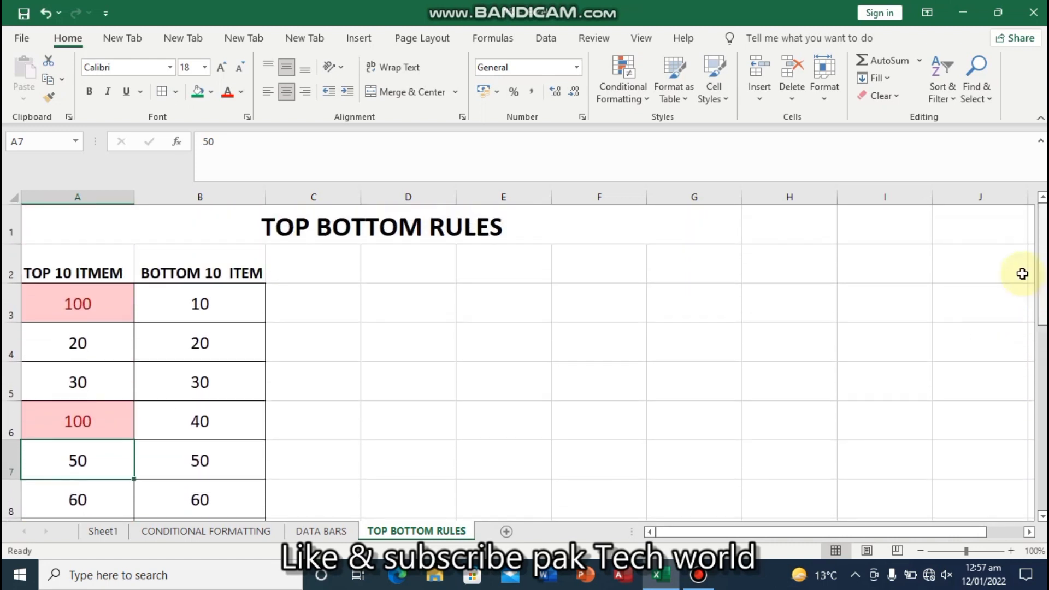
{"action": "left_click", "coordinate": [647, 99]}
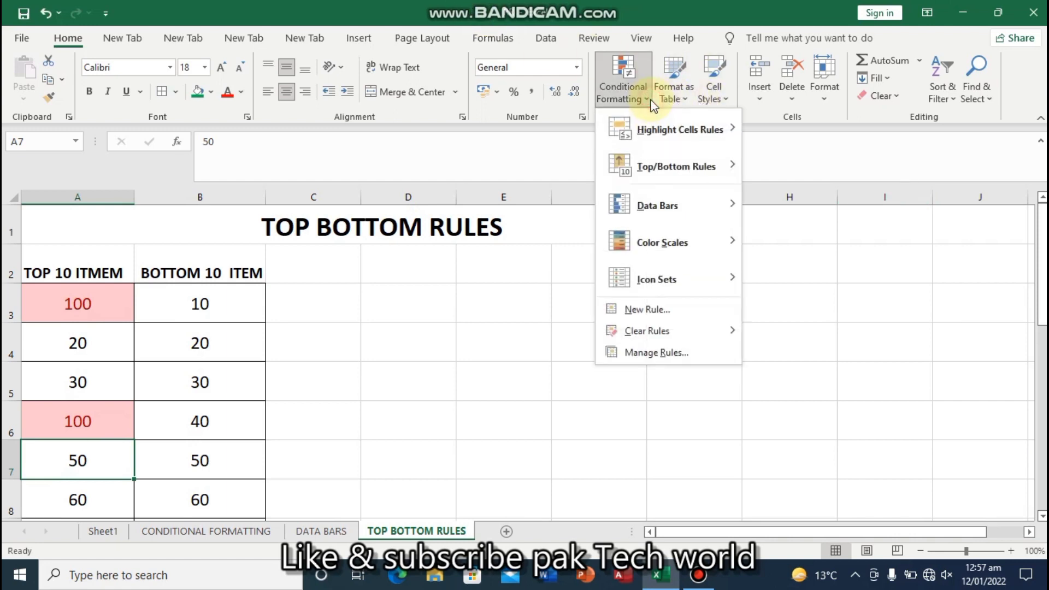
{"action": "left_click", "coordinate": [78, 298]}
{"action": "left_click", "coordinate": [74, 296]}
{"action": "left_click_drag", "start_coordinate": [74, 295], "coordinate": [99, 470]}
{"action": "left_click", "coordinate": [646, 96]}
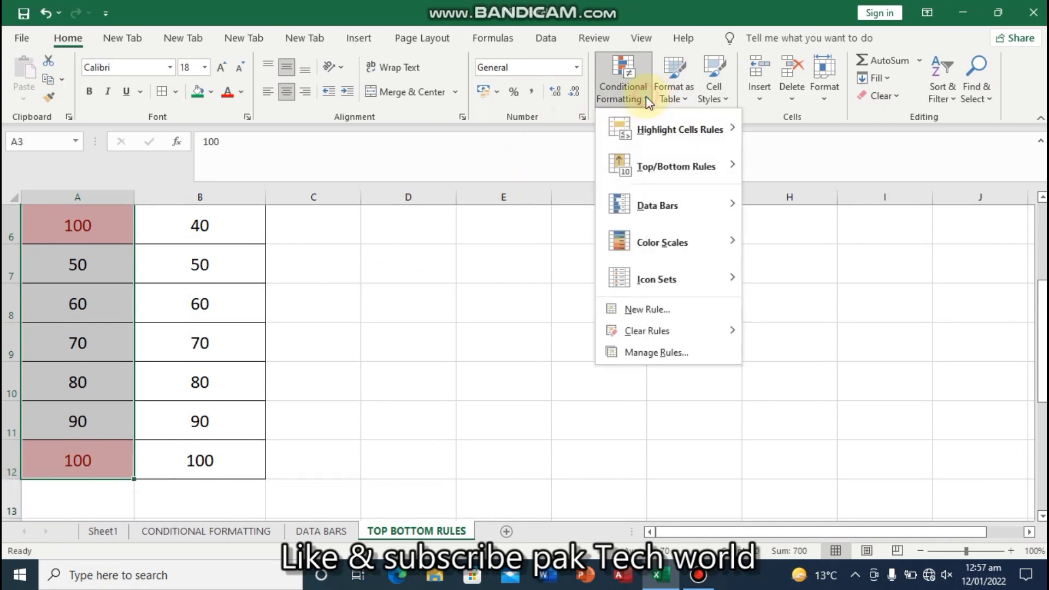
{"action": "mouse_move", "coordinate": [646, 329]}
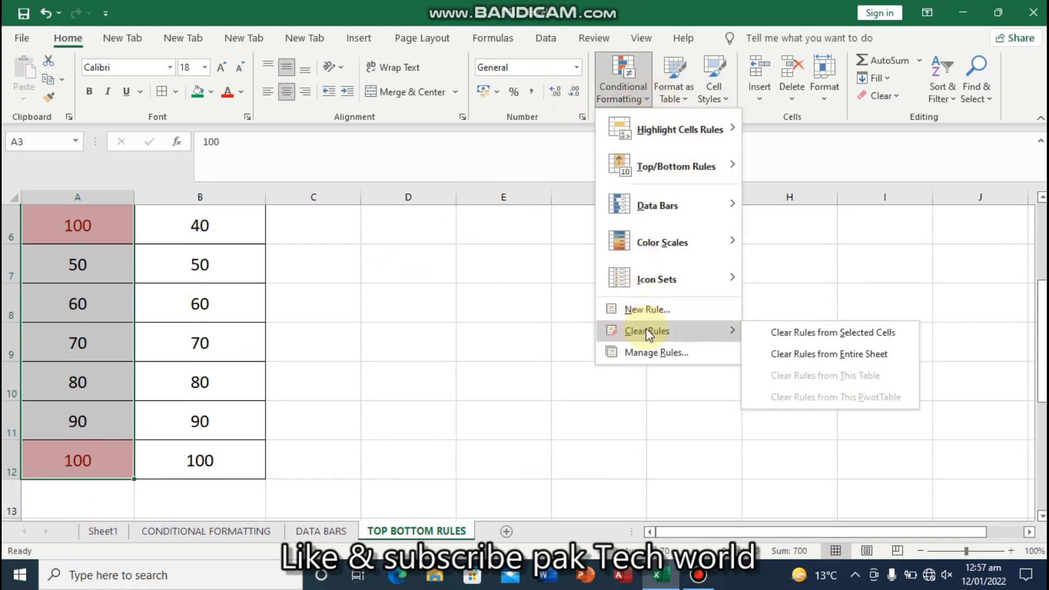
{"action": "left_click", "coordinate": [802, 333]}
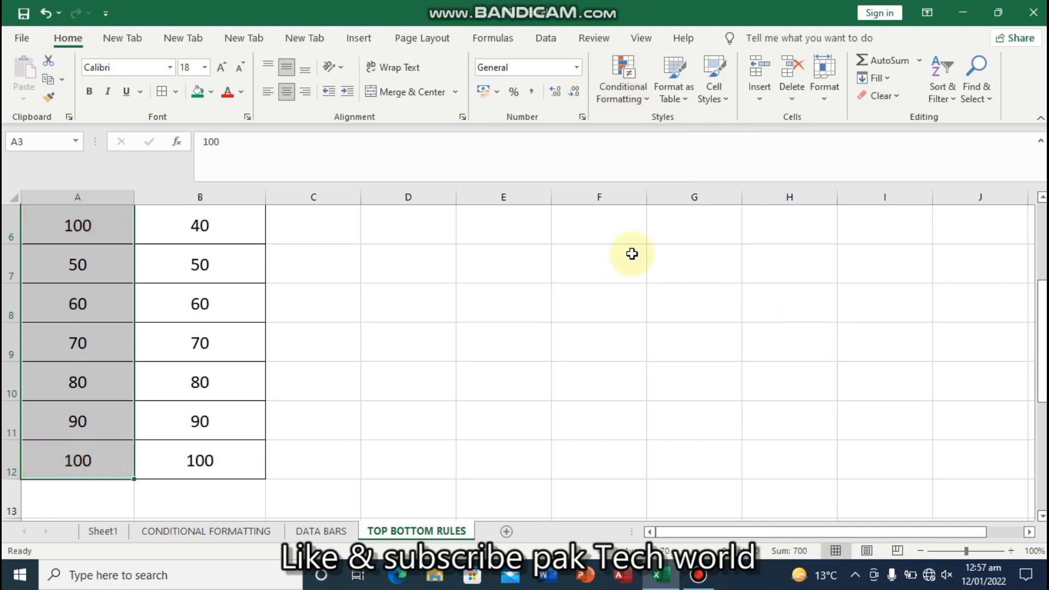
Apply a Top 10 Items rule to A3:A12 for the top 5 items with Light Red Fill with Dark Red Text
{"action": "left_click", "coordinate": [649, 103]}
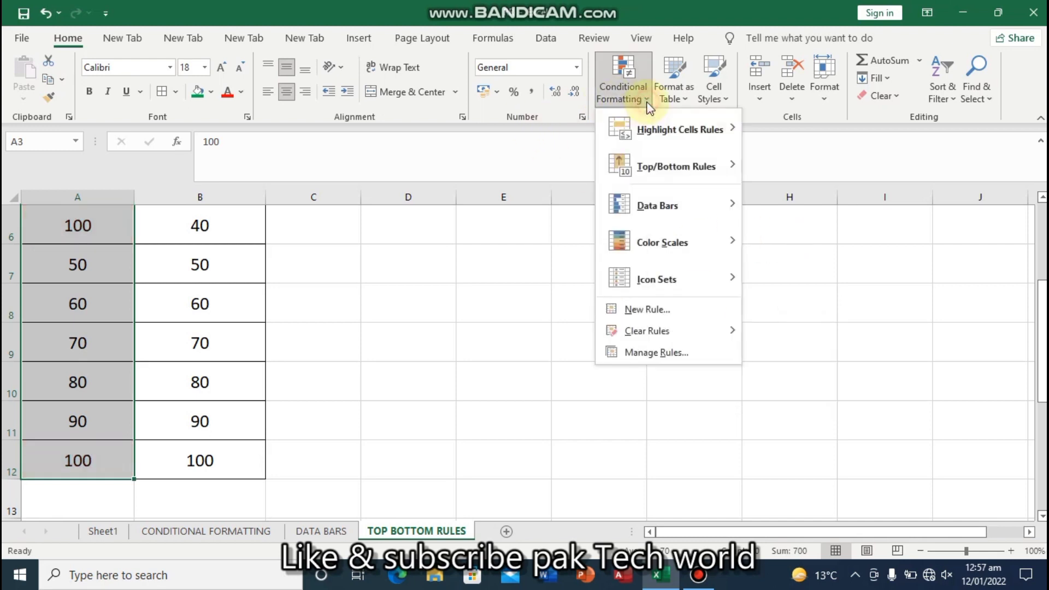
{"action": "mouse_move", "coordinate": [665, 160]}
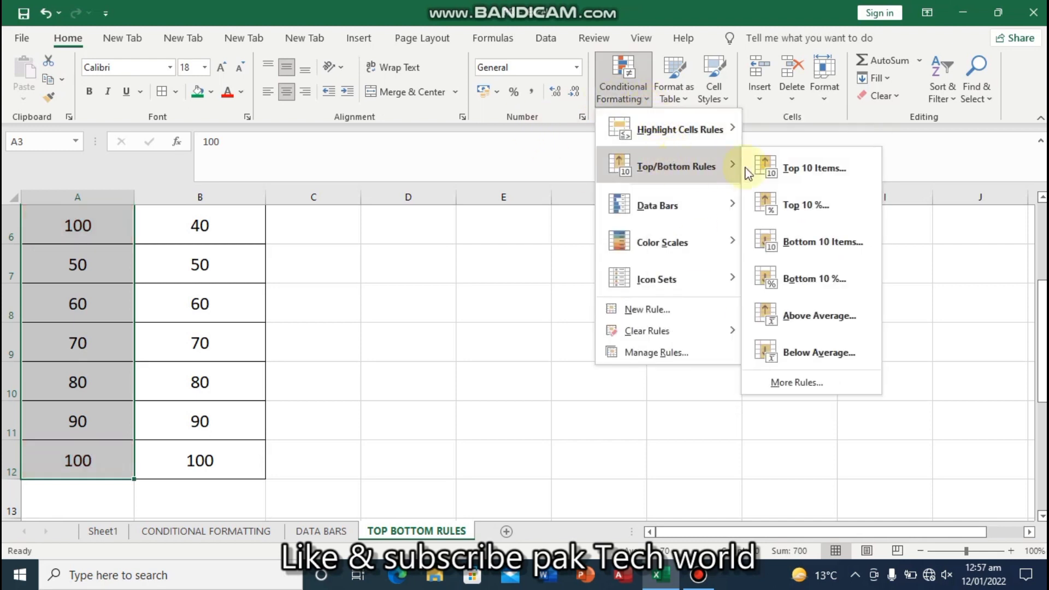
{"action": "left_click", "coordinate": [799, 171]}
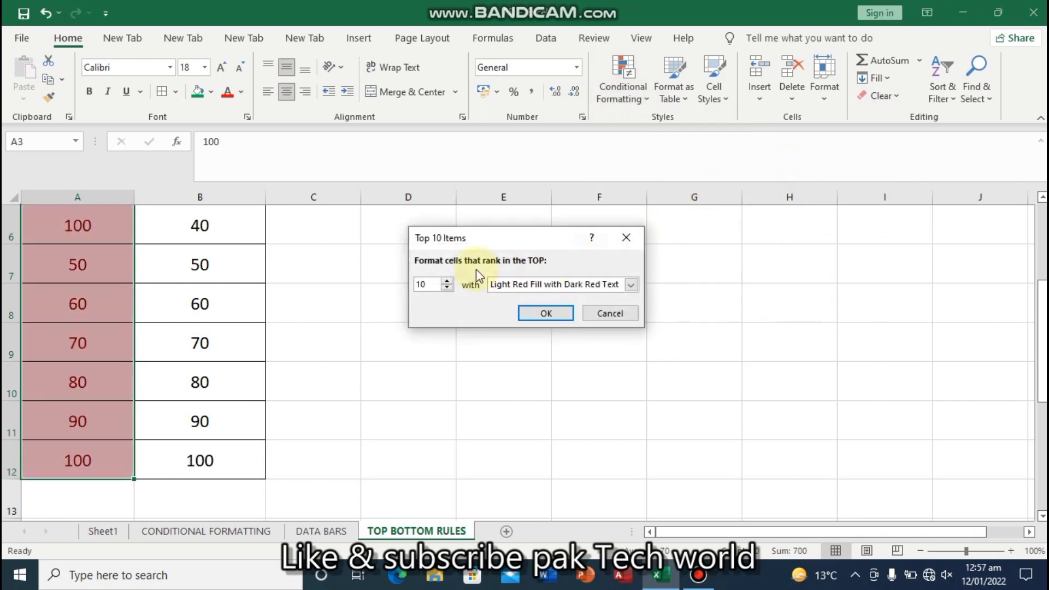
{"action": "key", "text": "BackSpace"}
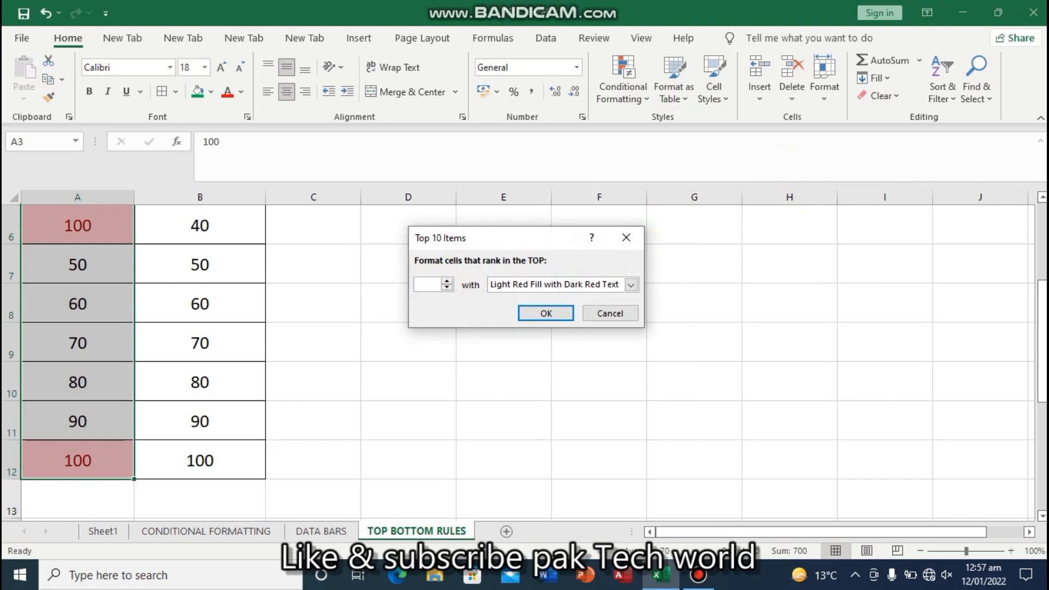
{"action": "type", "text": "5"}
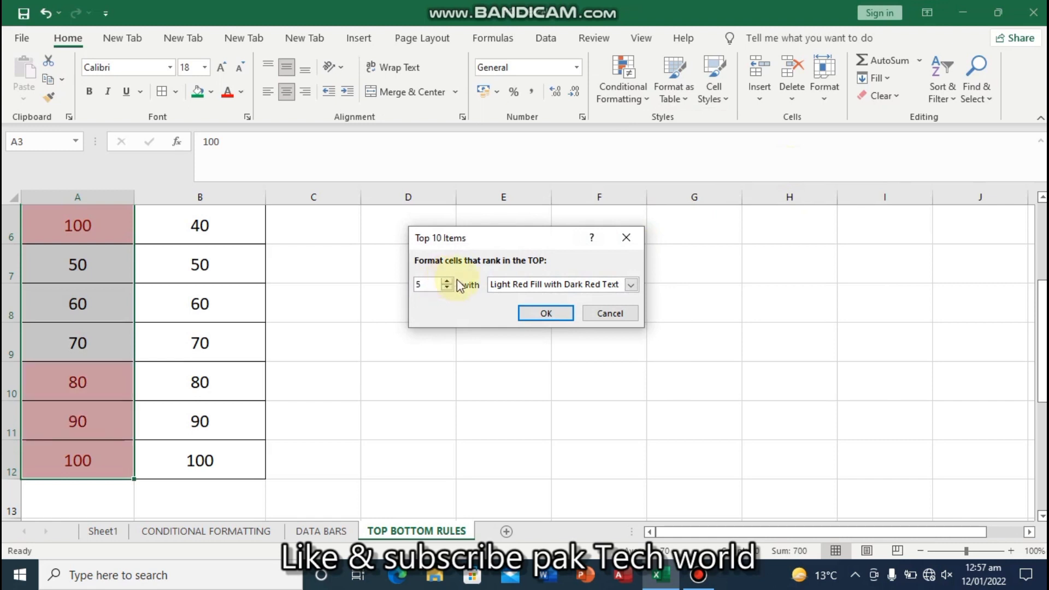
{"action": "left_click", "coordinate": [545, 314]}
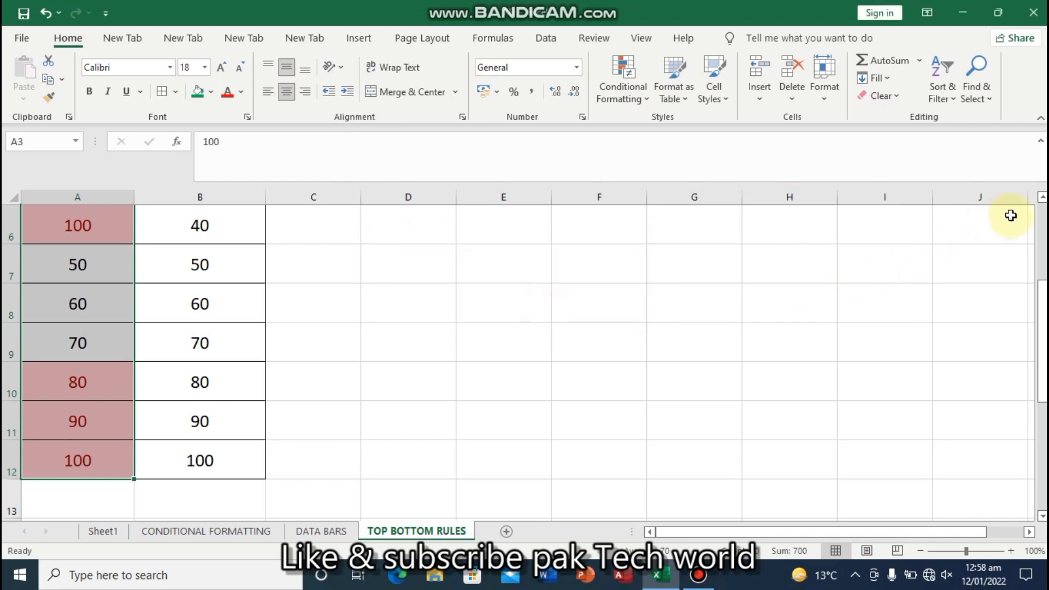
{"action": "left_click", "coordinate": [1043, 202]}
{"action": "left_click", "coordinate": [1043, 202]}
{"action": "left_click", "coordinate": [1043, 203]}
{"action": "left_click", "coordinate": [1043, 202]}
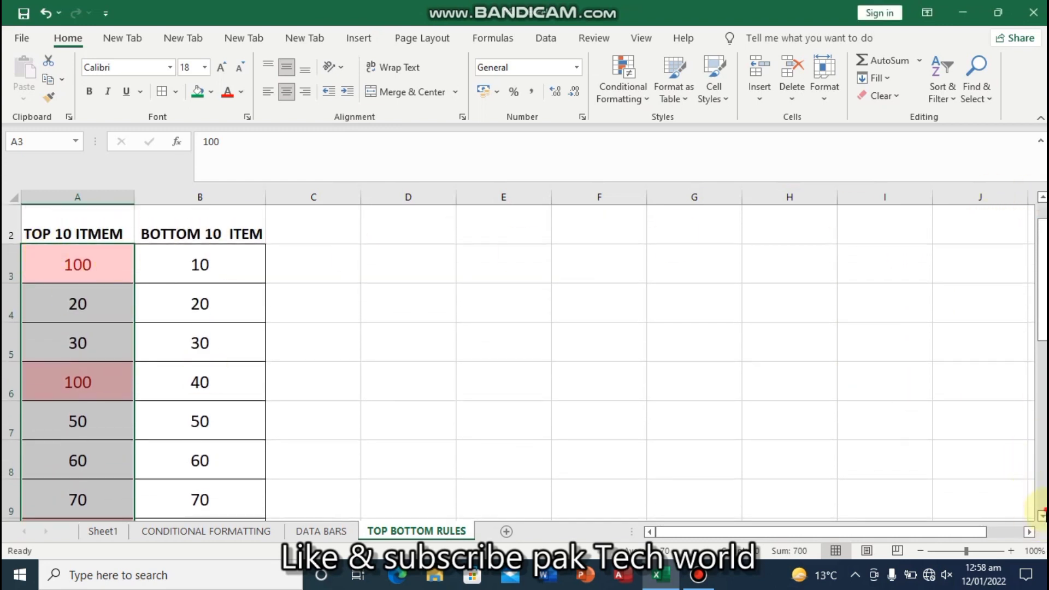
{"action": "left_click", "coordinate": [1043, 515]}
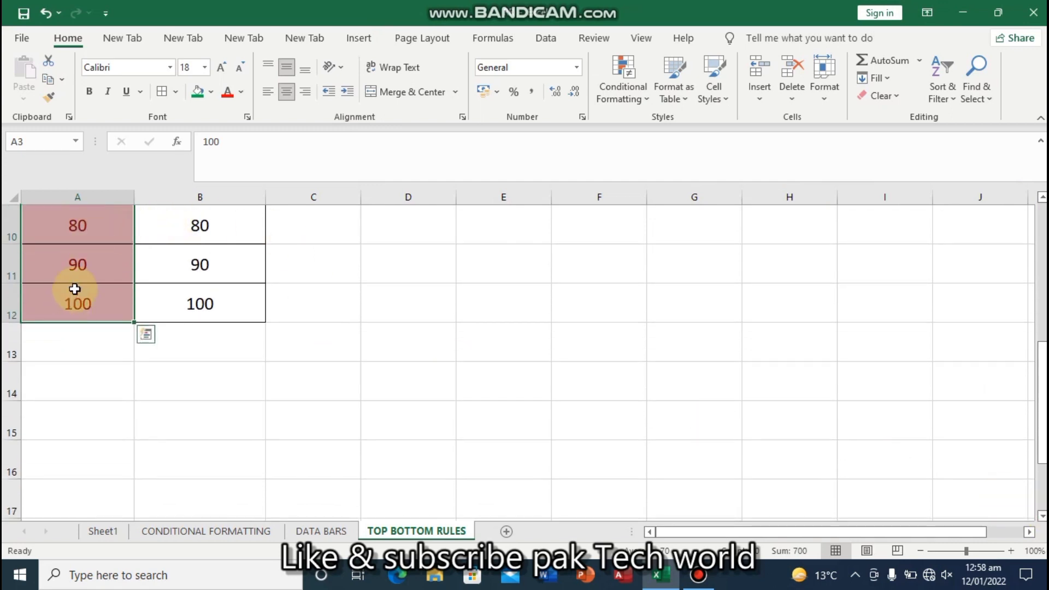
Apply a Bottom 10 Items rule to B3:B12 for the bottom 4 items with Light Red Fill with Dark Red Text
{"action": "left_click", "coordinate": [1042, 197]}
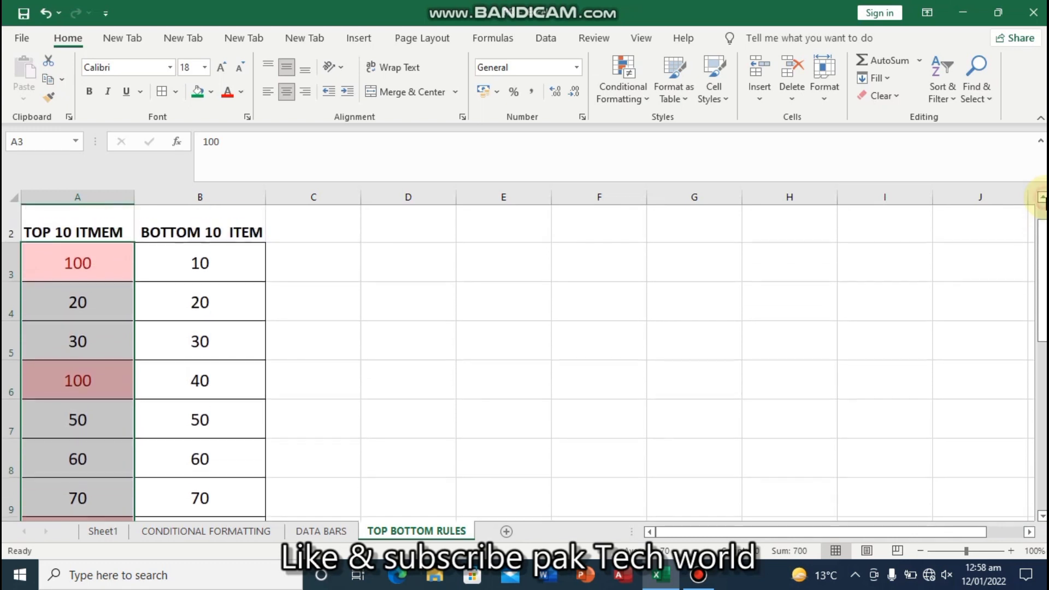
{"action": "left_click", "coordinate": [179, 268]}
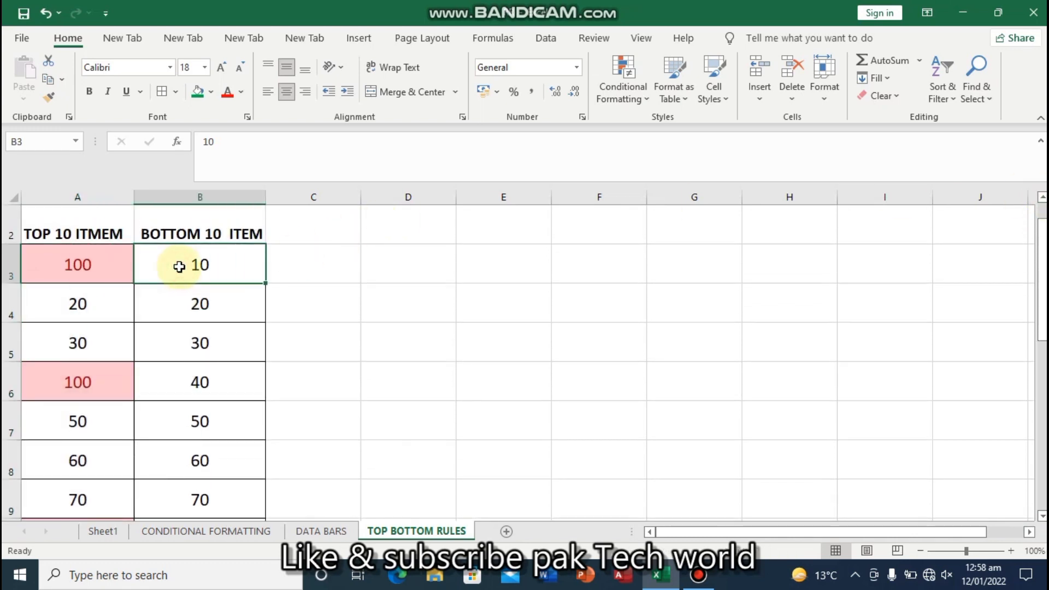
{"action": "left_click_drag", "start_coordinate": [190, 258], "coordinate": [208, 429]}
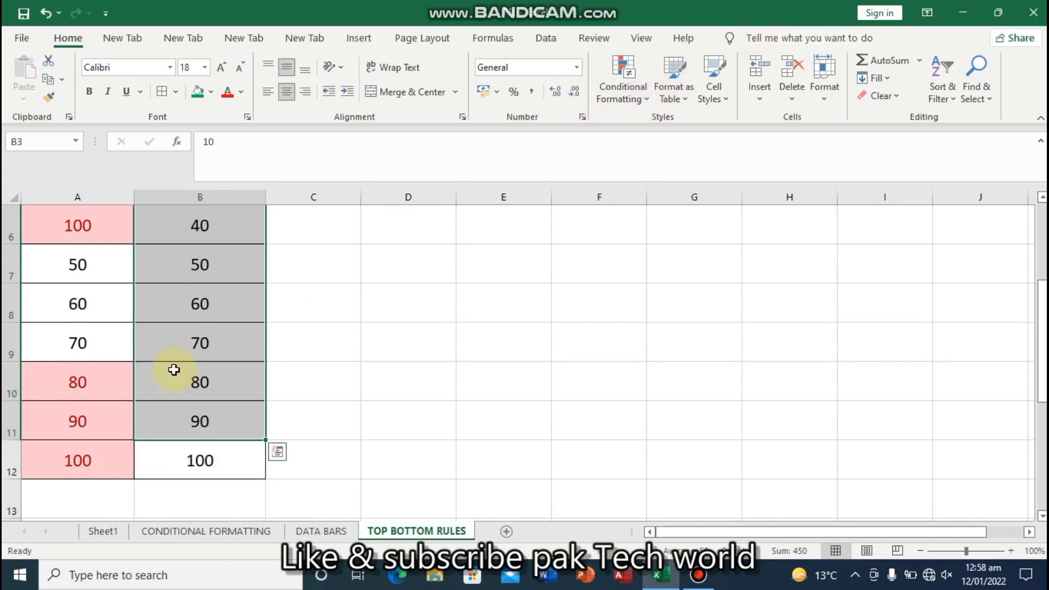
{"action": "scroll", "coordinate": [1042, 207], "scroll_direction": "up", "scroll_amount": 2}
{"action": "left_click_drag", "start_coordinate": [164, 297], "coordinate": [205, 470]}
{"action": "left_click", "coordinate": [633, 96]}
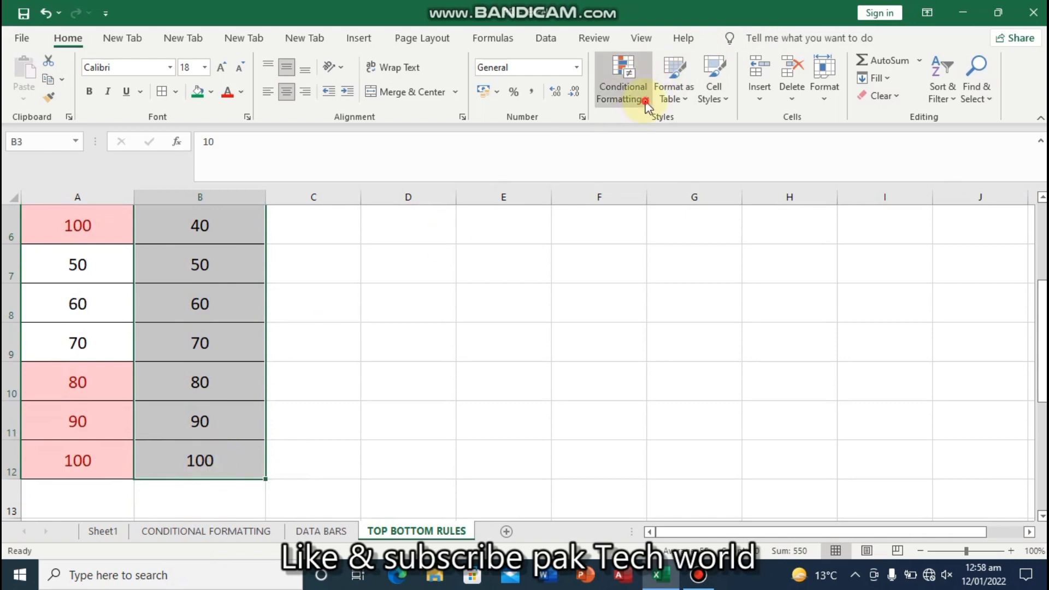
{"action": "mouse_move", "coordinate": [664, 173]}
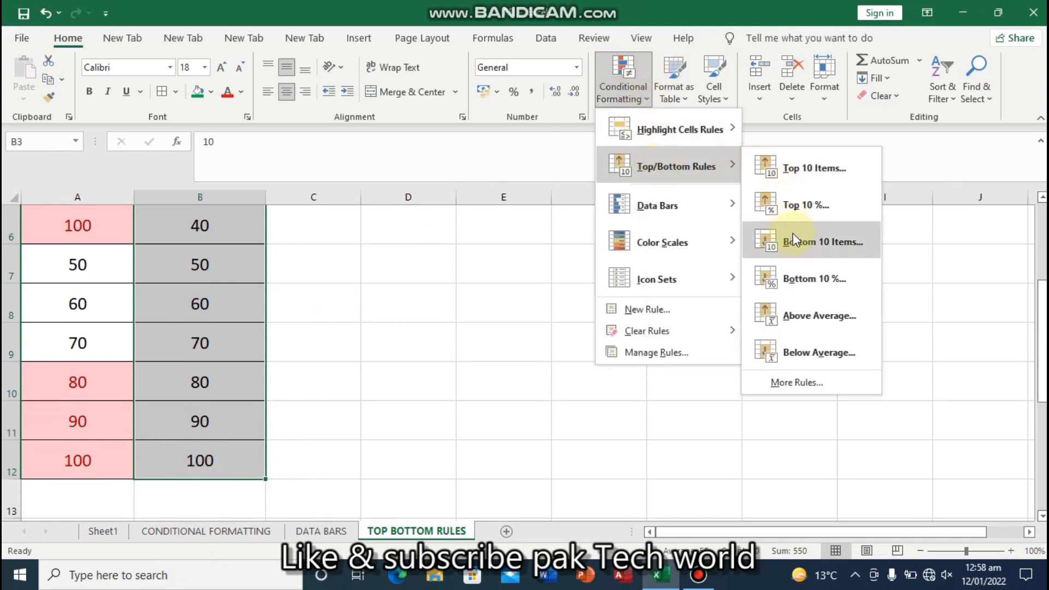
{"action": "left_click", "coordinate": [803, 244]}
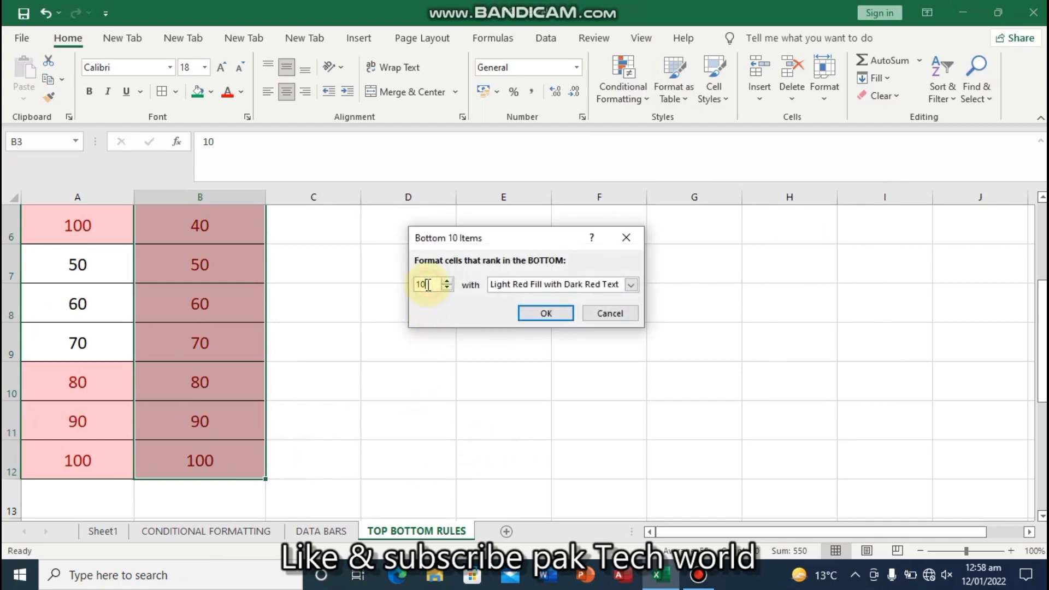
{"action": "key", "text": "BackSpace"}
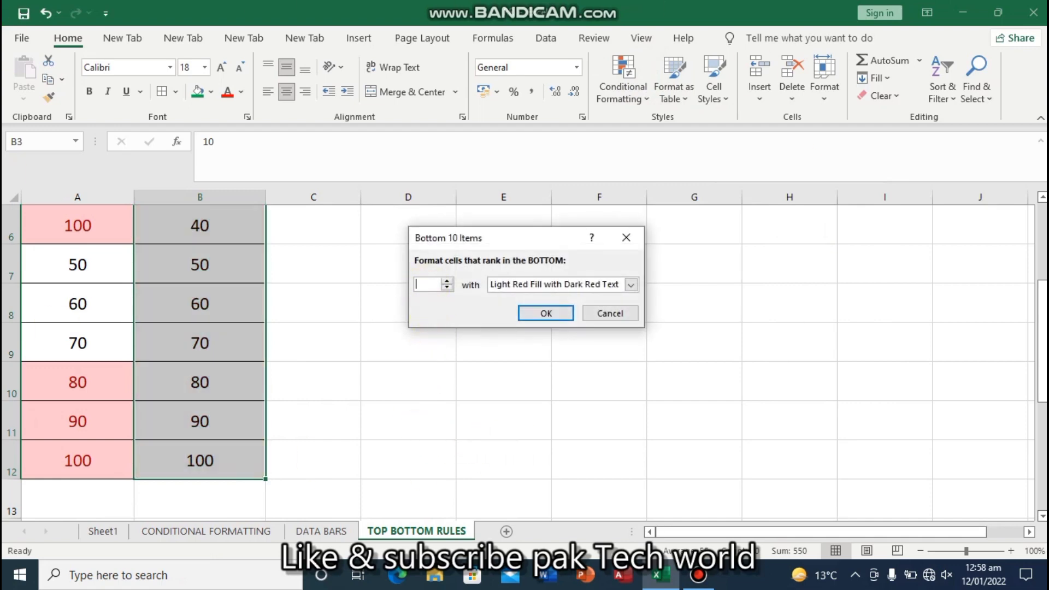
{"action": "type", "text": "4"}
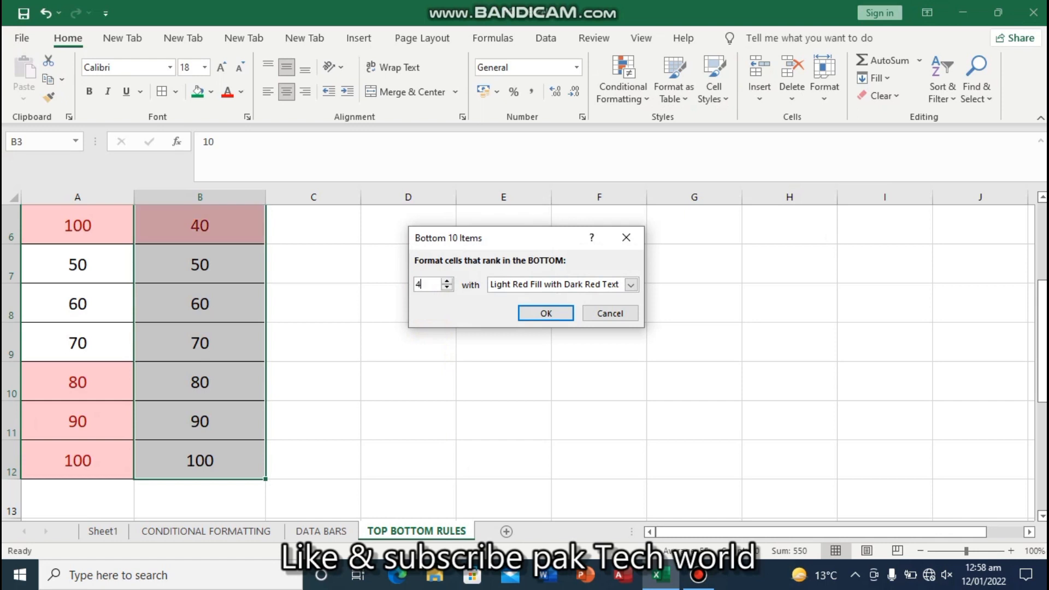
{"action": "left_click", "coordinate": [534, 315]}
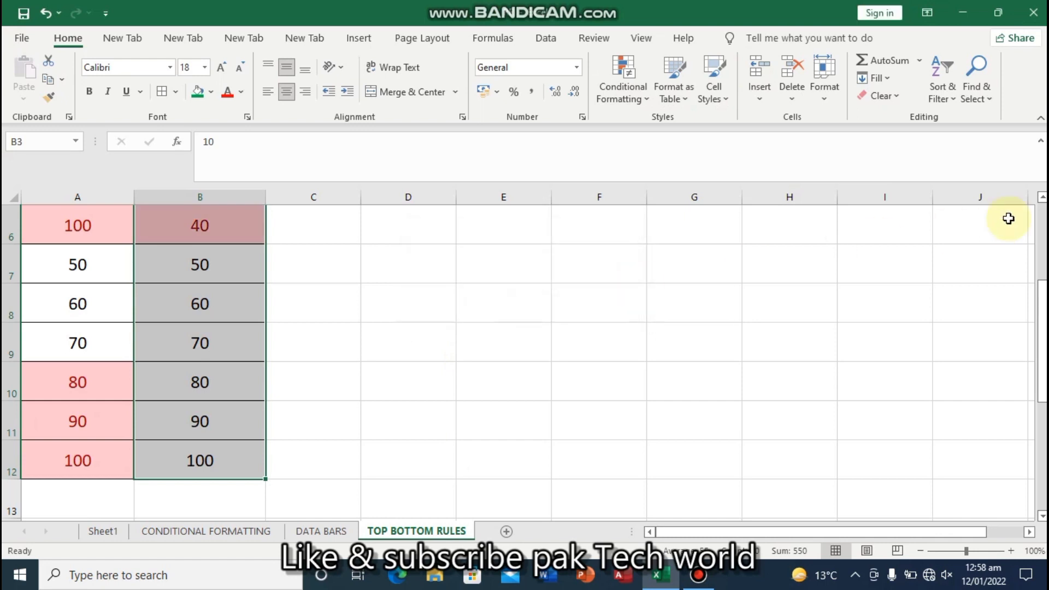
Test the bottom items rule by changing the value in cell B4 to 100
{"action": "left_click", "coordinate": [1043, 198]}
{"action": "left_click", "coordinate": [1042, 198]}
{"action": "left_click", "coordinate": [1042, 198]}
{"action": "left_click", "coordinate": [1042, 198]}
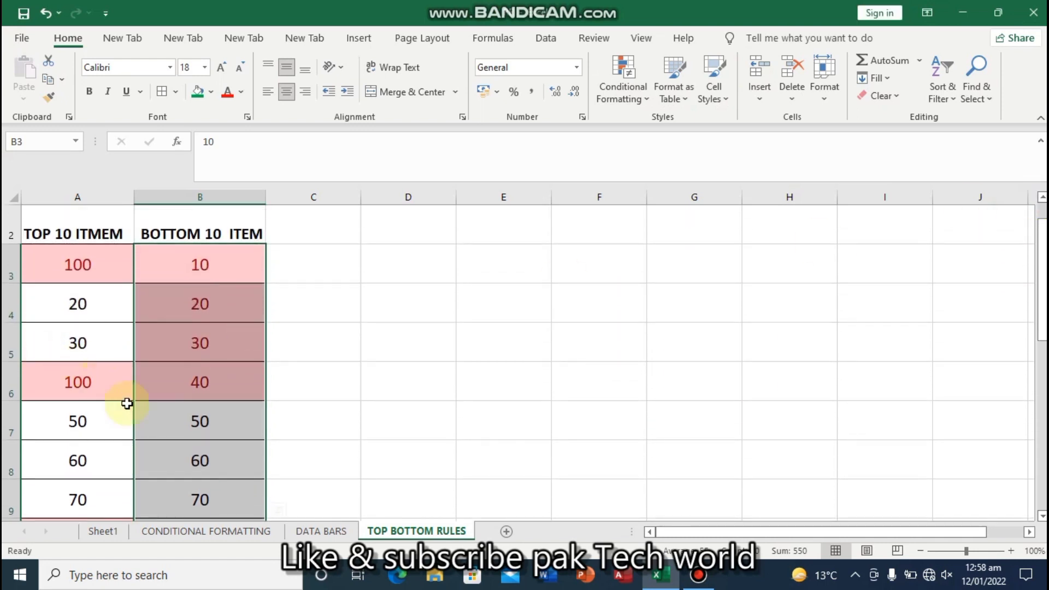
{"action": "left_click", "coordinate": [198, 256]}
{"action": "left_click", "coordinate": [187, 309]}
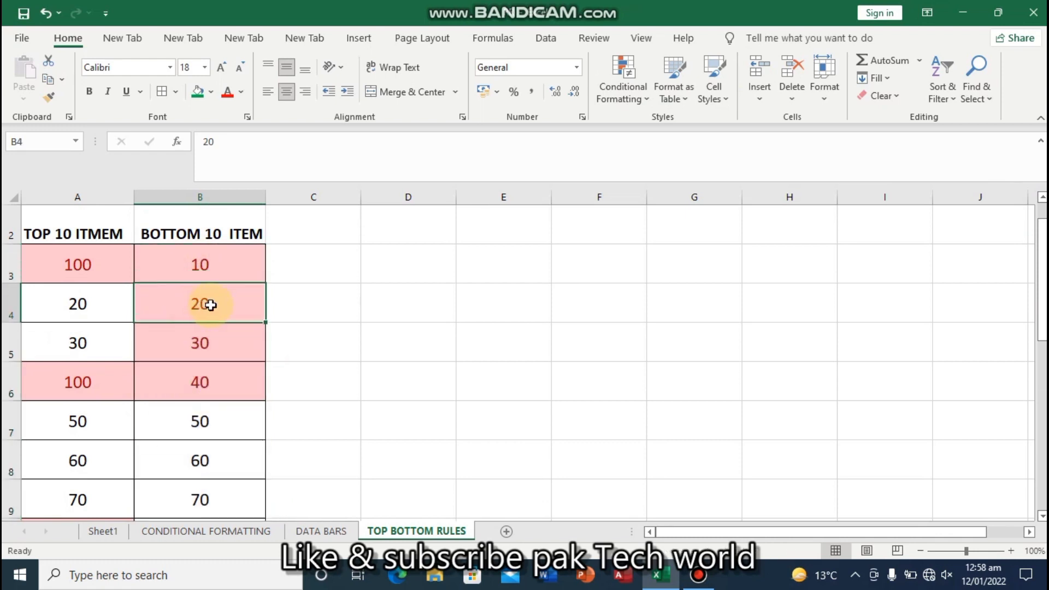
{"action": "double_click", "coordinate": [211, 305]}
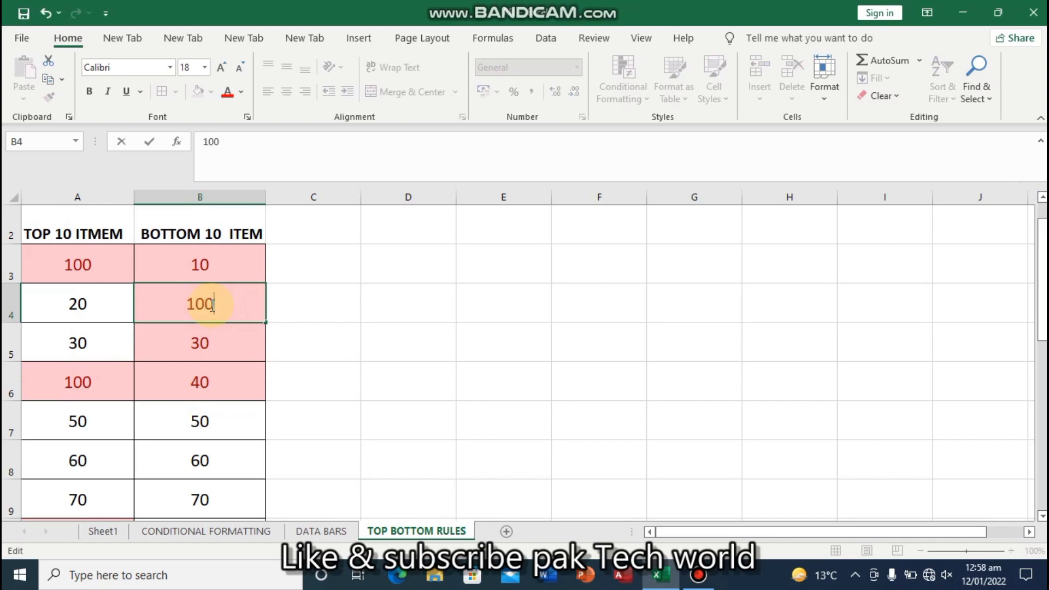
{"action": "key", "text": "Return"}
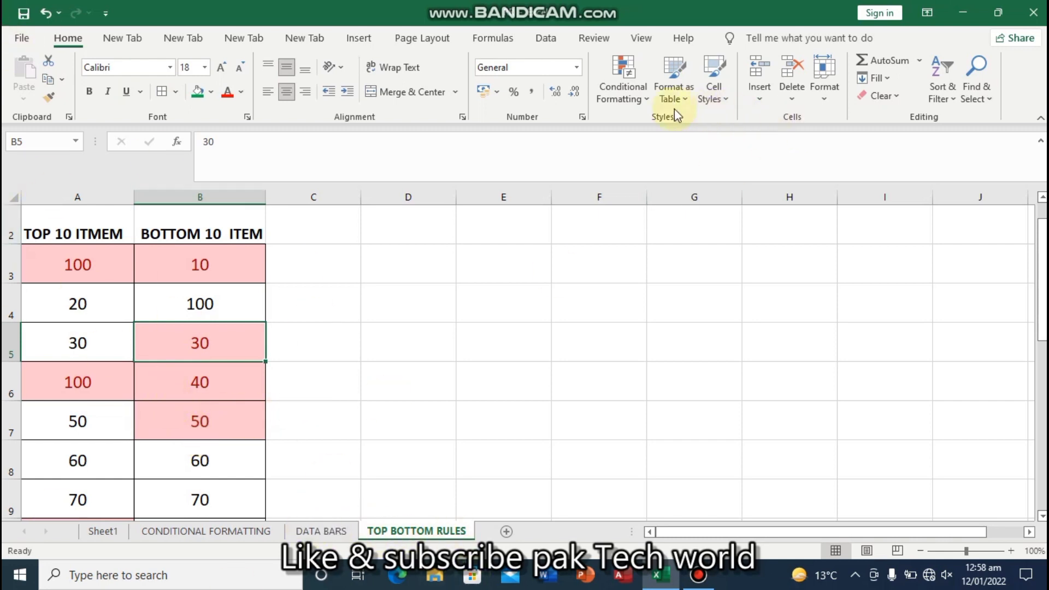
{"action": "left_click", "coordinate": [651, 104]}
{"action": "mouse_move", "coordinate": [657, 167]}
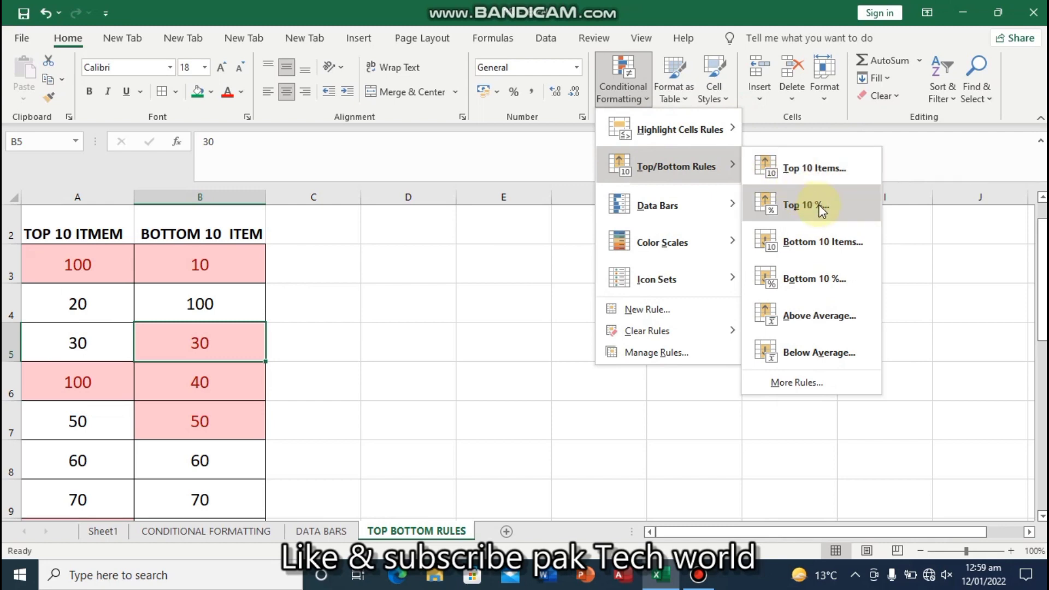
{"action": "mouse_move", "coordinate": [697, 214]}
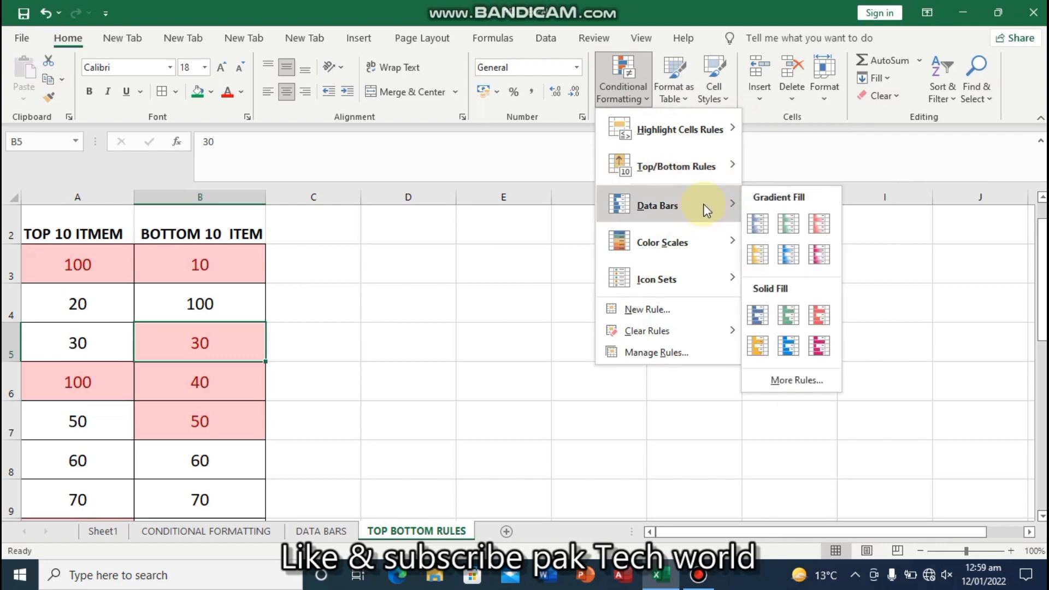
{"action": "mouse_move", "coordinate": [696, 290]}
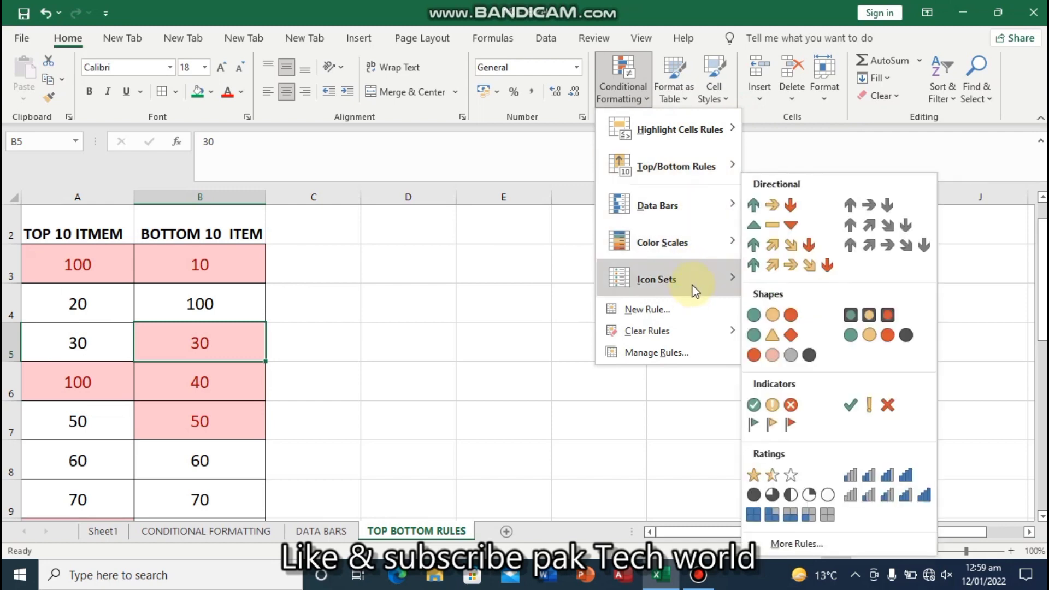
{"action": "left_click", "coordinate": [350, 271]}
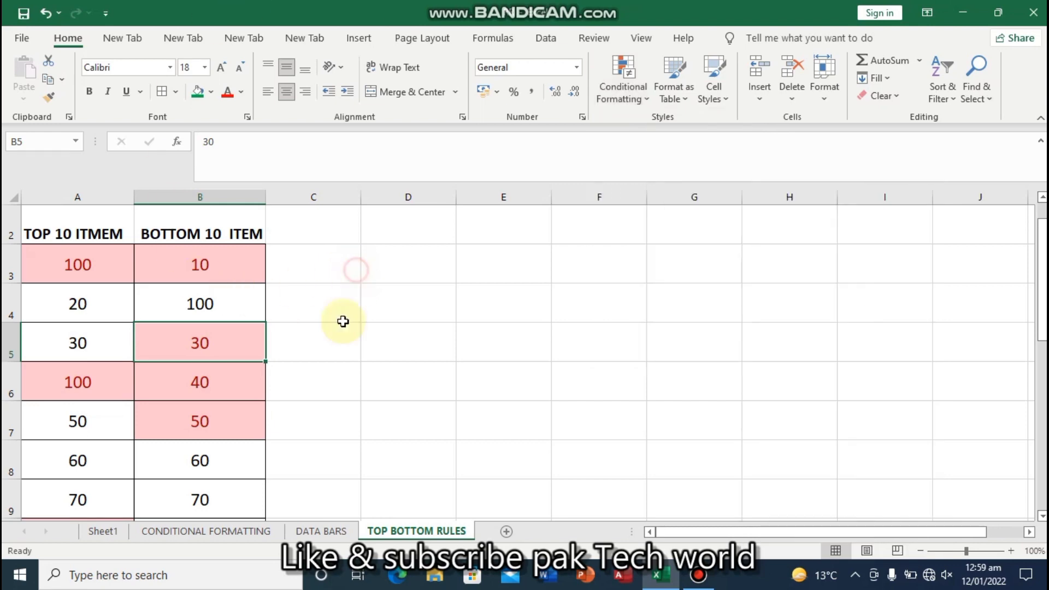
On the DATA BARS sheet, apply light blue gradient-fill data bars to cells A3:A12
{"action": "left_click", "coordinate": [322, 531]}
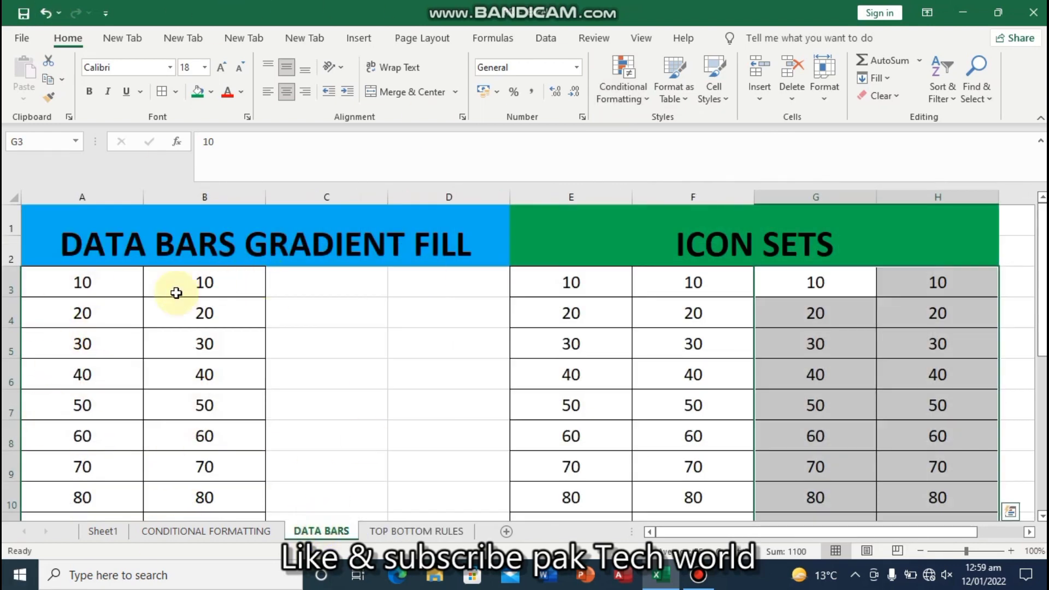
{"action": "left_click", "coordinate": [57, 290]}
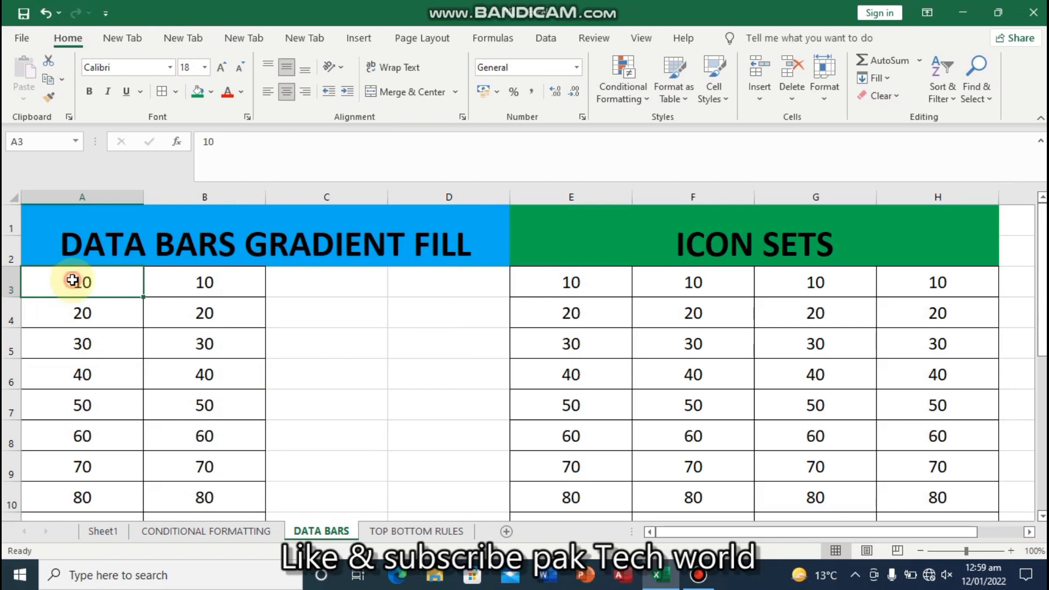
{"action": "left_click_drag", "start_coordinate": [73, 280], "coordinate": [87, 544]}
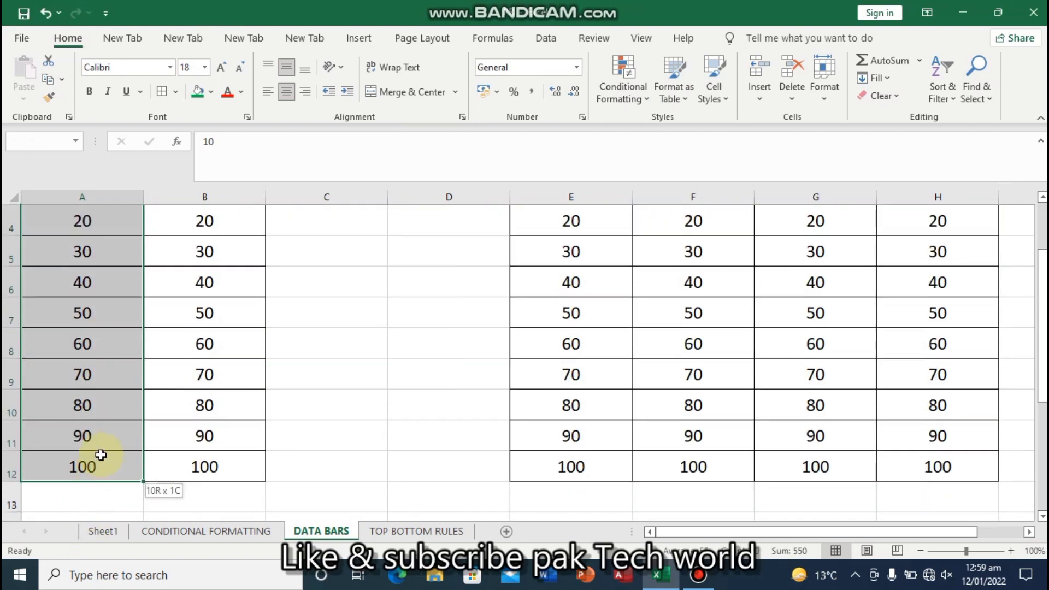
{"action": "left_click_drag", "start_coordinate": [101, 455], "coordinate": [101, 453]}
{"action": "left_click", "coordinate": [642, 102]}
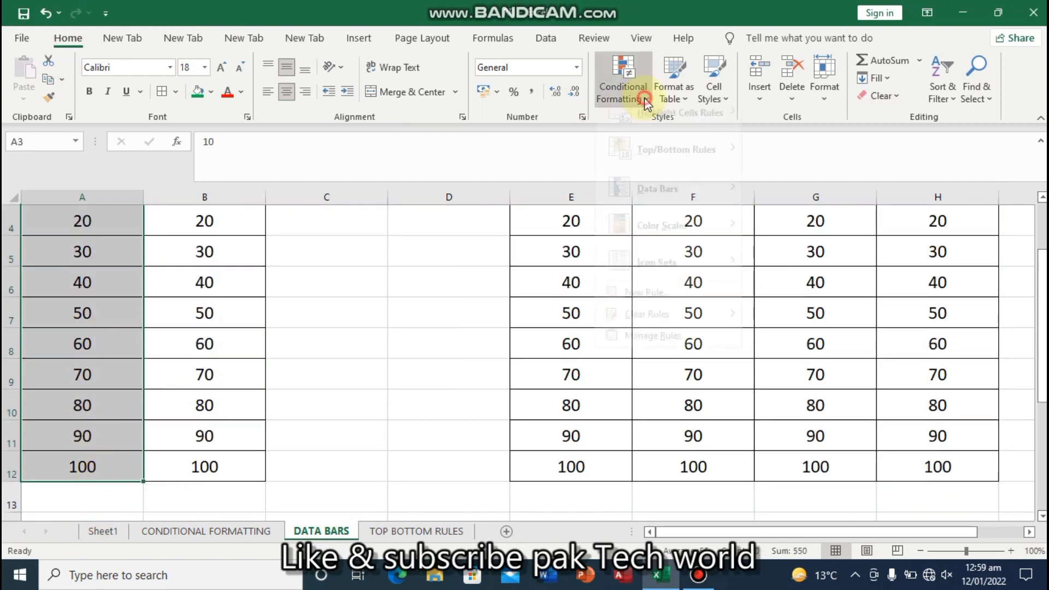
{"action": "mouse_move", "coordinate": [670, 213]}
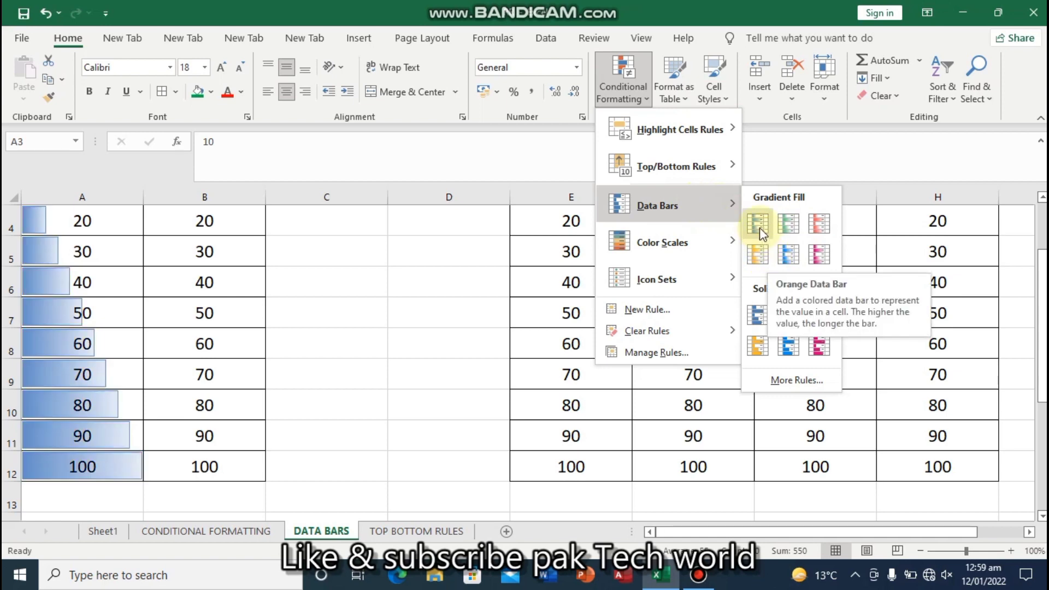
{"action": "left_click", "coordinate": [791, 257]}
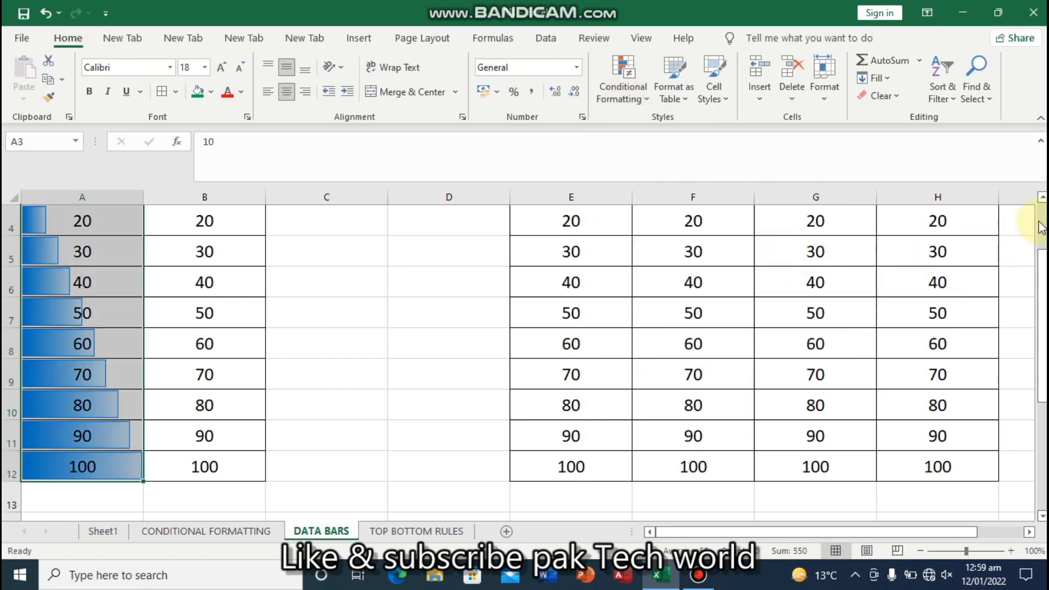
Test the gradient data bars by changing the value in cell A3 to 100
{"action": "left_click", "coordinate": [1042, 197]}
{"action": "left_click", "coordinate": [1043, 197]}
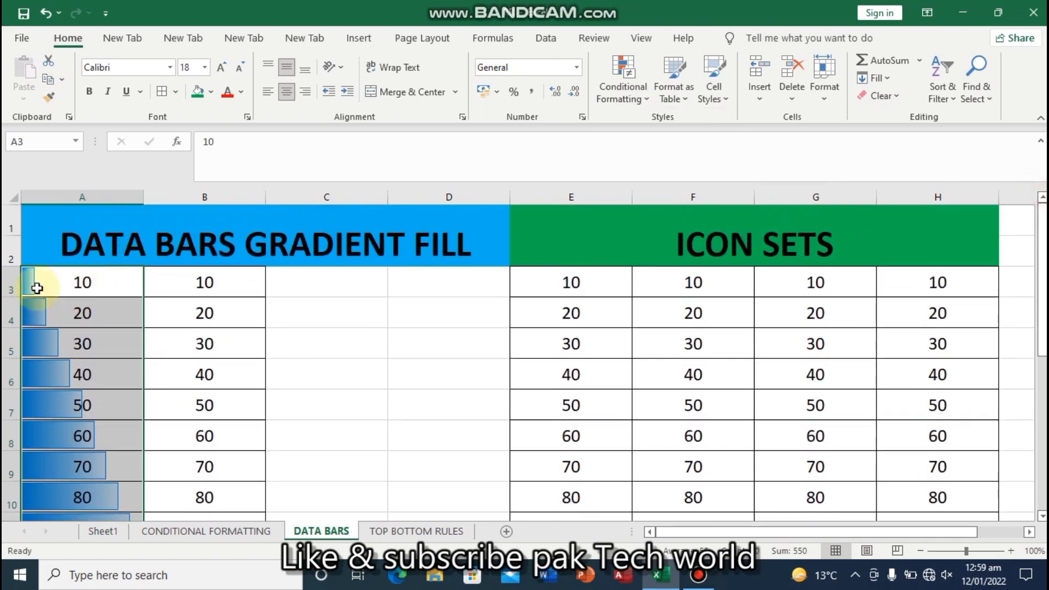
{"action": "left_click", "coordinate": [93, 284]}
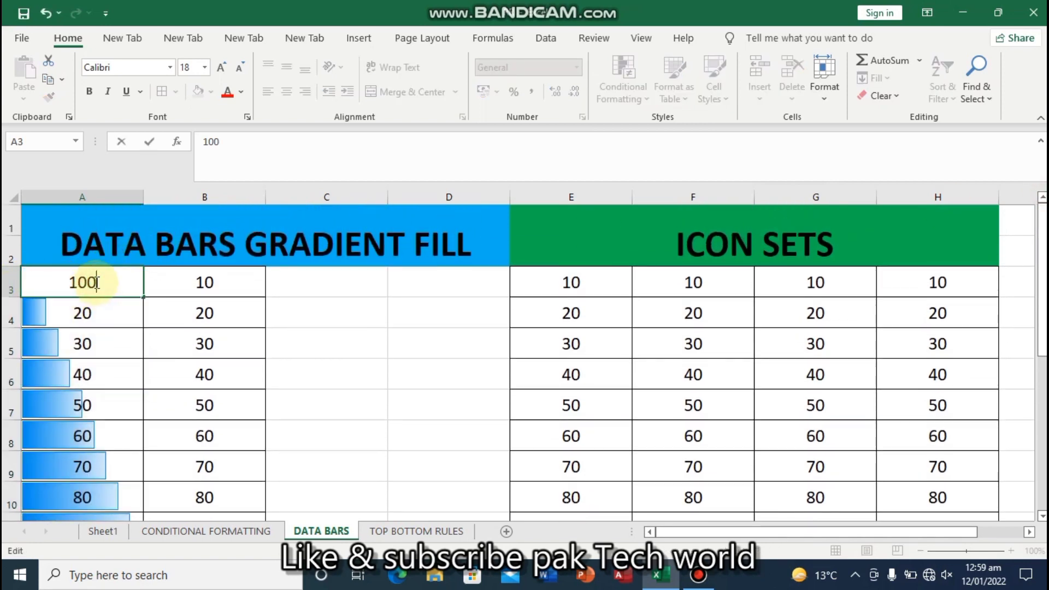
{"action": "key", "text": "Return"}
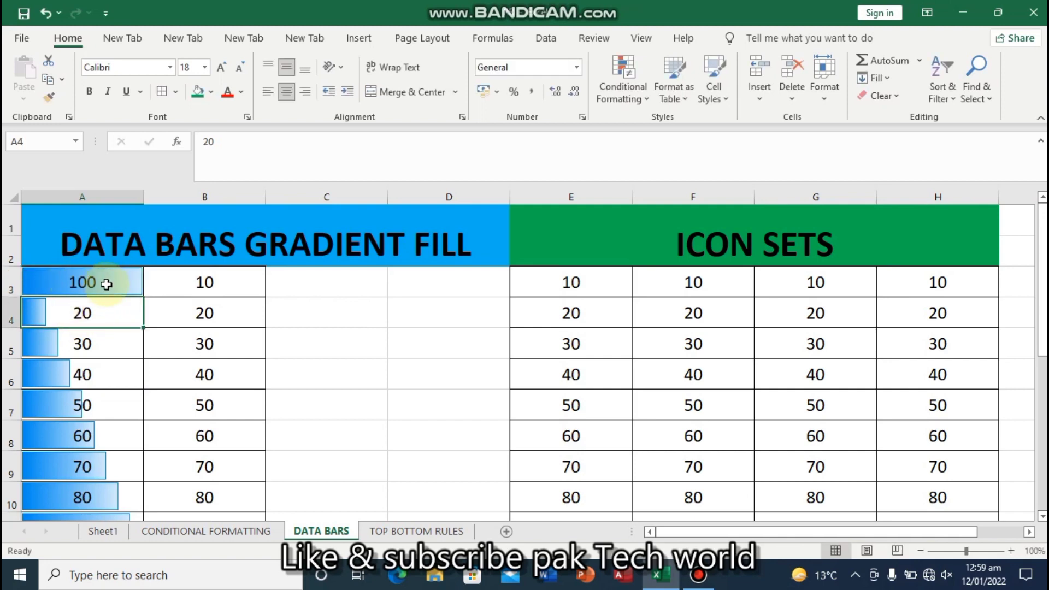
Apply red solid-fill data bars to cells B3:B12 with conditional formatting
{"action": "left_click", "coordinate": [191, 286]}
{"action": "left_click_drag", "start_coordinate": [191, 286], "coordinate": [189, 454]}
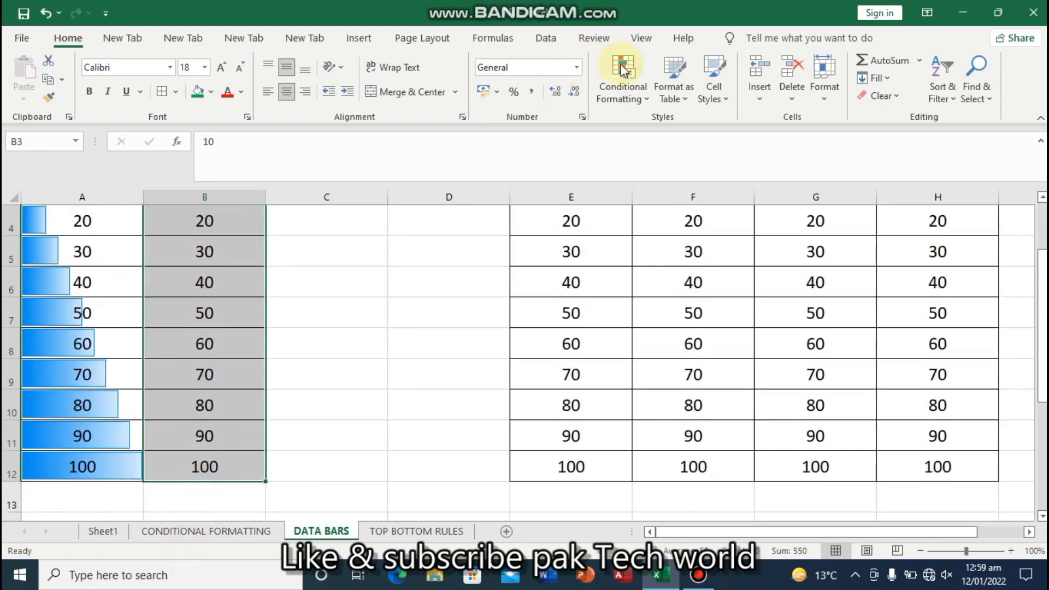
{"action": "left_click", "coordinate": [651, 101]}
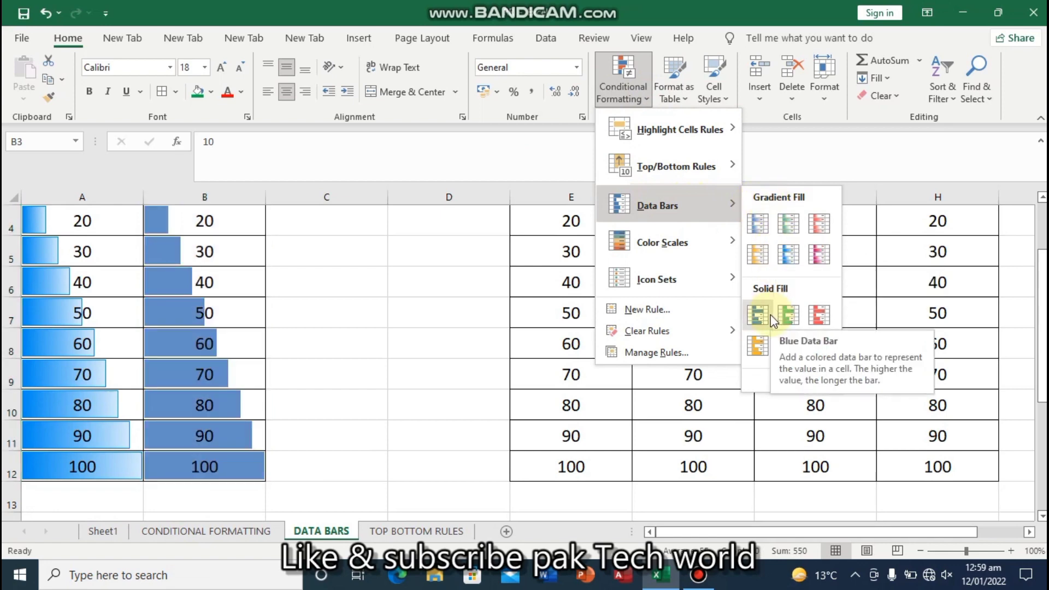
{"action": "left_click", "coordinate": [822, 319]}
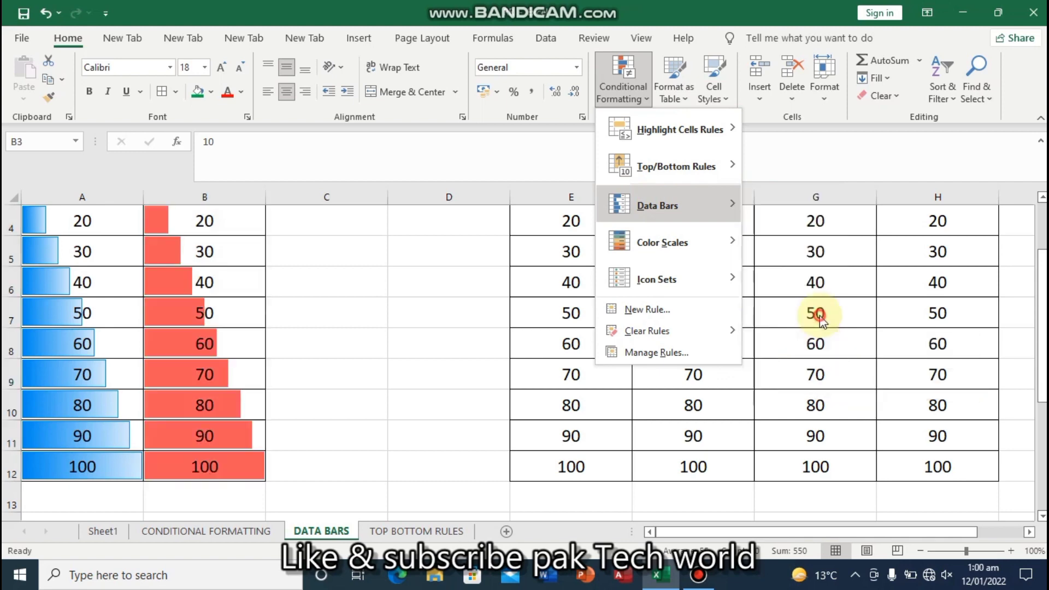
Test the solid data bars by changing cell B3 to 100 and cell B6 to 1
{"action": "scroll", "coordinate": [239, 323], "scroll_direction": "up", "scroll_amount": 1}
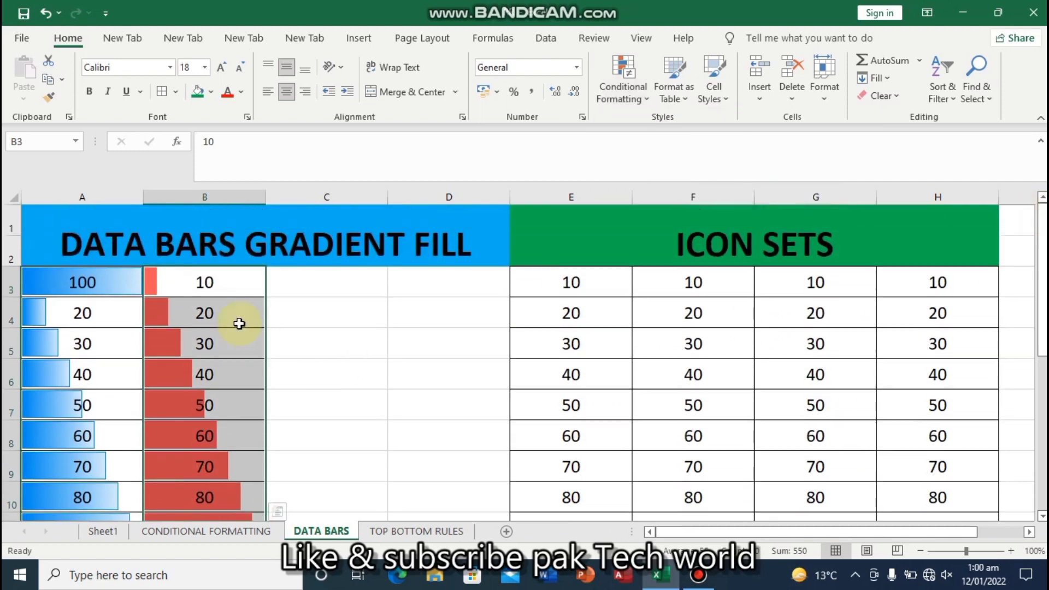
{"action": "double_click", "coordinate": [232, 276]}
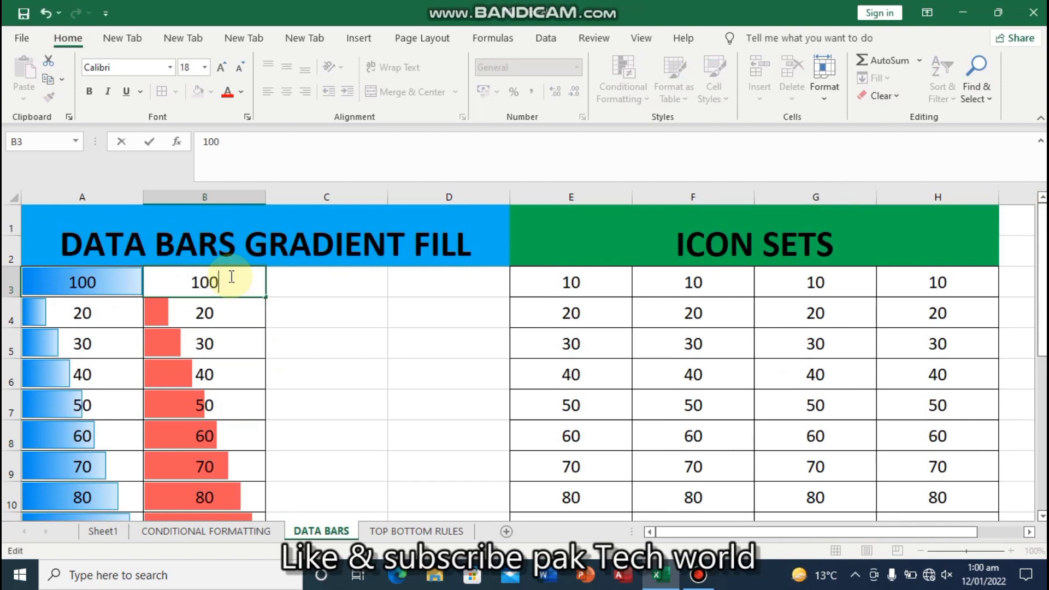
{"action": "key", "text": "Return"}
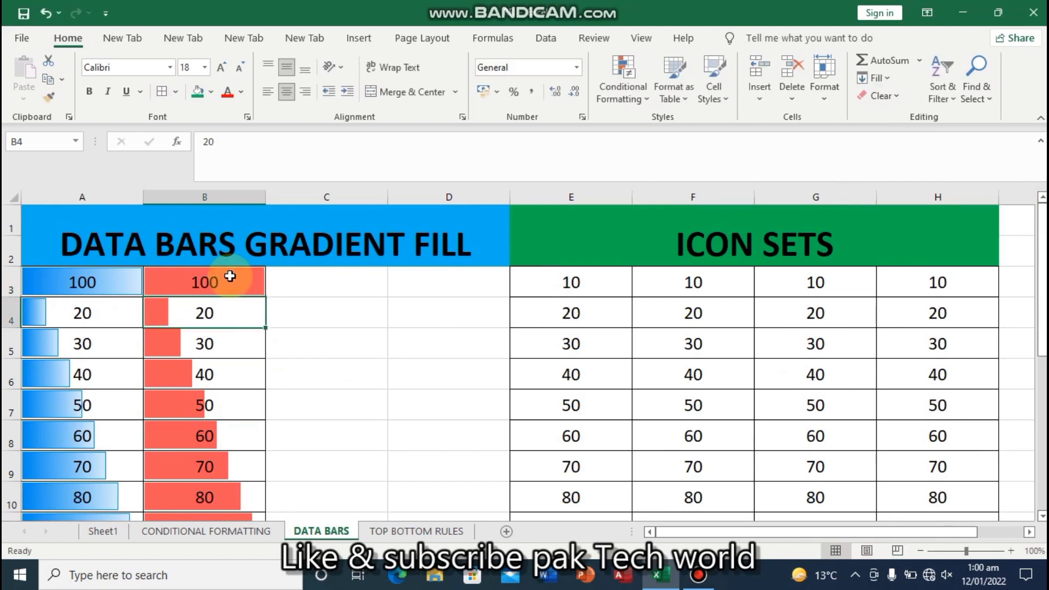
{"action": "left_click", "coordinate": [234, 377]}
{"action": "double_click", "coordinate": [234, 377]}
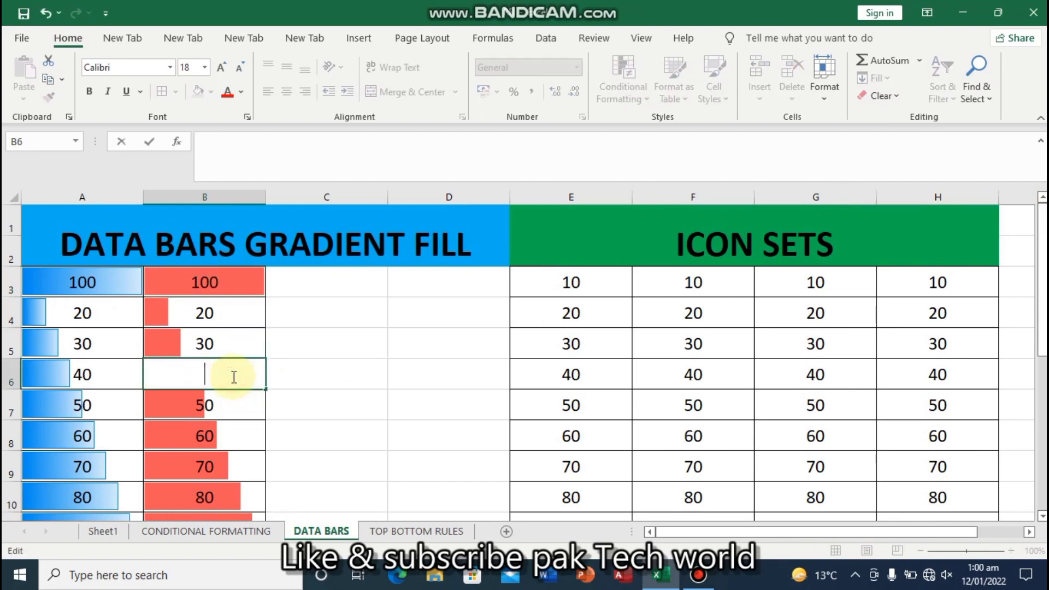
{"action": "type", "text": "1"}
{"action": "key", "text": "Return"}
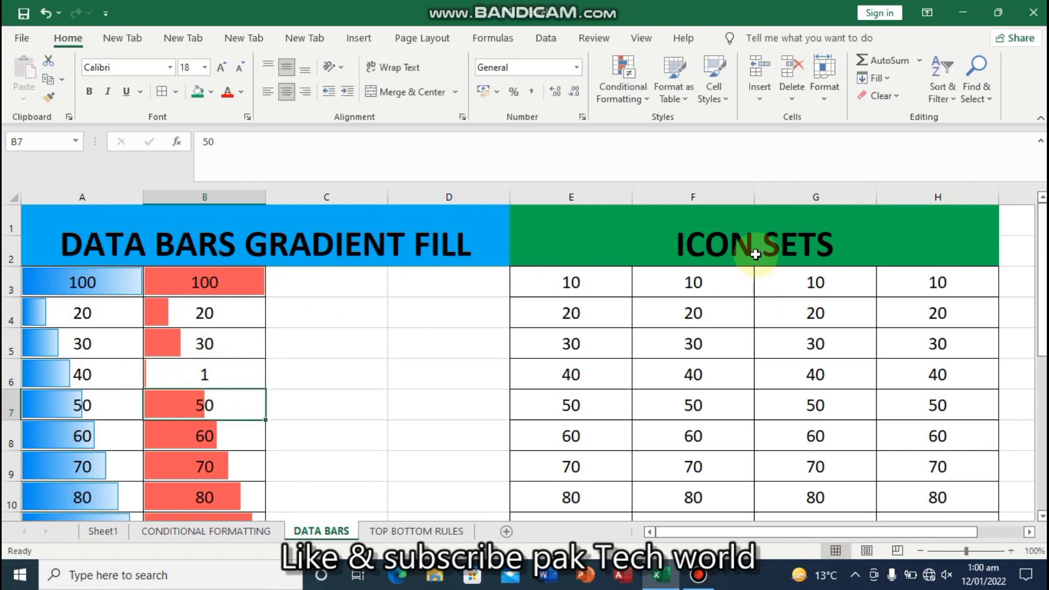
Apply the four-level signal-bar ratings icon set to E3:E12 and check the icons beside the lowest and highest values
{"action": "left_click", "coordinate": [578, 277]}
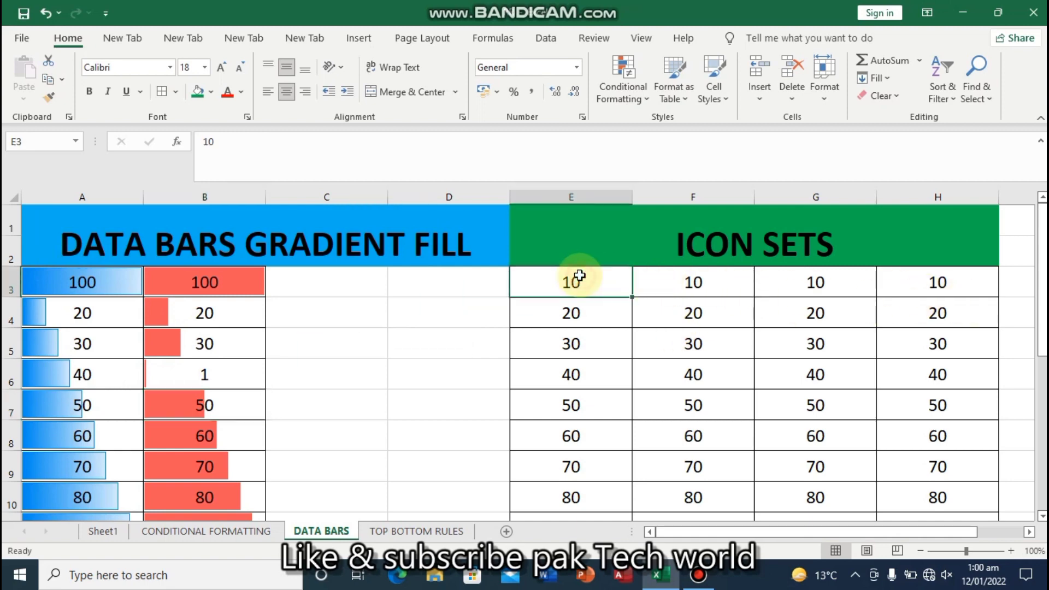
{"action": "left_click", "coordinate": [583, 335]}
{"action": "left_click_drag", "start_coordinate": [572, 283], "coordinate": [576, 471]}
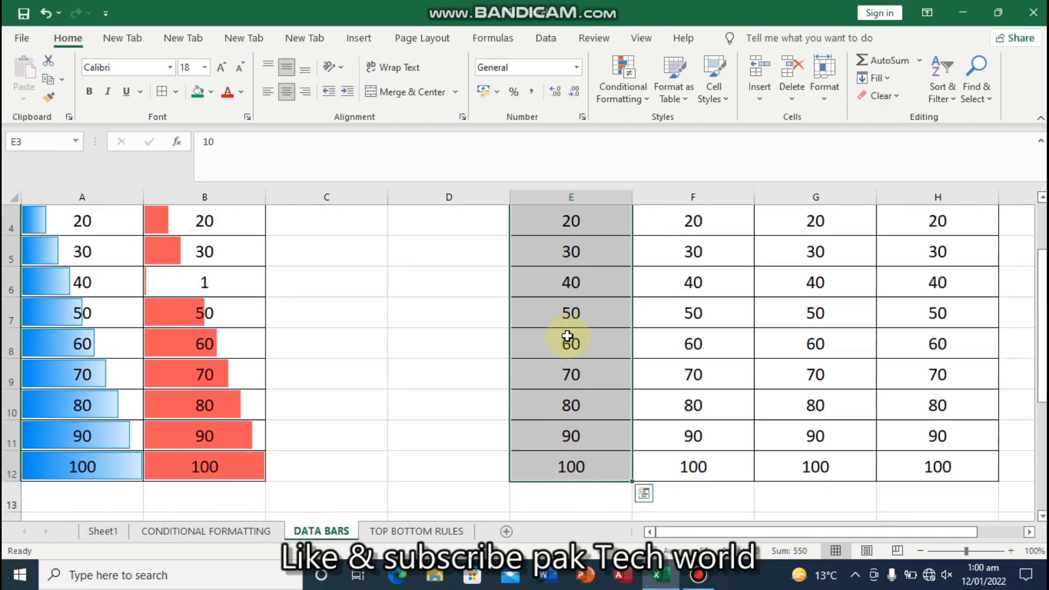
{"action": "left_click", "coordinate": [646, 100]}
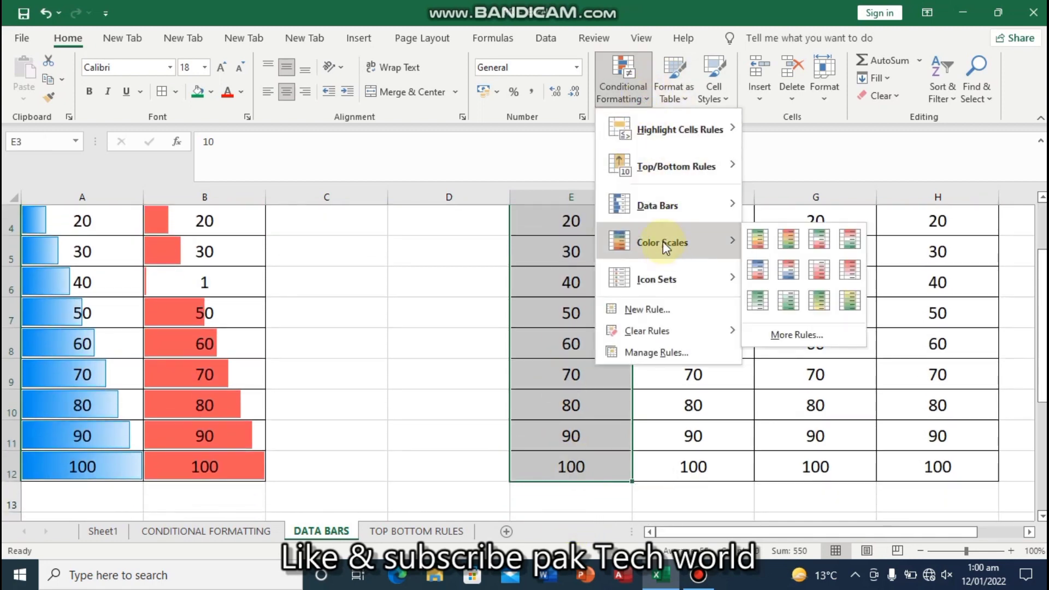
{"action": "mouse_move", "coordinate": [679, 252]}
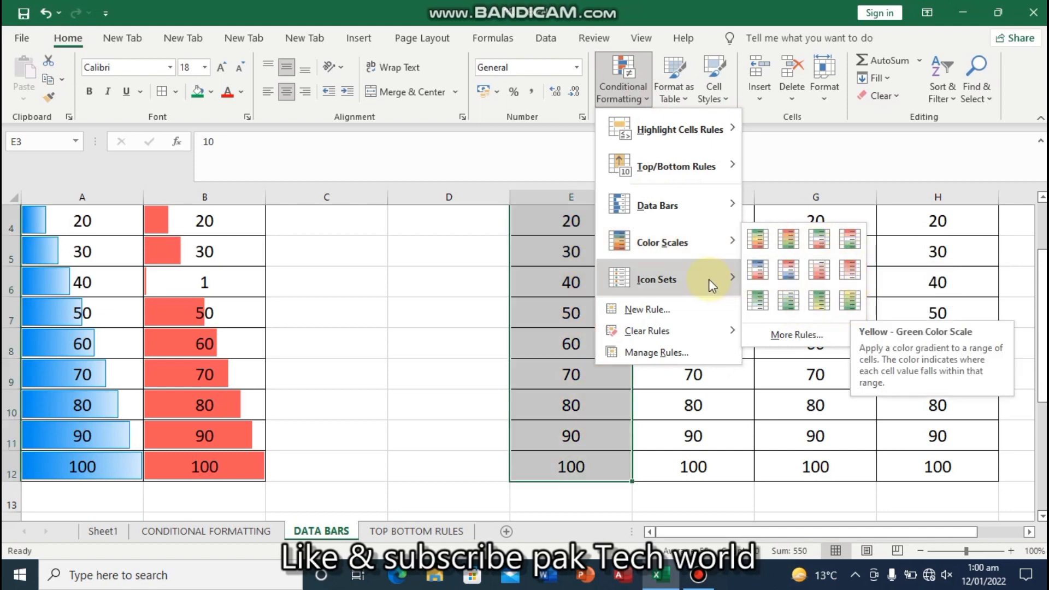
{"action": "mouse_move", "coordinate": [707, 280]}
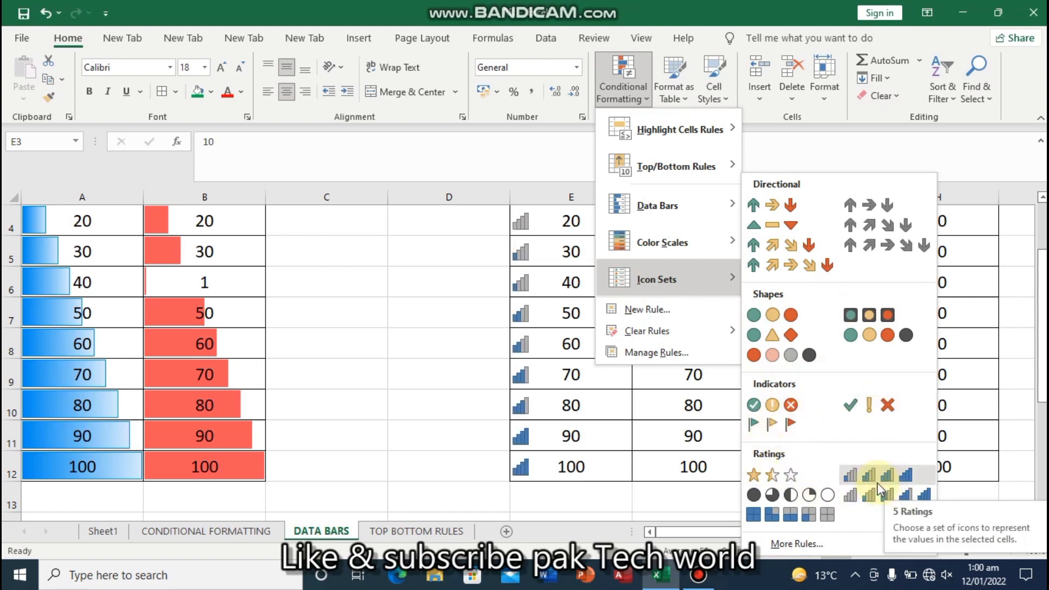
{"action": "left_click", "coordinate": [846, 478]}
{"action": "scroll", "coordinate": [1043, 224], "scroll_direction": "up", "scroll_amount": 1}
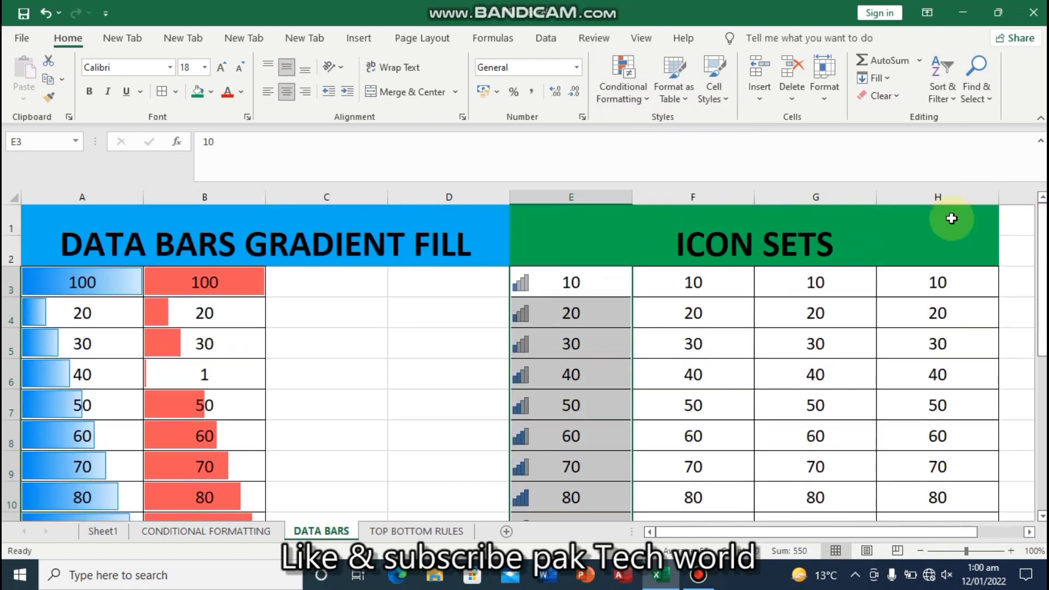
{"action": "left_click", "coordinate": [574, 282]}
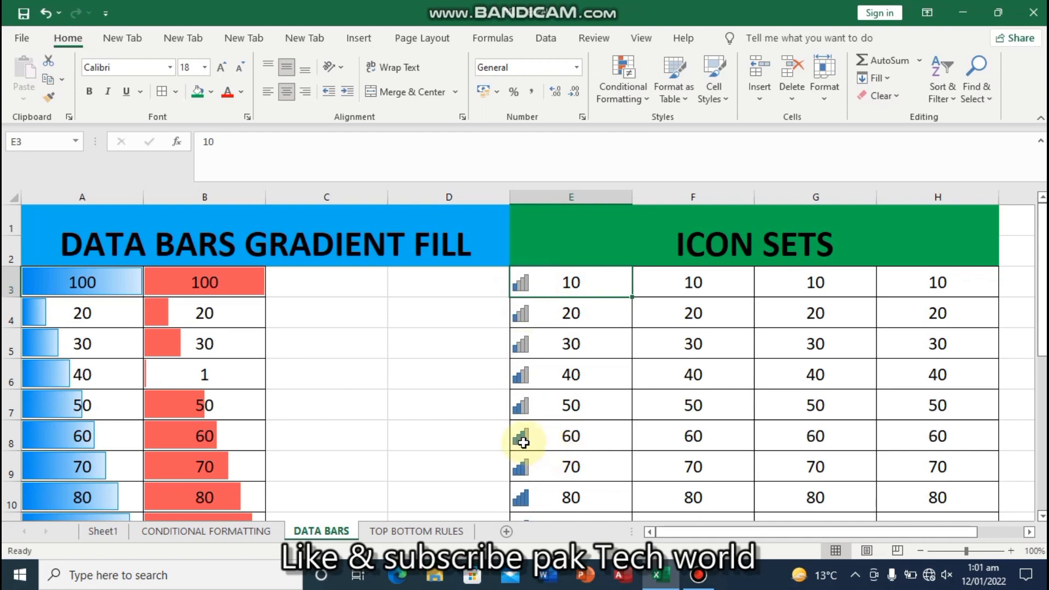
{"action": "scroll", "coordinate": [1043, 517], "scroll_direction": "down", "scroll_amount": 1}
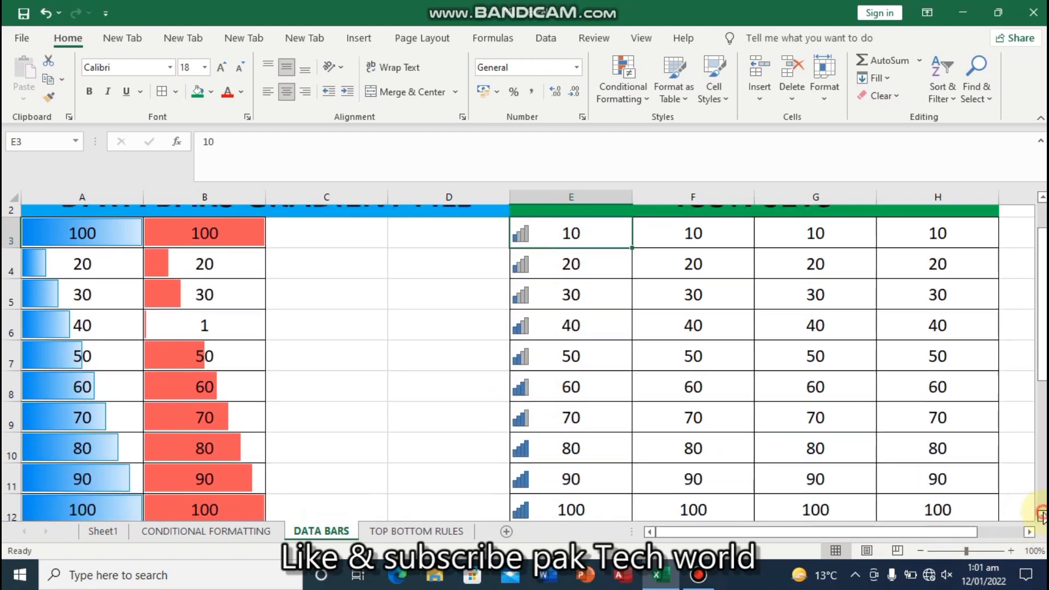
{"action": "left_click", "coordinate": [568, 465]}
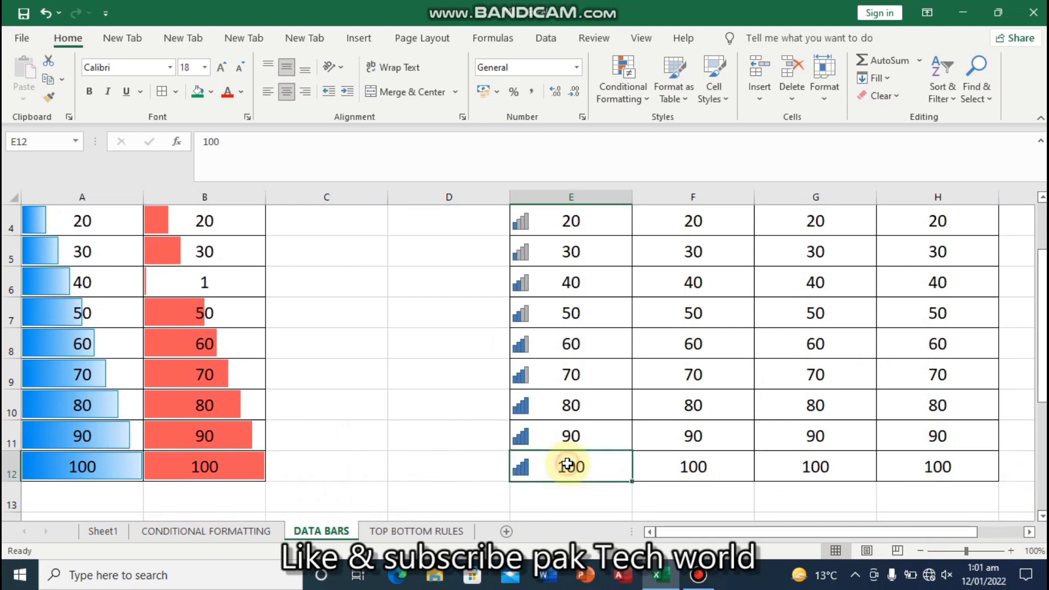
Apply the uncircled check mark, exclamation mark and cross icon set to F3:F12 and review its icons down the column
{"action": "scroll", "coordinate": [665, 299], "scroll_direction": "up", "scroll_amount": 1}
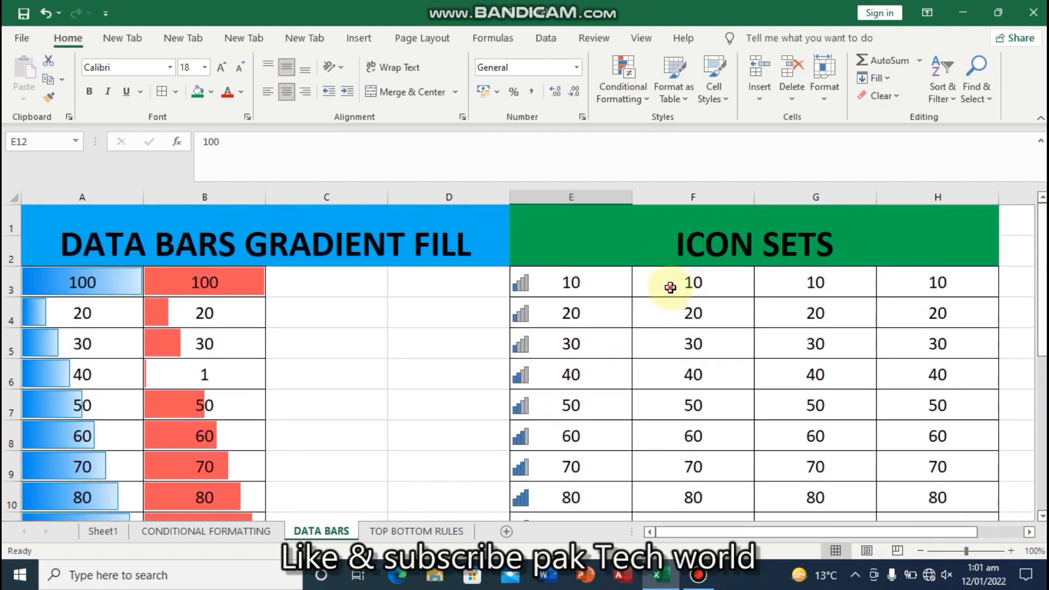
{"action": "left_click_drag", "start_coordinate": [670, 288], "coordinate": [707, 463]}
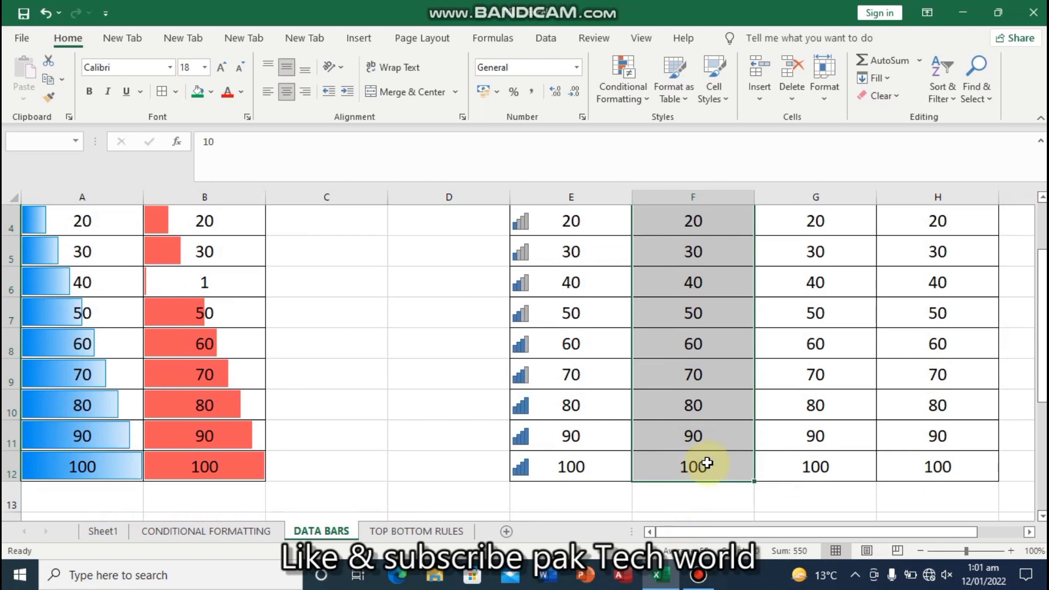
{"action": "left_click", "coordinate": [649, 104]}
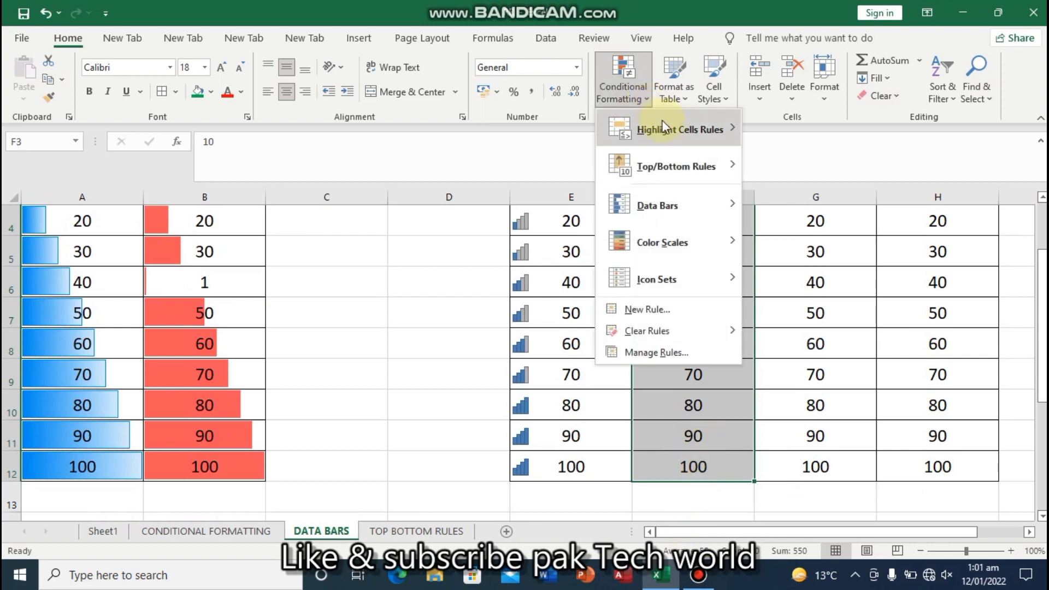
{"action": "mouse_move", "coordinate": [663, 121]}
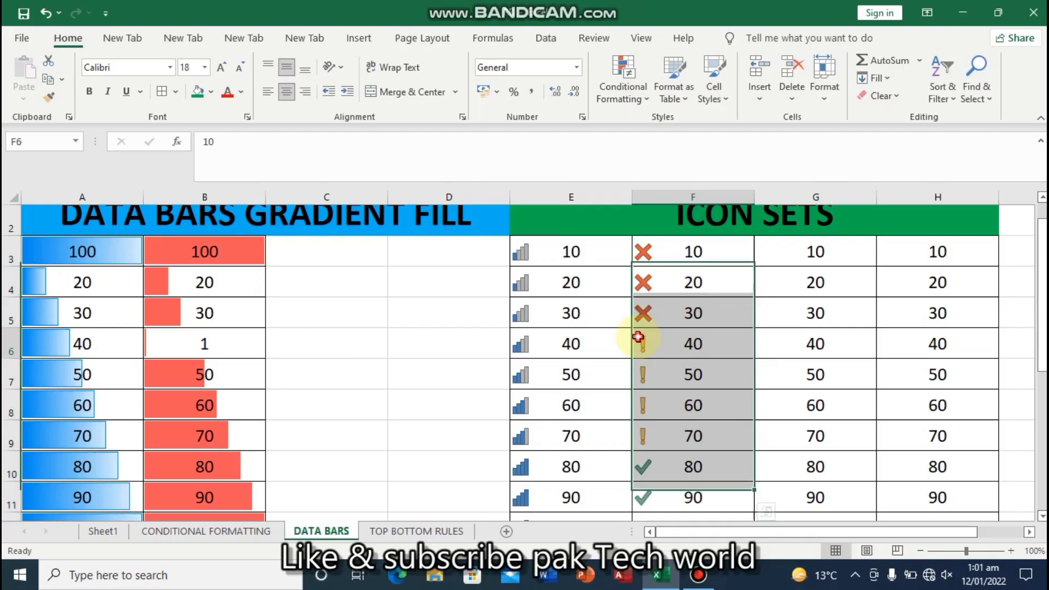
{"action": "left_click", "coordinate": [639, 339]}
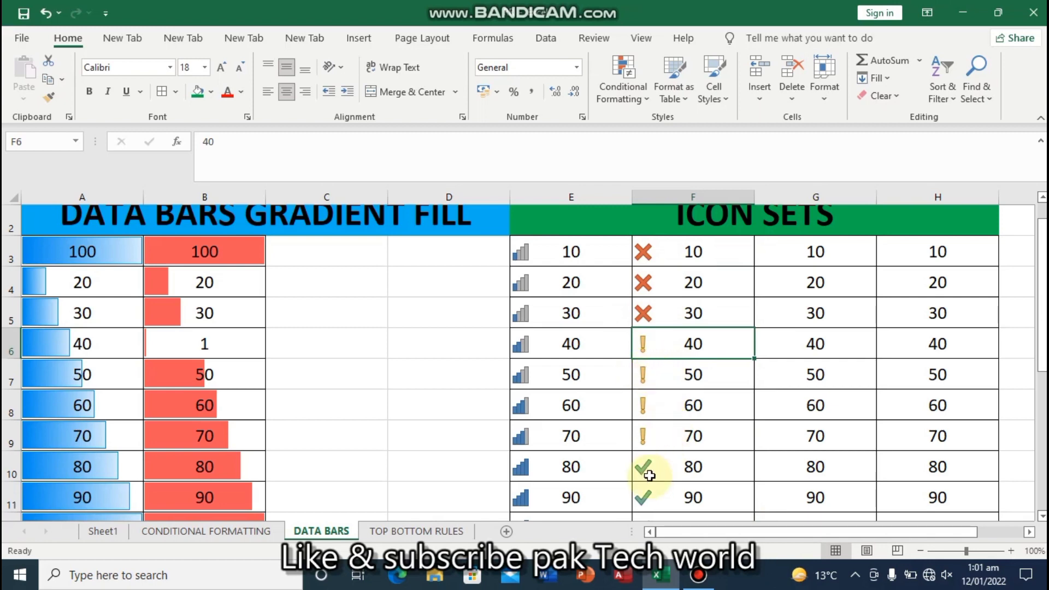
{"action": "left_click", "coordinate": [1043, 517]}
{"action": "left_click", "coordinate": [1044, 518]}
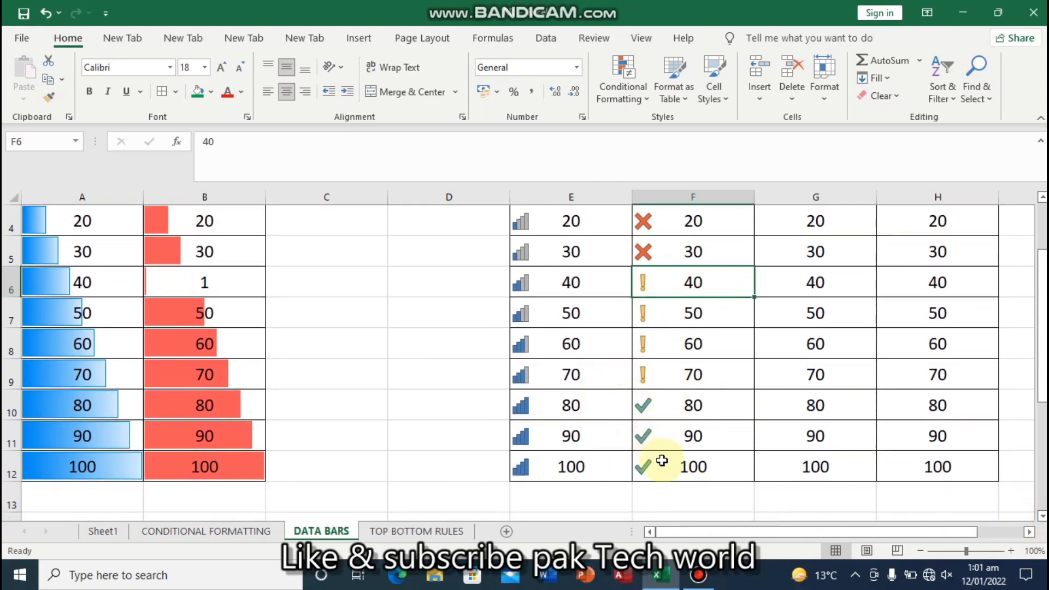
Apply the four-circle green, yellow, red and black shapes icon set to G3:G12 with conditional formatting
{"action": "scroll", "coordinate": [1040, 224], "scroll_direction": "up", "scroll_amount": 1}
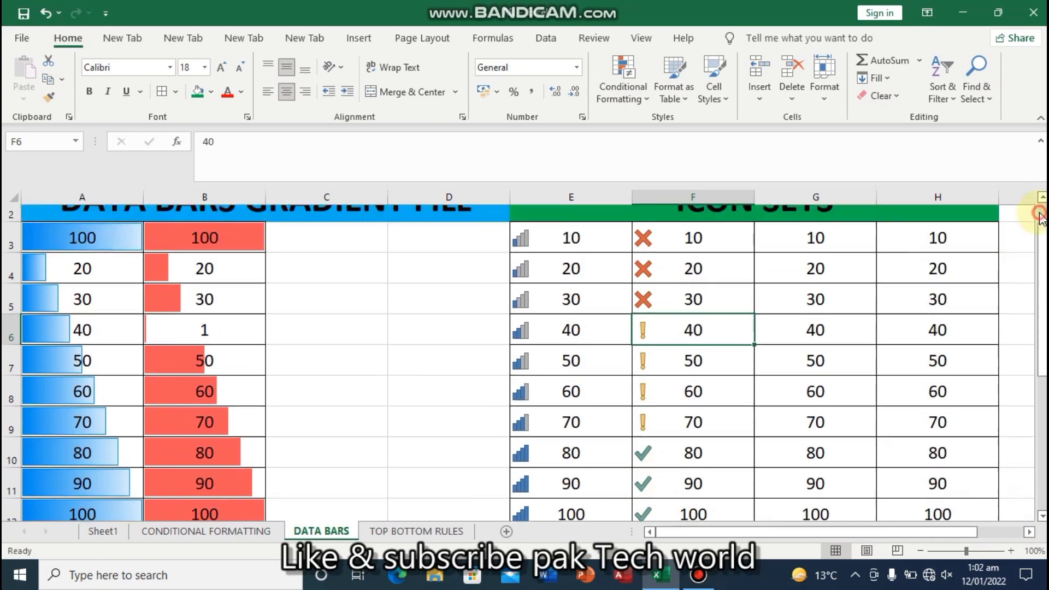
{"action": "left_click", "coordinate": [792, 278]}
{"action": "left_click_drag", "start_coordinate": [798, 320], "coordinate": [825, 464]}
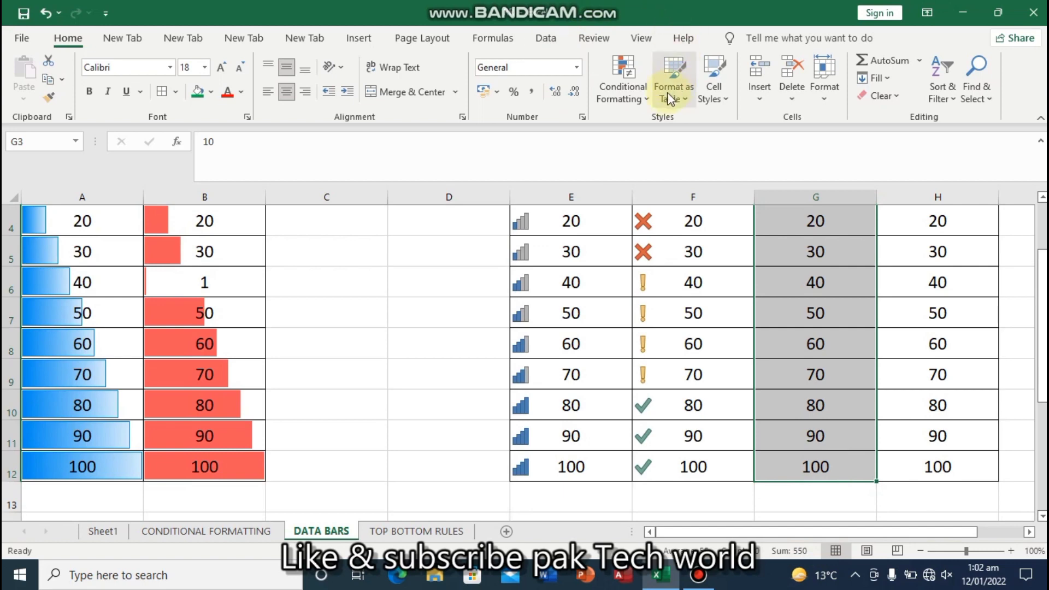
{"action": "left_click", "coordinate": [648, 98]}
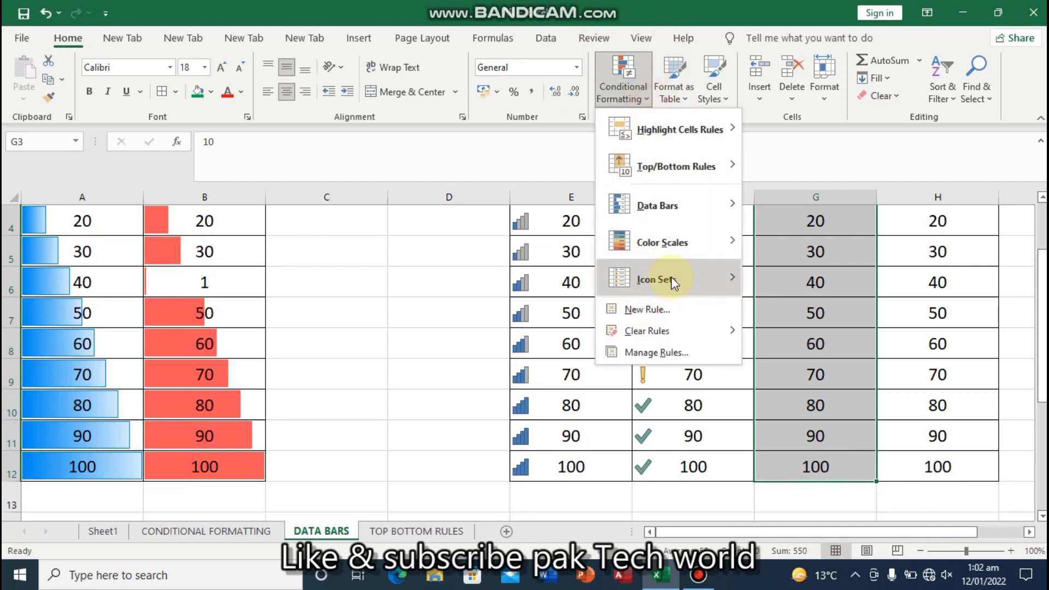
{"action": "mouse_move", "coordinate": [672, 278]}
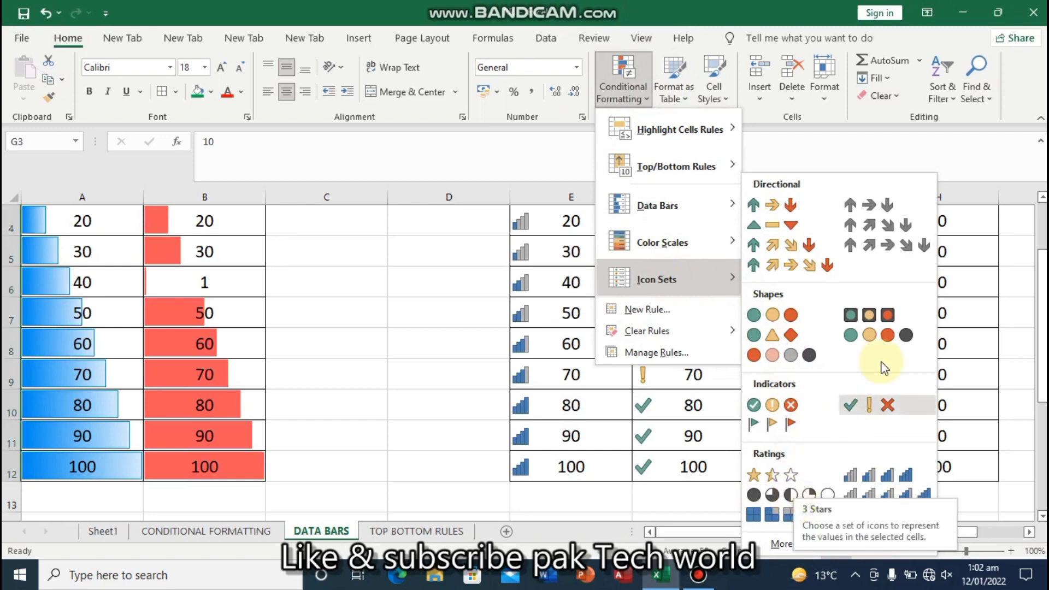
{"action": "left_click", "coordinate": [894, 337]}
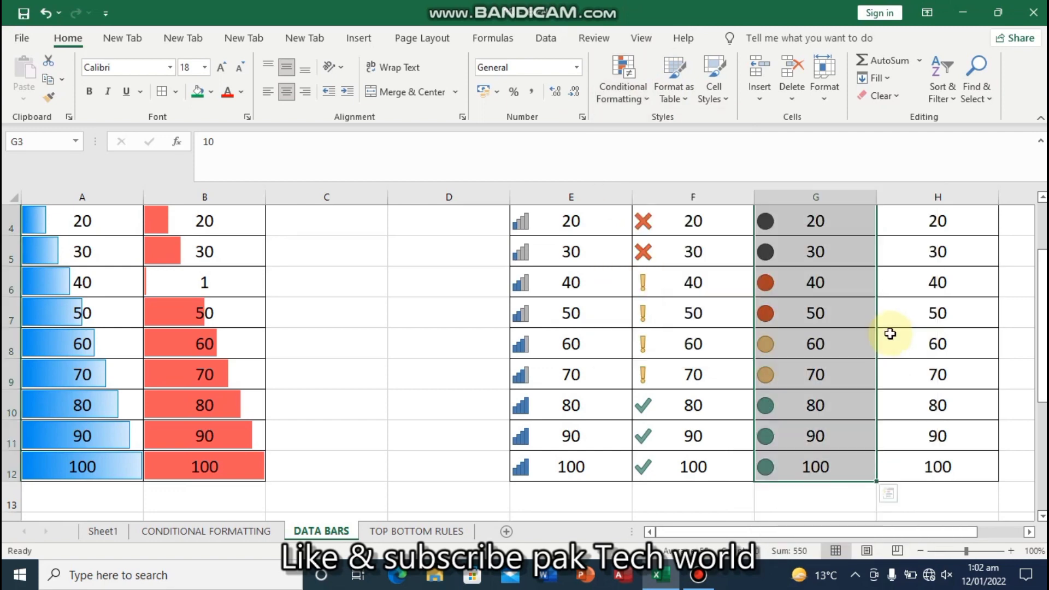
Test the circle icons by changing cell G3 to 100
{"action": "left_click", "coordinate": [1042, 197]}
{"action": "left_click", "coordinate": [785, 233]}
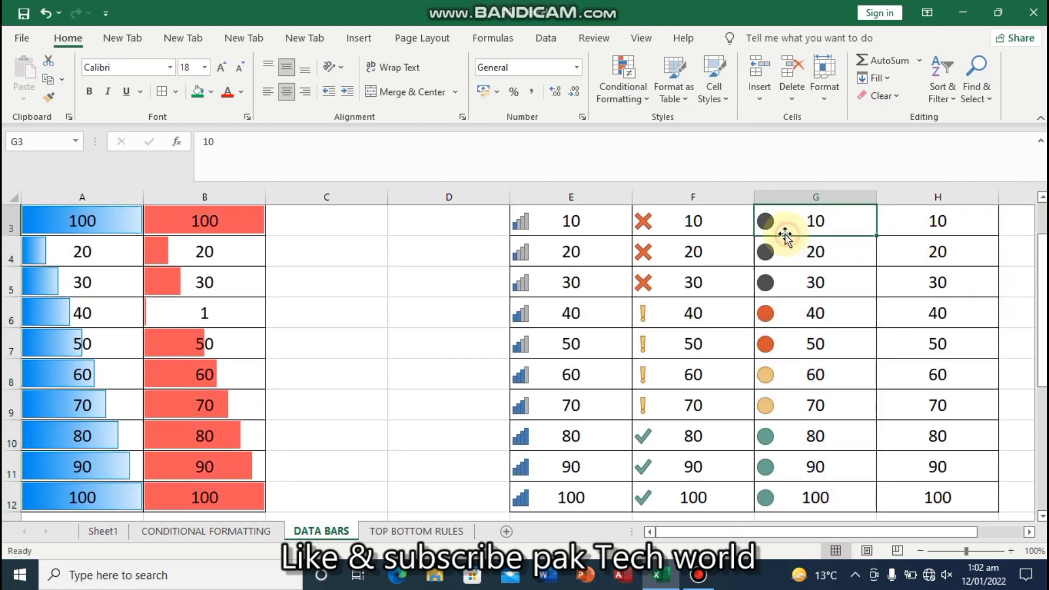
{"action": "double_click", "coordinate": [844, 226]}
{"action": "key", "text": "Return"}
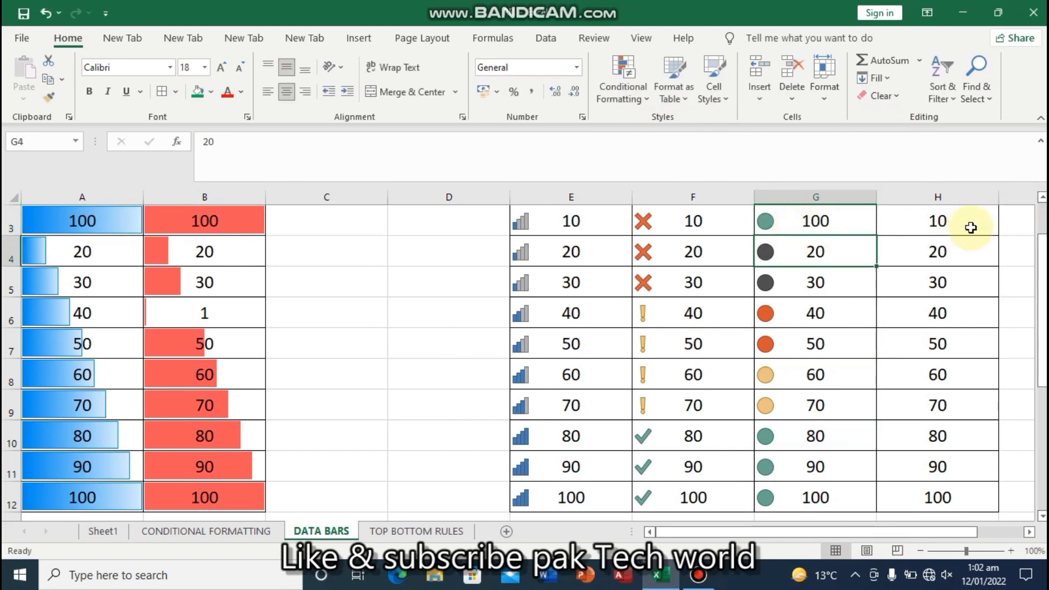
Try the five-level quarter-circle ratings icon set on H3:H12, and replace it with the three-star ratings set
{"action": "scroll", "coordinate": [956, 253], "scroll_direction": "up", "scroll_amount": 1}
{"action": "left_click_drag", "start_coordinate": [933, 282], "coordinate": [941, 466]}
{"action": "left_click", "coordinate": [623, 82]}
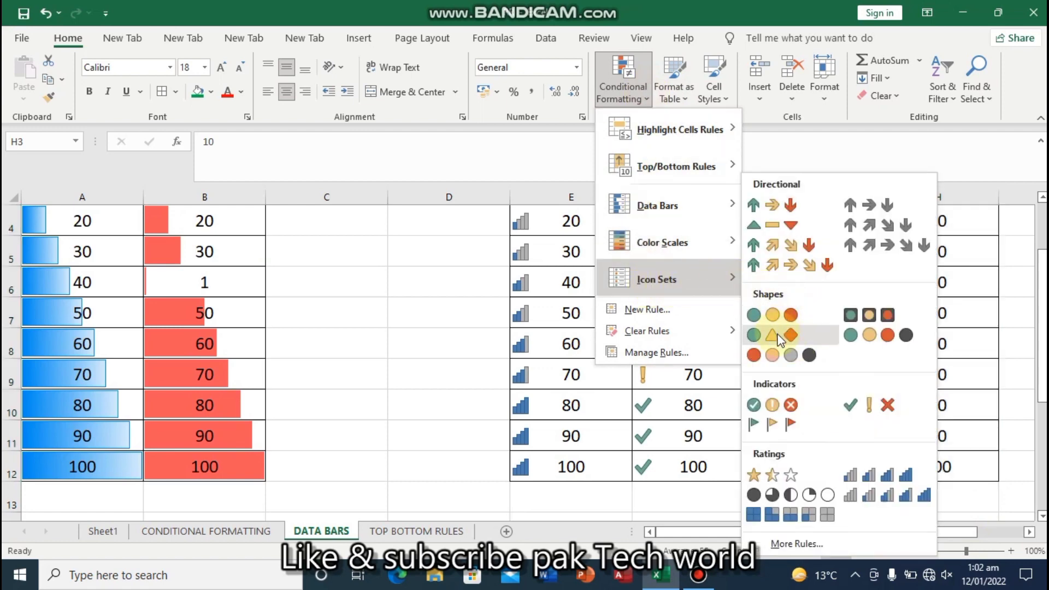
{"action": "left_click", "coordinate": [793, 493]}
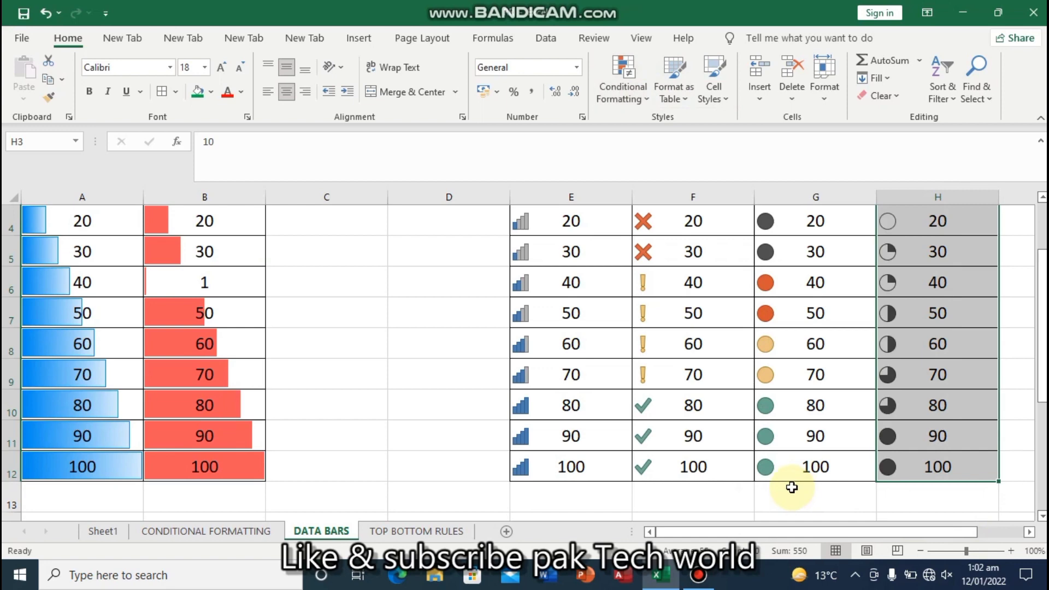
{"action": "left_click", "coordinate": [644, 97]}
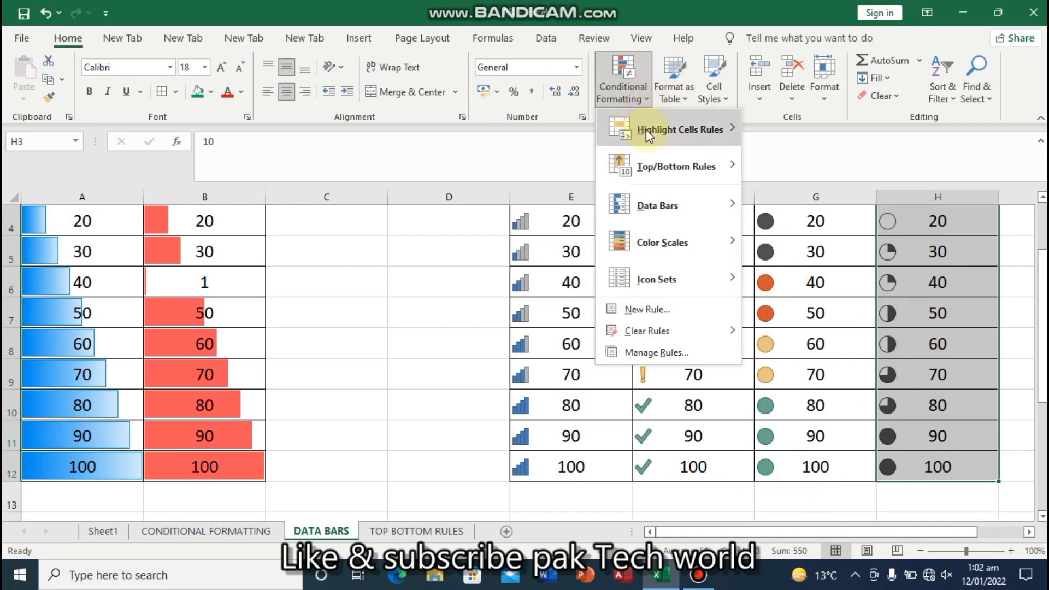
{"action": "mouse_move", "coordinate": [656, 278]}
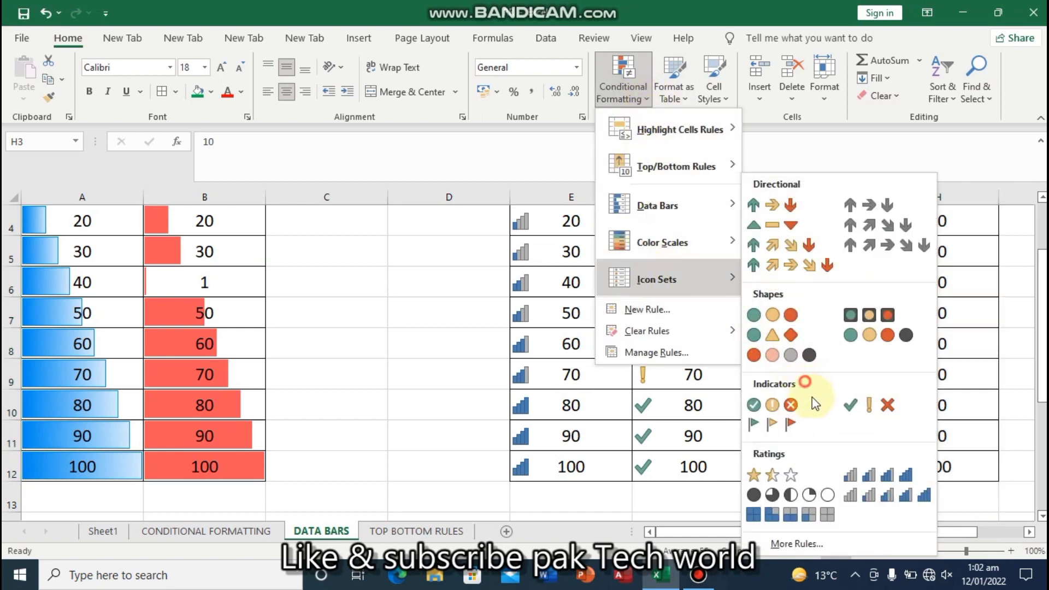
{"action": "left_click", "coordinate": [792, 476]}
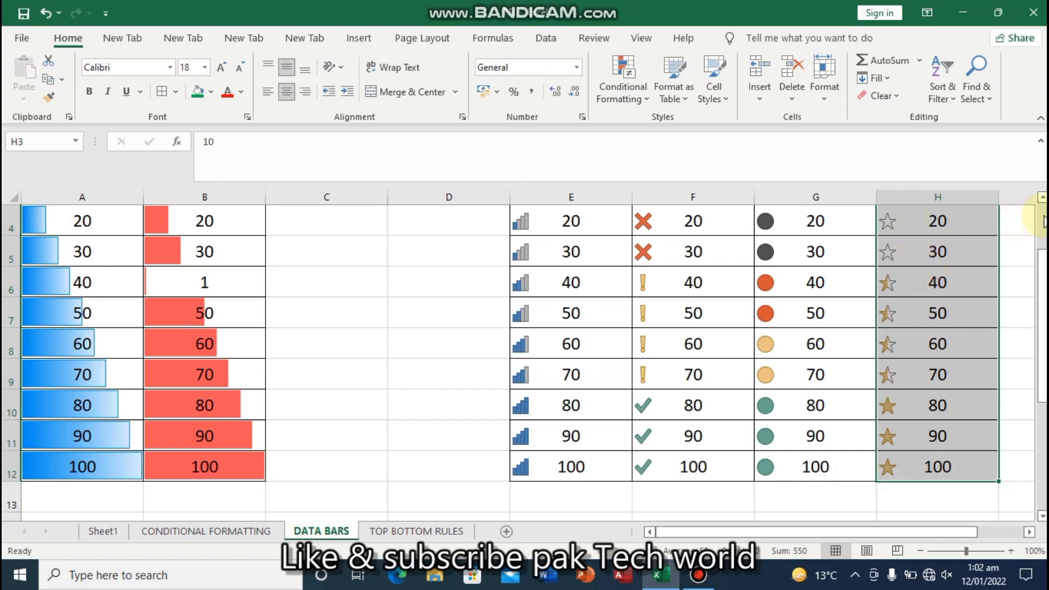
Start a custom sort of the icon set data in E3:H12 with Column E as the sort column
{"action": "scroll", "coordinate": [1041, 221], "scroll_direction": "up", "scroll_amount": 1}
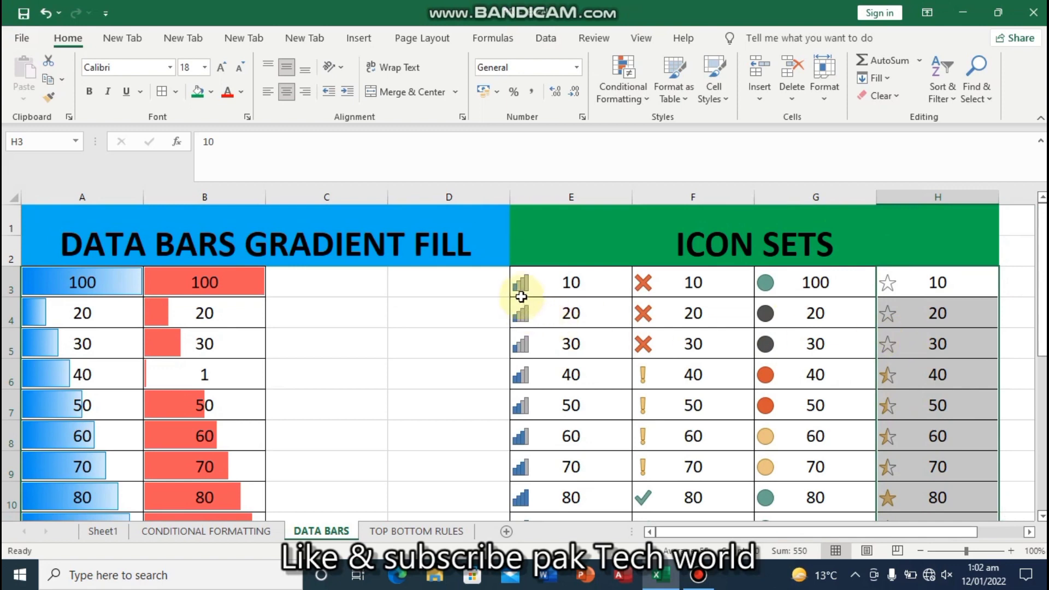
{"action": "left_click_drag", "start_coordinate": [521, 282], "coordinate": [618, 323]}
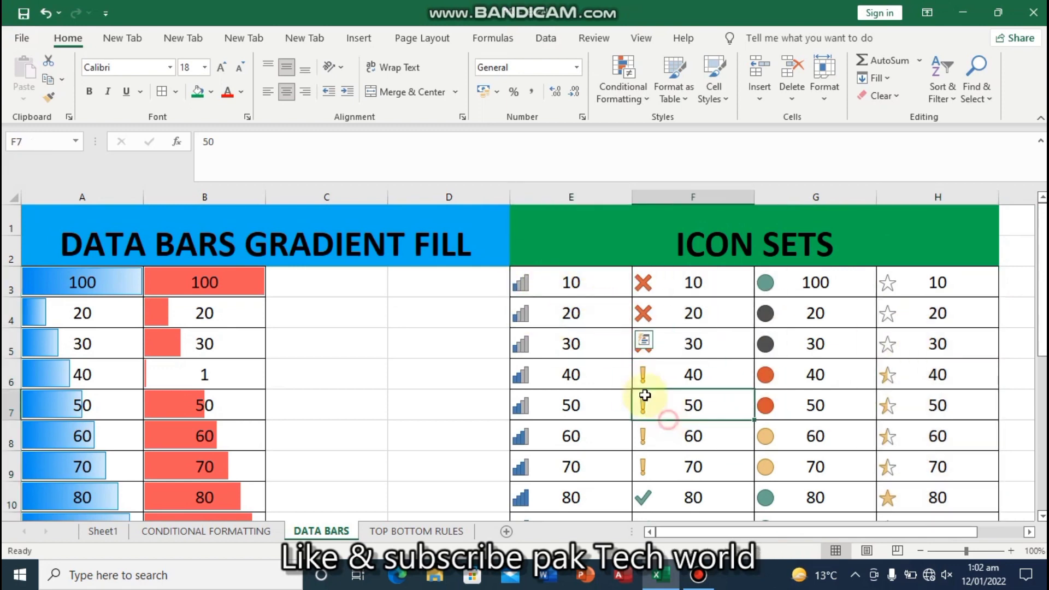
{"action": "mouse_move", "coordinate": [543, 284]}
{"action": "left_mouse_down"}
{"action": "mouse_move", "coordinate": [811, 377]}
{"action": "mouse_move", "coordinate": [936, 464]}
{"action": "mouse_move", "coordinate": [947, 535]}
{"action": "mouse_move", "coordinate": [927, 452]}
{"action": "left_mouse_up"}
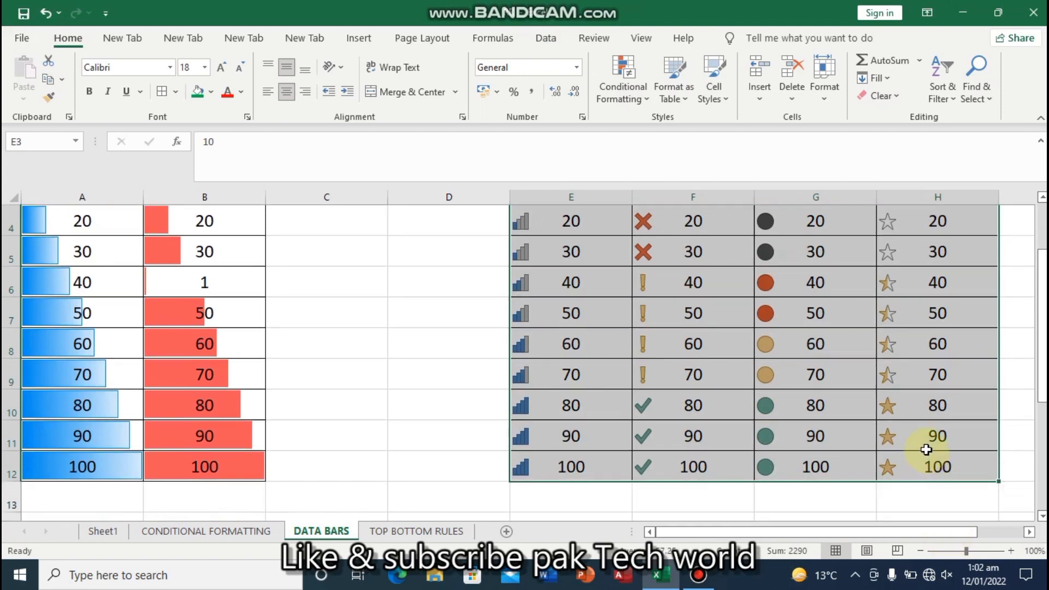
{"action": "left_click", "coordinate": [945, 91]}
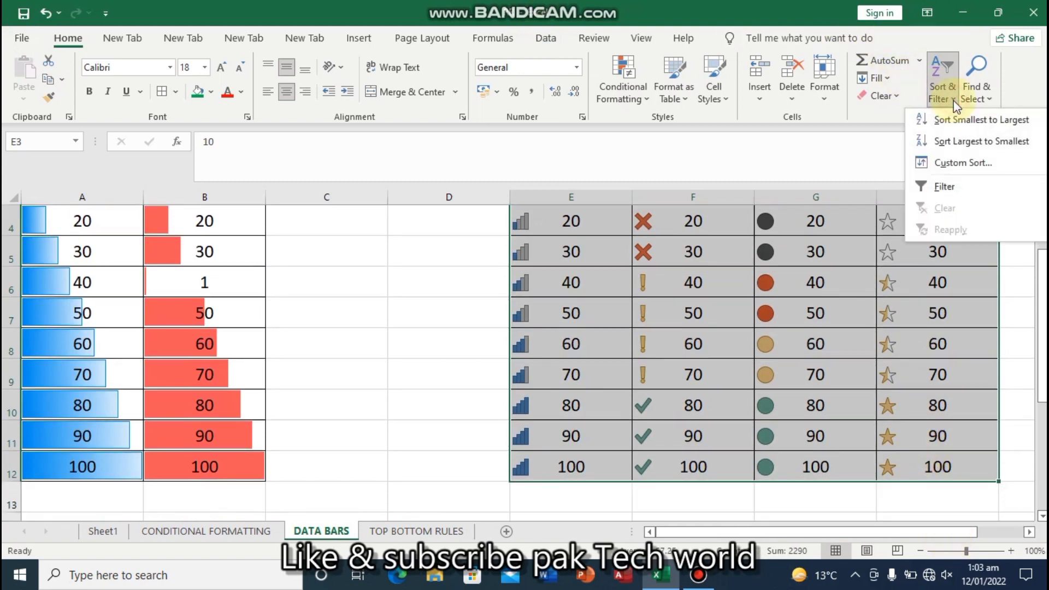
{"action": "left_click", "coordinate": [962, 163]}
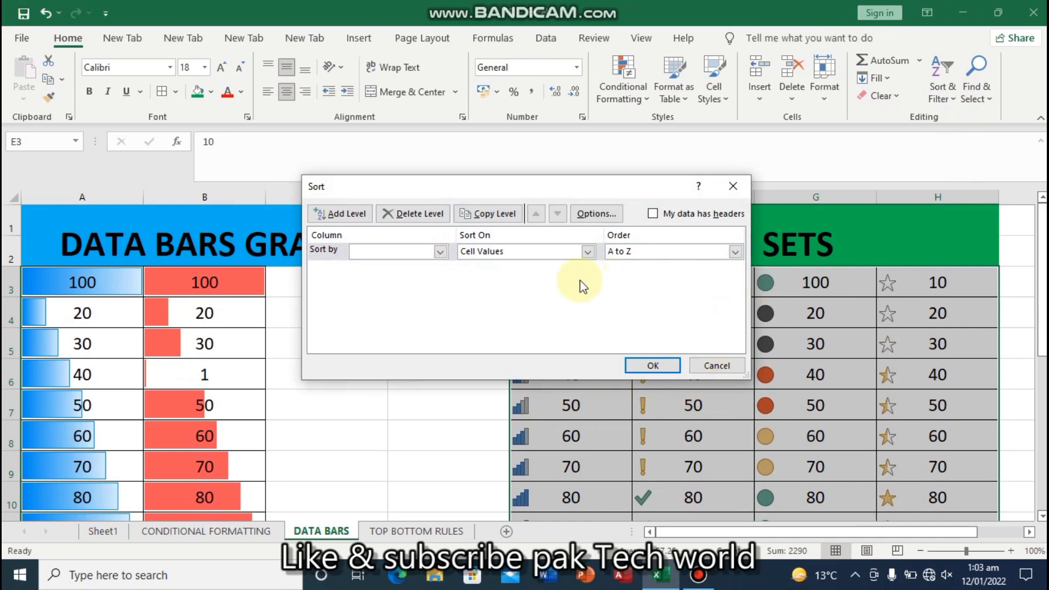
{"action": "left_click", "coordinate": [440, 253]}
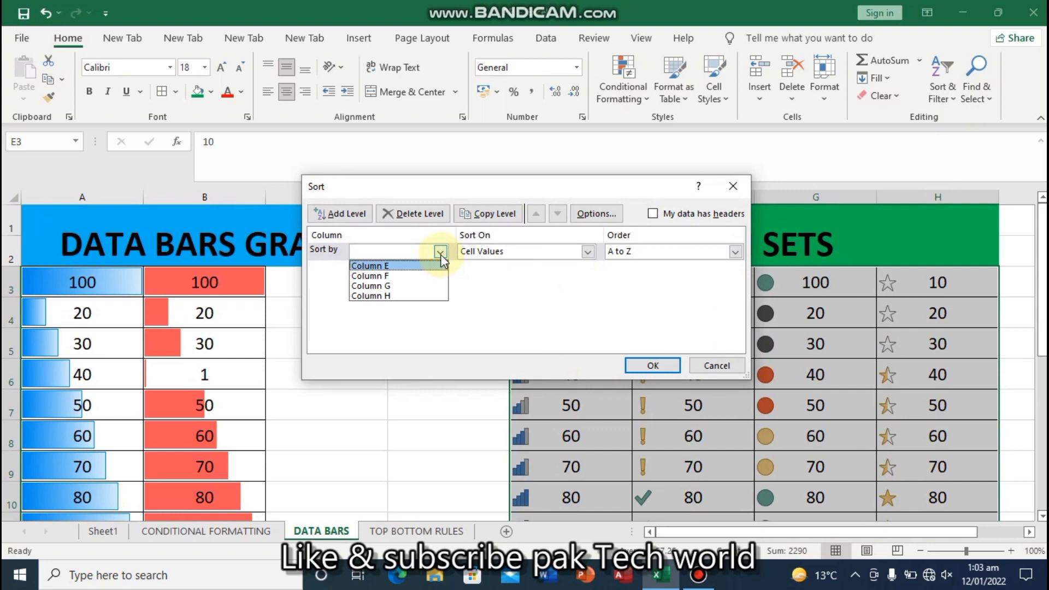
{"action": "left_click", "coordinate": [418, 268]}
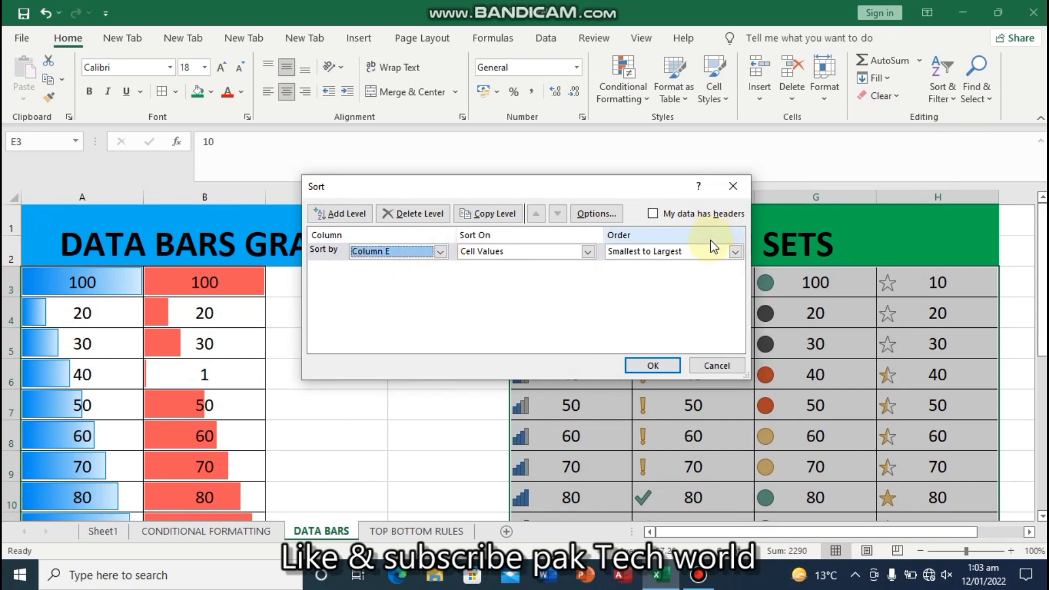
Sort the range on Conditional Formatting Icon with the fully filled signal meter set to On Top
{"action": "left_click", "coordinate": [736, 252]}
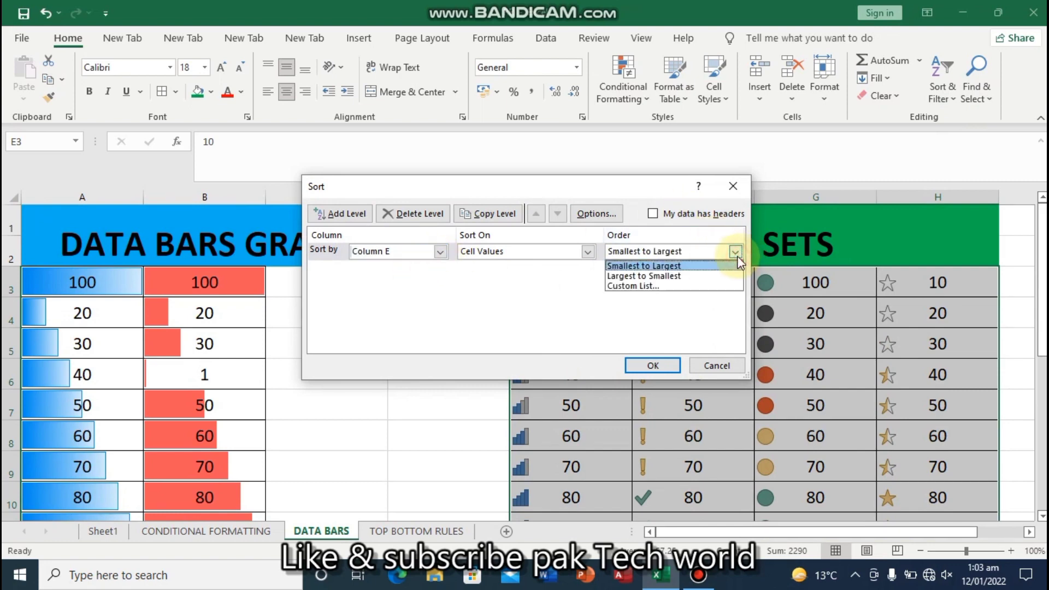
{"action": "left_click", "coordinate": [735, 252]}
{"action": "left_click", "coordinate": [586, 252]}
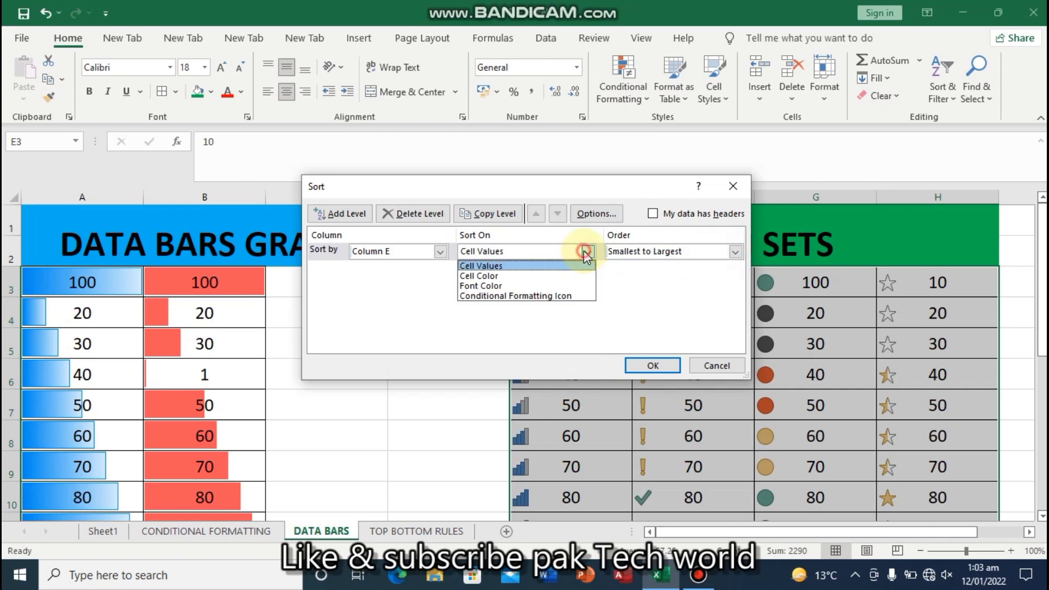
{"action": "left_click", "coordinate": [547, 295]}
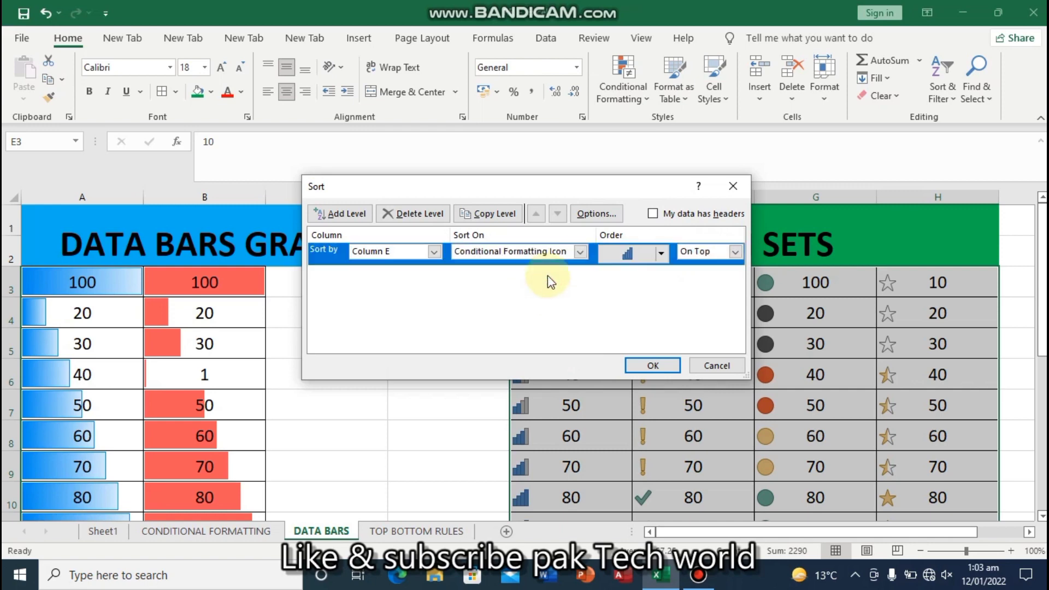
{"action": "left_click", "coordinate": [661, 254]}
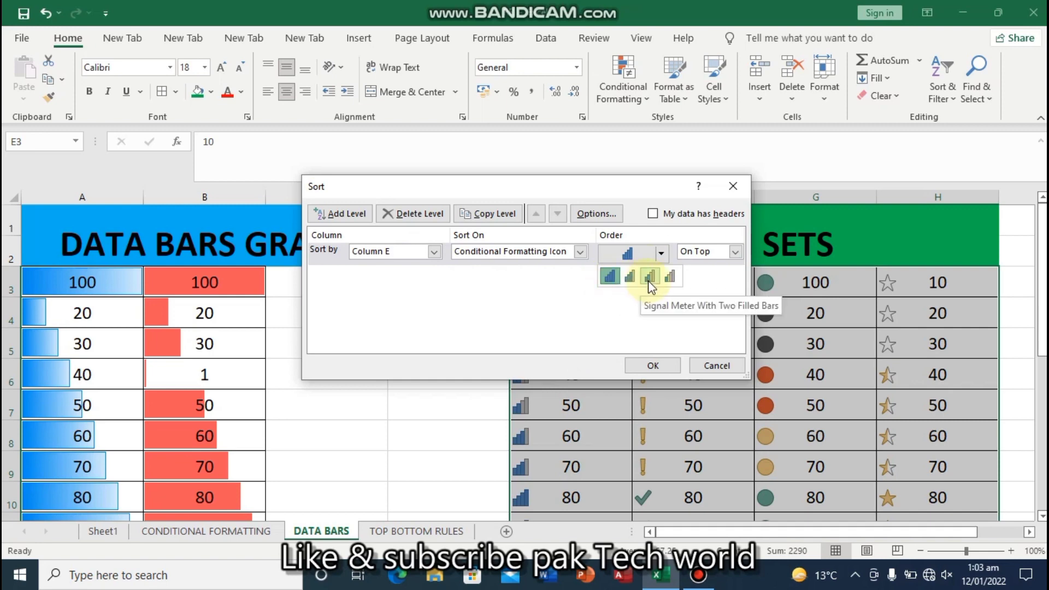
{"action": "left_click", "coordinate": [611, 278]}
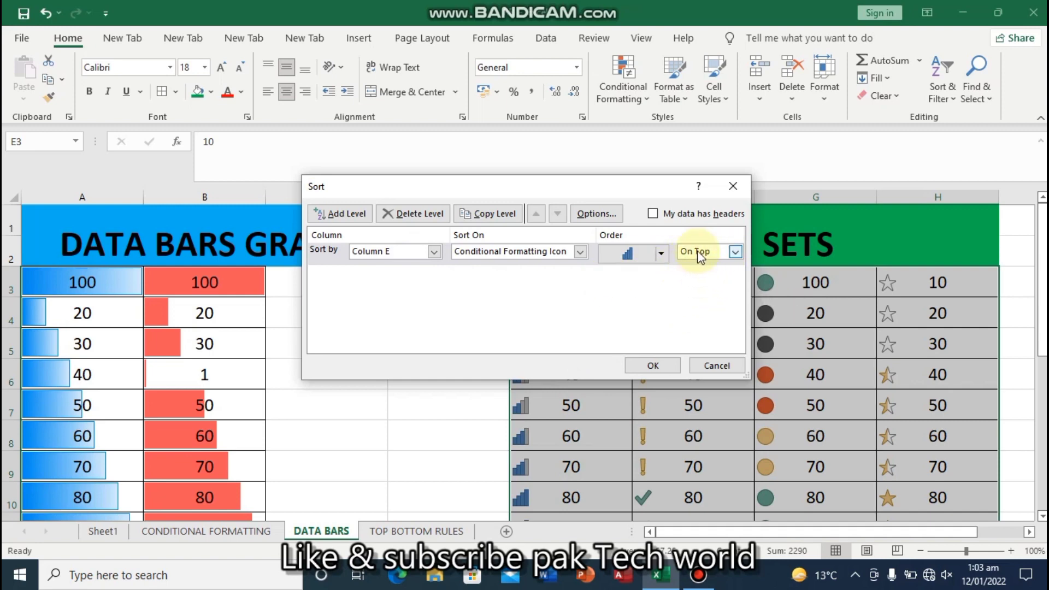
{"action": "left_click", "coordinate": [735, 253]}
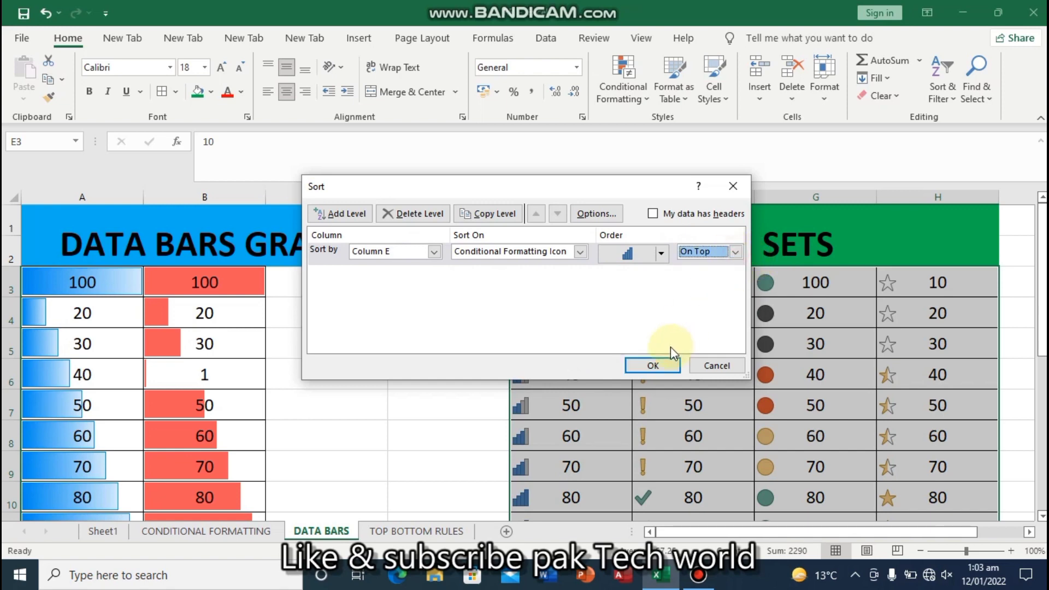
{"action": "left_click", "coordinate": [654, 366]}
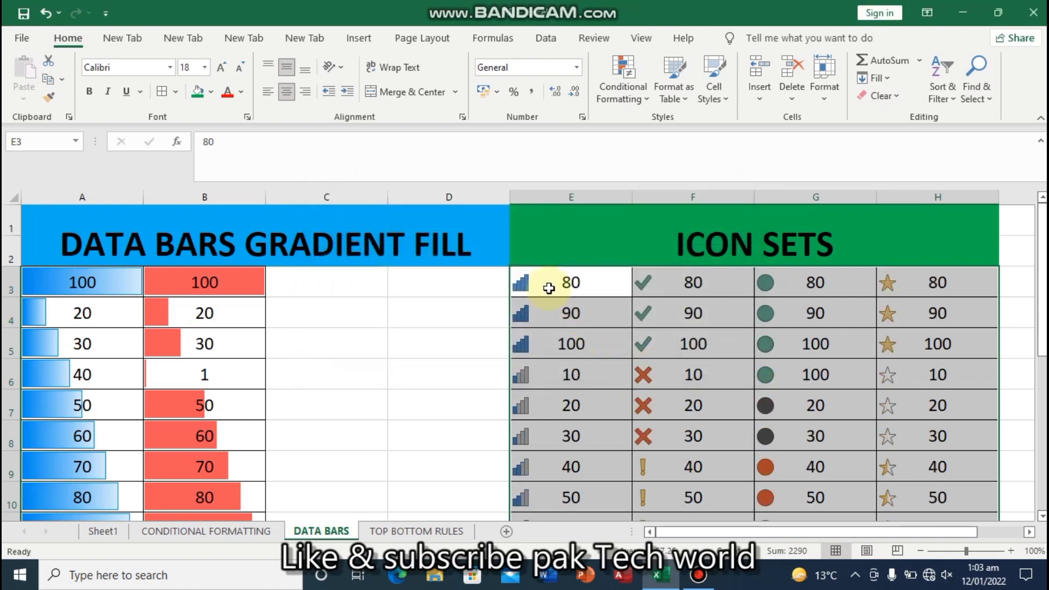
Start a custom sort of F3:F12 only, continuing with the current selection instead of expanding it
{"action": "left_click", "coordinate": [658, 275]}
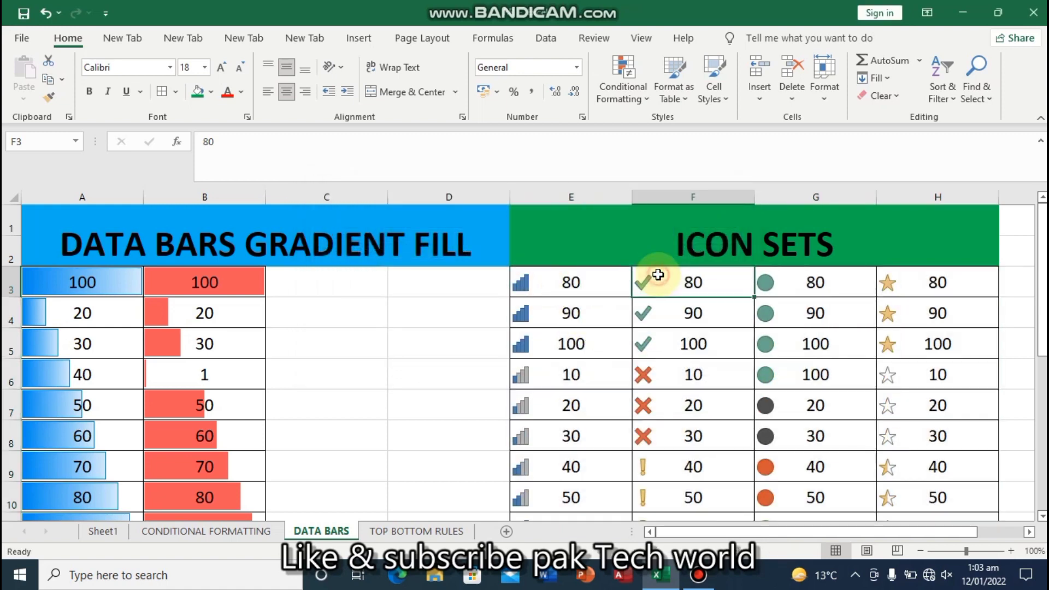
{"action": "left_click_drag", "start_coordinate": [673, 276], "coordinate": [714, 465]}
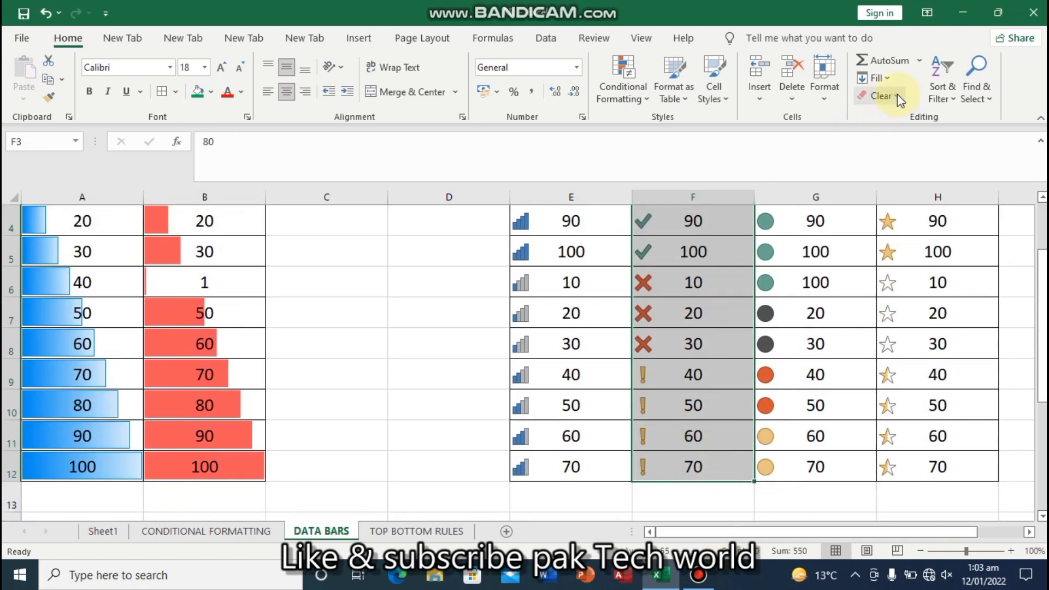
{"action": "left_click", "coordinate": [947, 100]}
{"action": "left_click", "coordinate": [956, 163]}
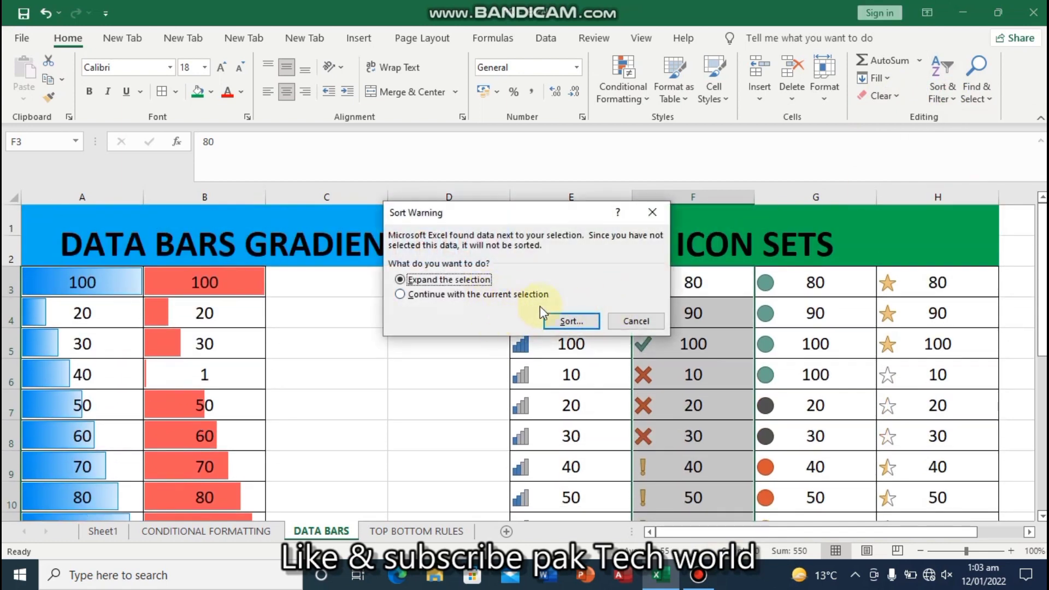
{"action": "left_click", "coordinate": [401, 296]}
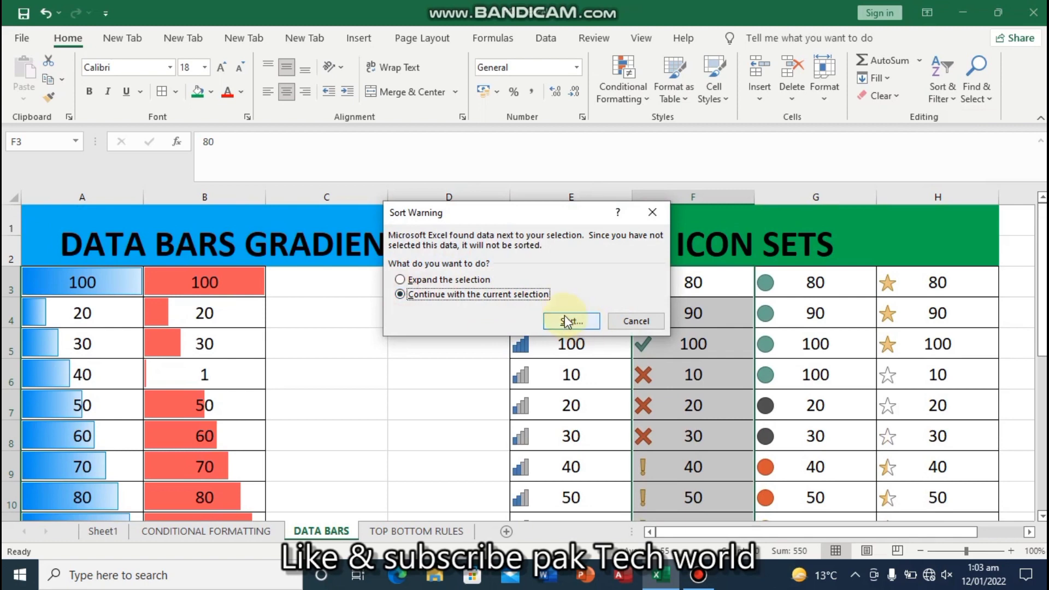
{"action": "left_click", "coordinate": [572, 321]}
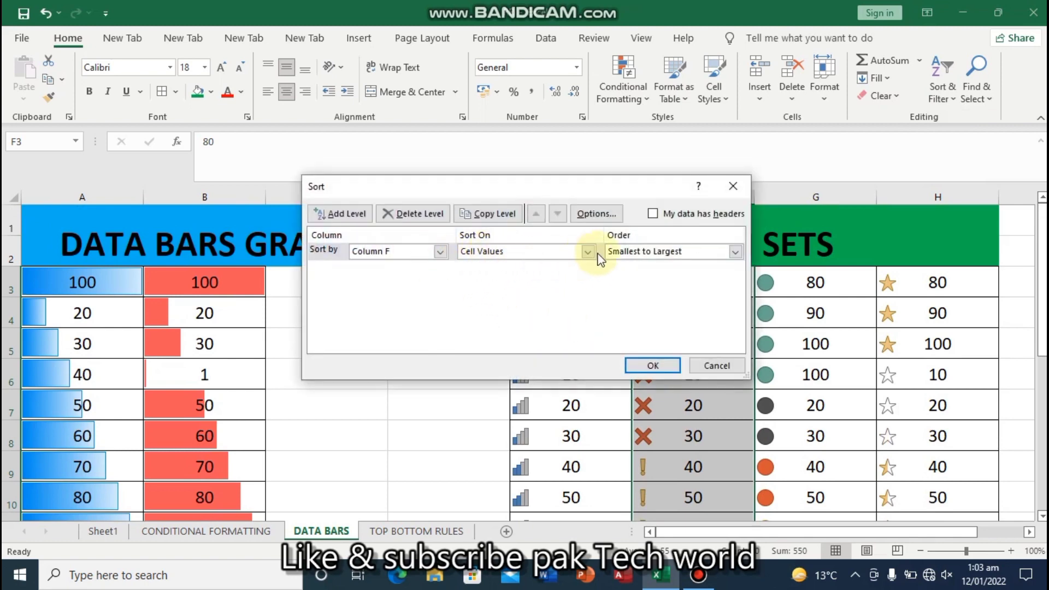
Sort Column F on Conditional Formatting Icon with the green check mark set to On Top
{"action": "left_click", "coordinate": [590, 252]}
{"action": "left_click", "coordinate": [552, 296]}
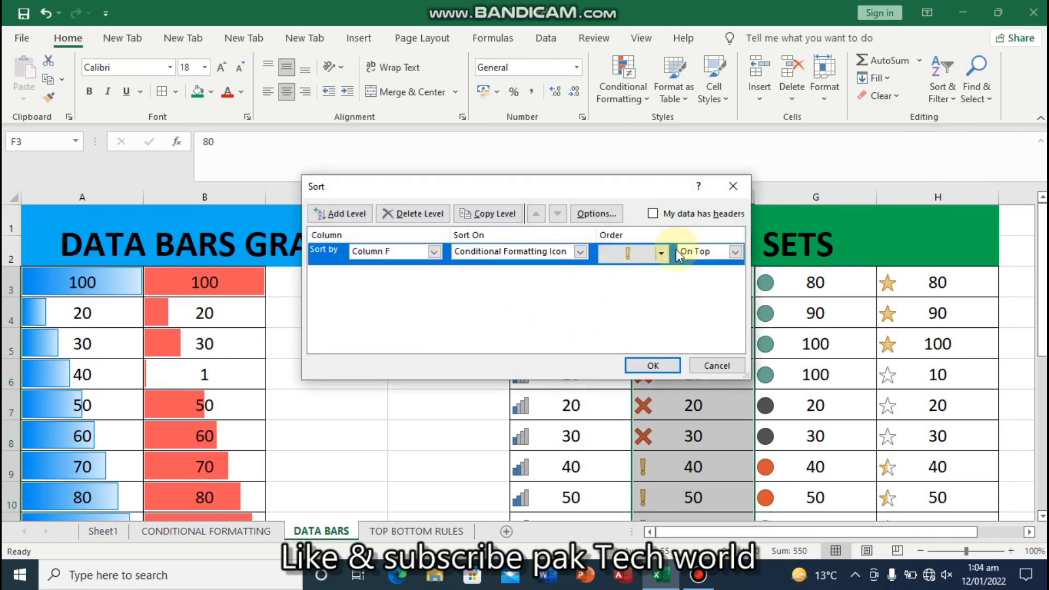
{"action": "left_click", "coordinate": [662, 254]}
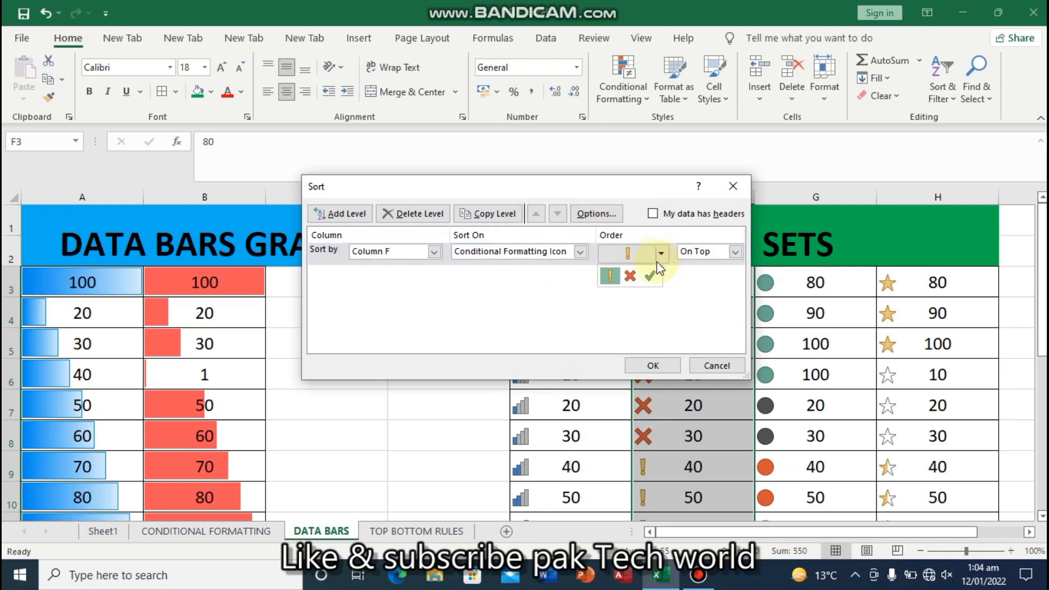
{"action": "left_click", "coordinate": [652, 276]}
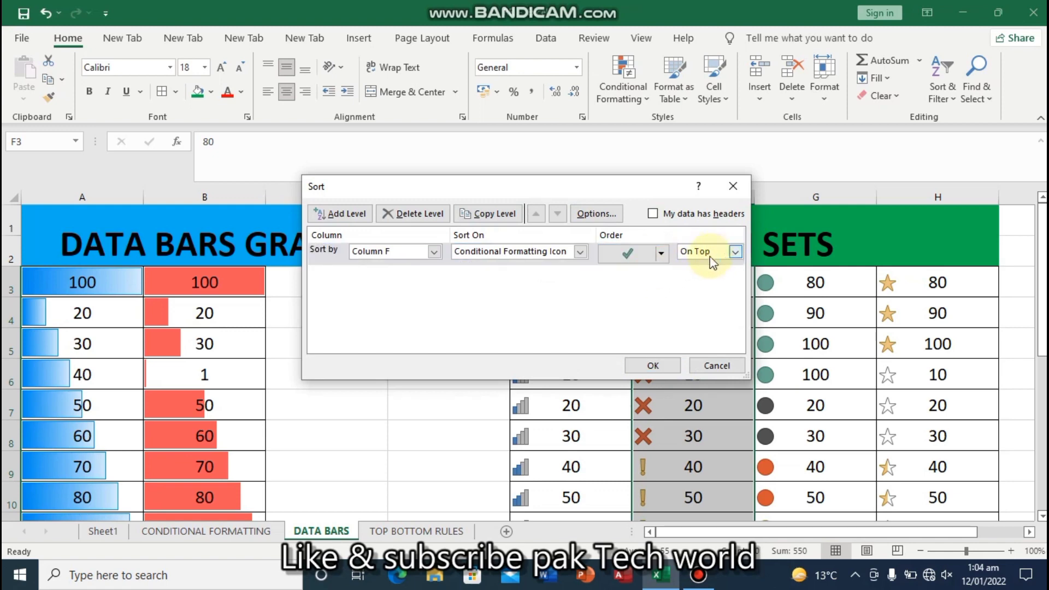
{"action": "left_click", "coordinate": [654, 366]}
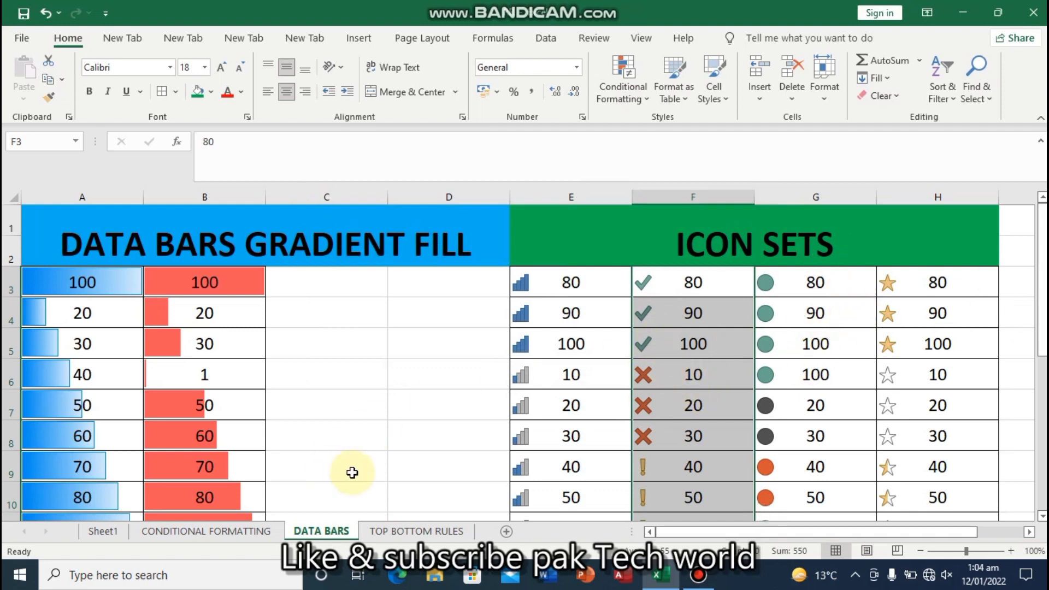
Revisit the workbook's sheets, finishing on CONDITIONAL FORMATTING, and review the available conditional formatting rule categories
{"action": "left_click", "coordinate": [403, 529]}
{"action": "left_click", "coordinate": [324, 530]}
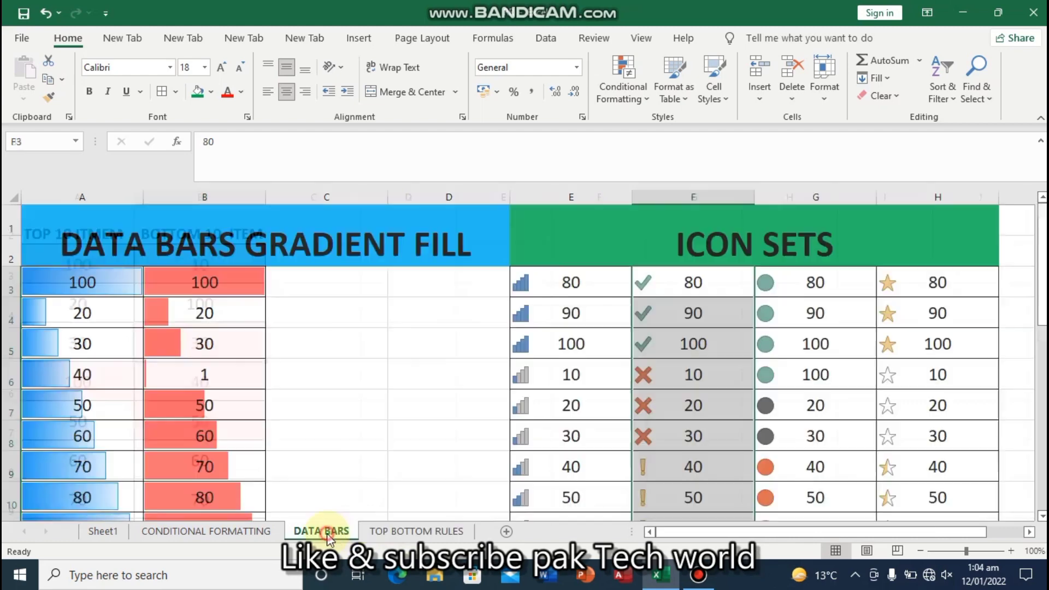
{"action": "left_click", "coordinate": [206, 532]}
{"action": "left_click", "coordinate": [106, 533]}
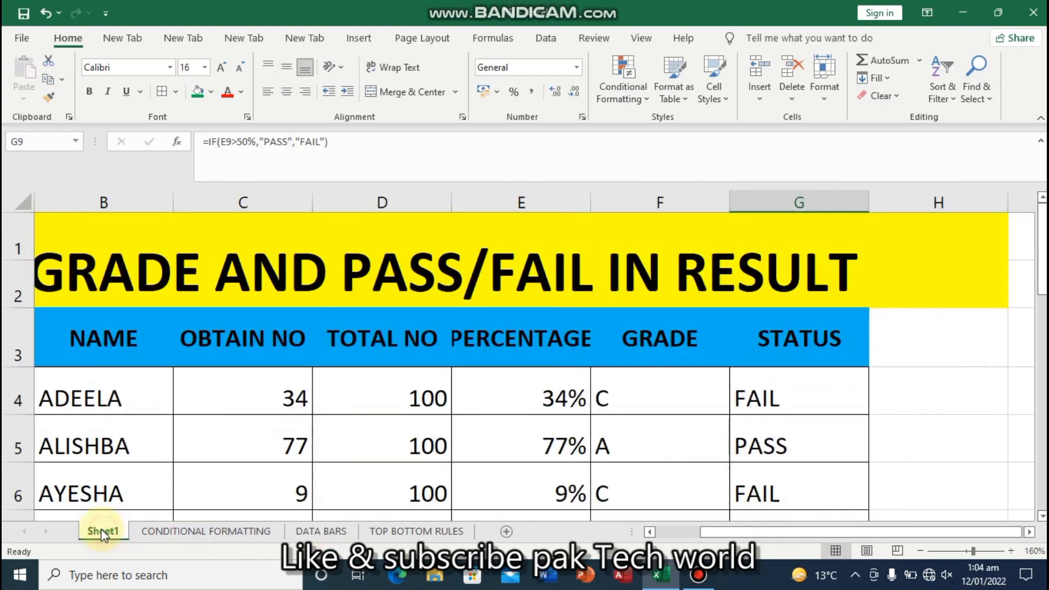
{"action": "left_click", "coordinate": [199, 533]}
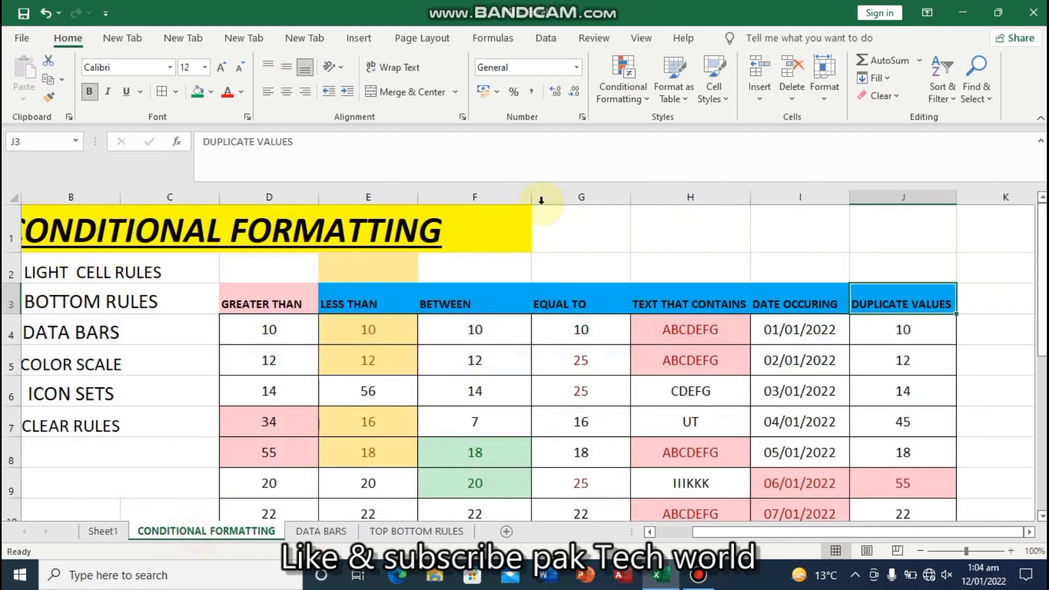
{"action": "left_click", "coordinate": [646, 97]}
{"action": "mouse_move", "coordinate": [647, 124]}
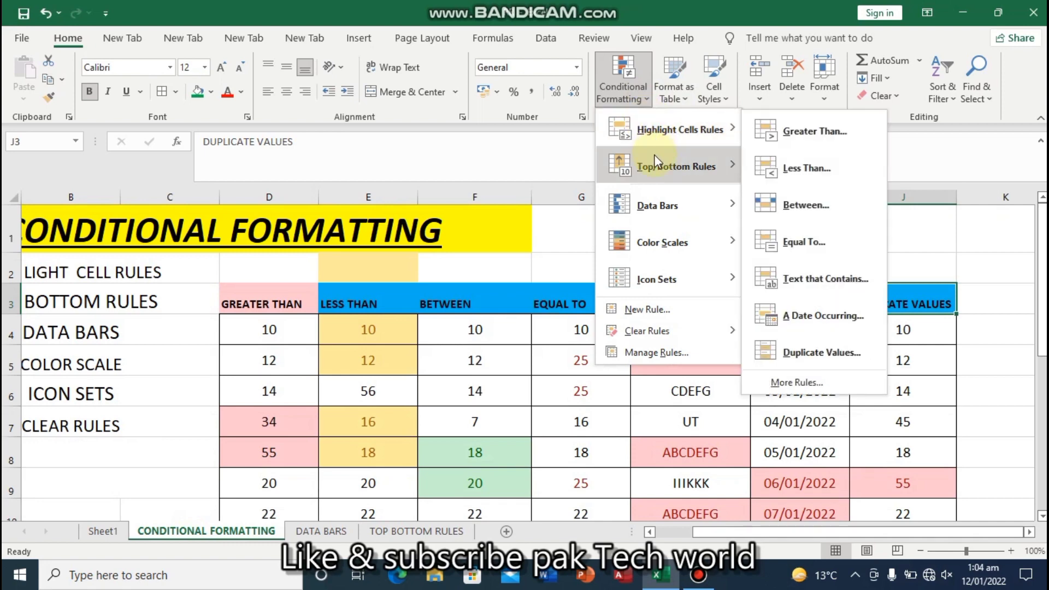